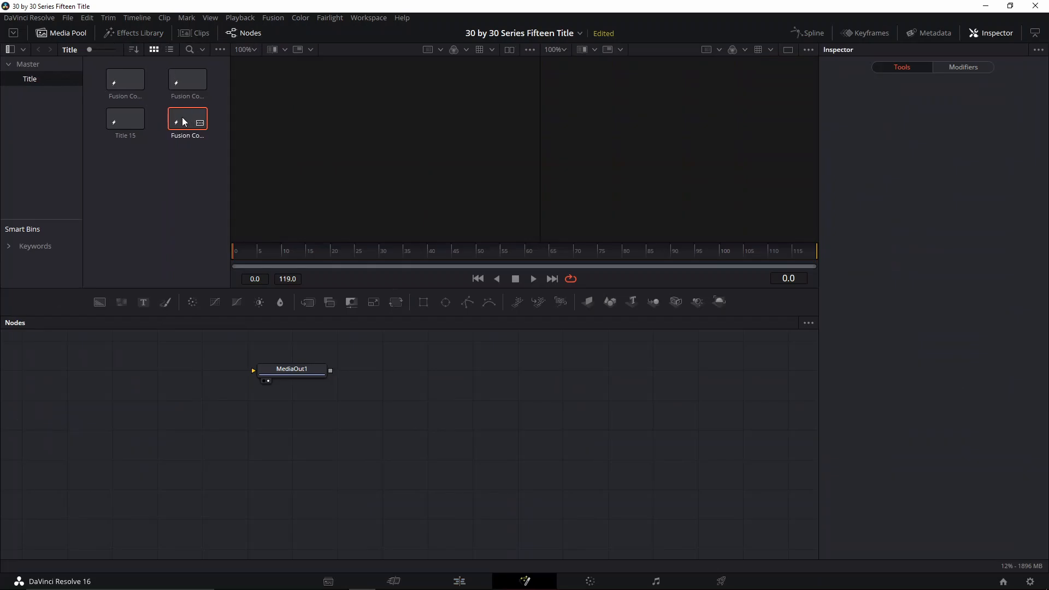
Step: Add a Background node, connect it to MediaOut1, and set its colour to red
{"action": "left_click_drag", "start_coordinate": [291, 380], "coordinate": [606, 454]}
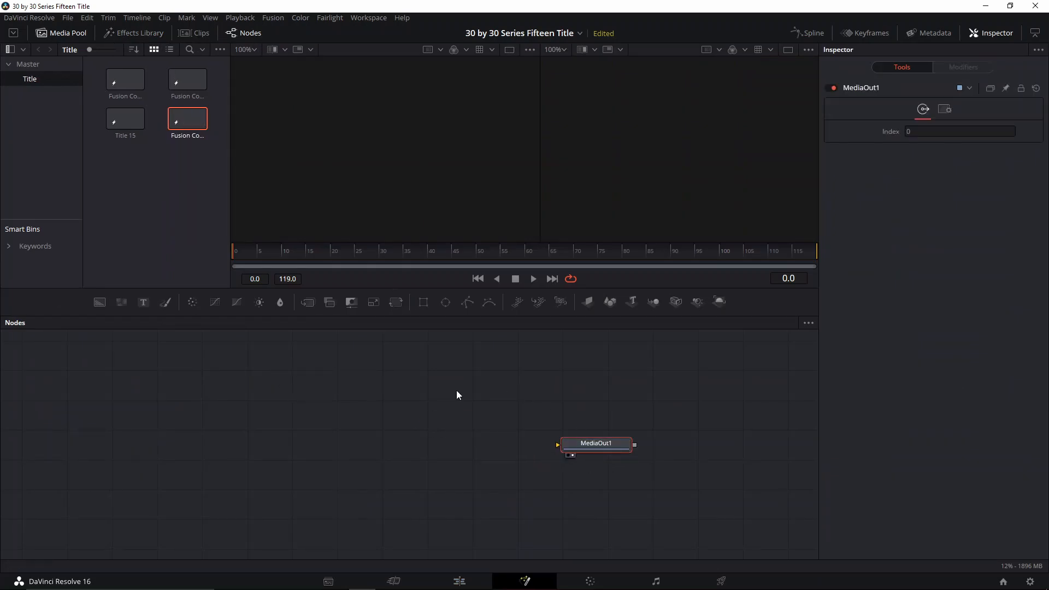
{"action": "left_click", "coordinate": [100, 302]}
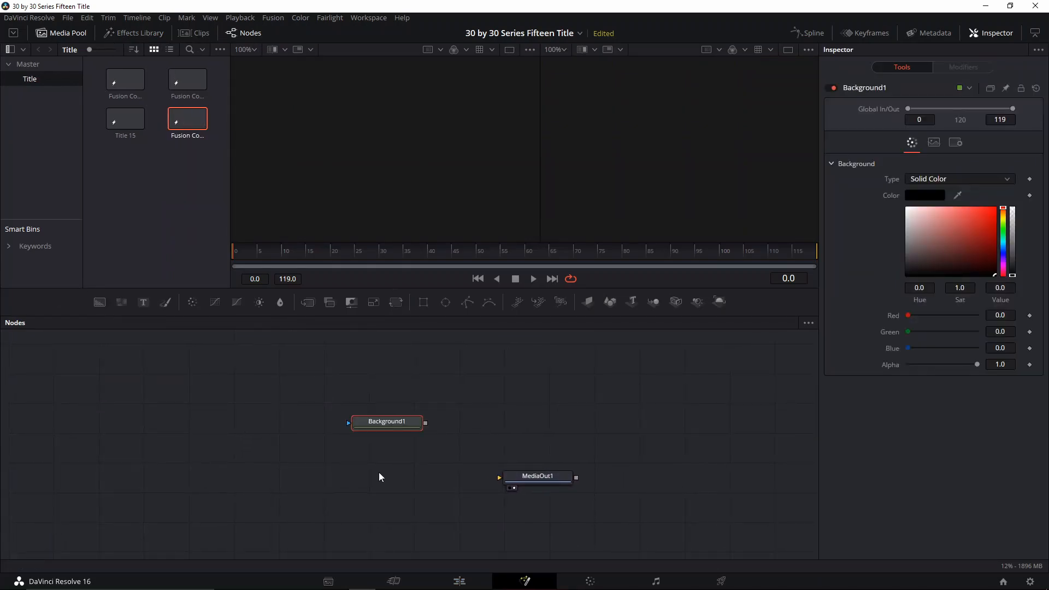
{"action": "left_click_drag", "start_coordinate": [380, 429], "coordinate": [513, 477]}
{"action": "left_click_drag", "start_coordinate": [298, 479], "coordinate": [241, 485]}
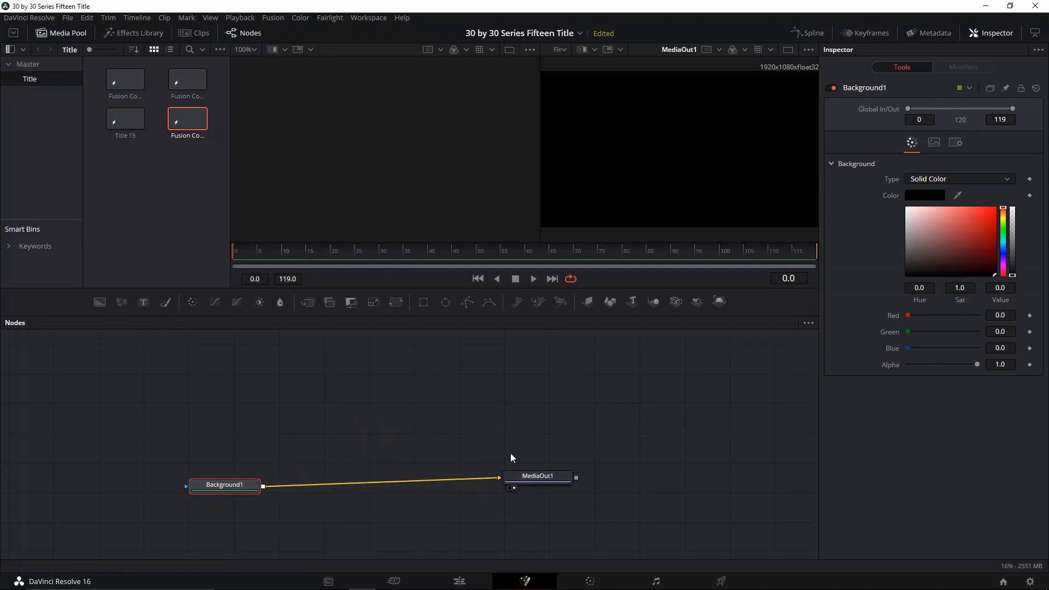
{"action": "left_click", "coordinate": [992, 231]}
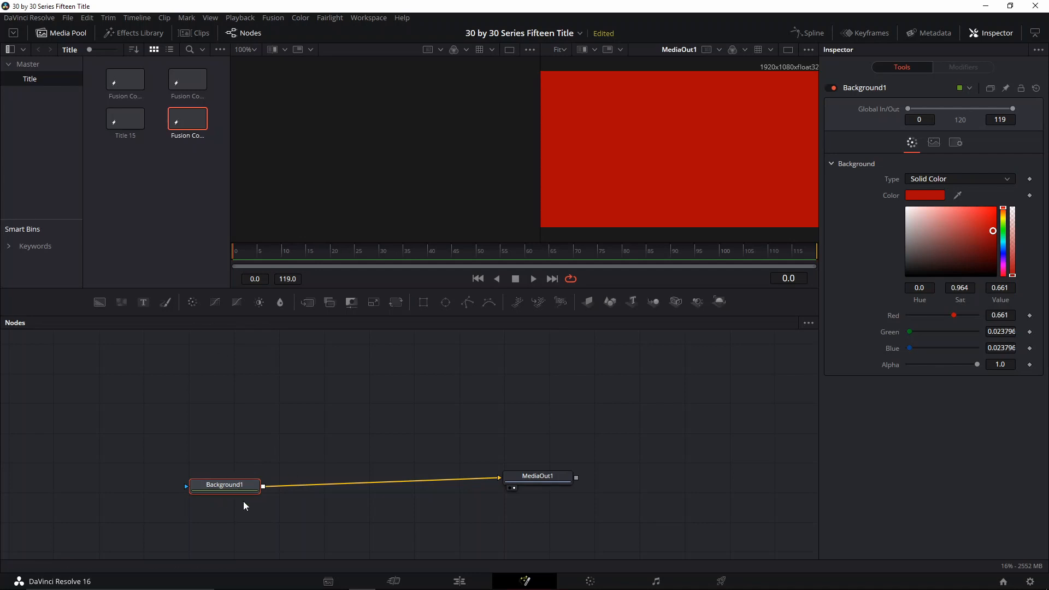
Step: Insert a Merge node between Background1 and MediaOut1
{"action": "left_click", "coordinate": [314, 309]}
{"action": "left_click_drag", "start_coordinate": [335, 485], "coordinate": [402, 470]}
{"action": "left_click", "coordinate": [418, 426]}
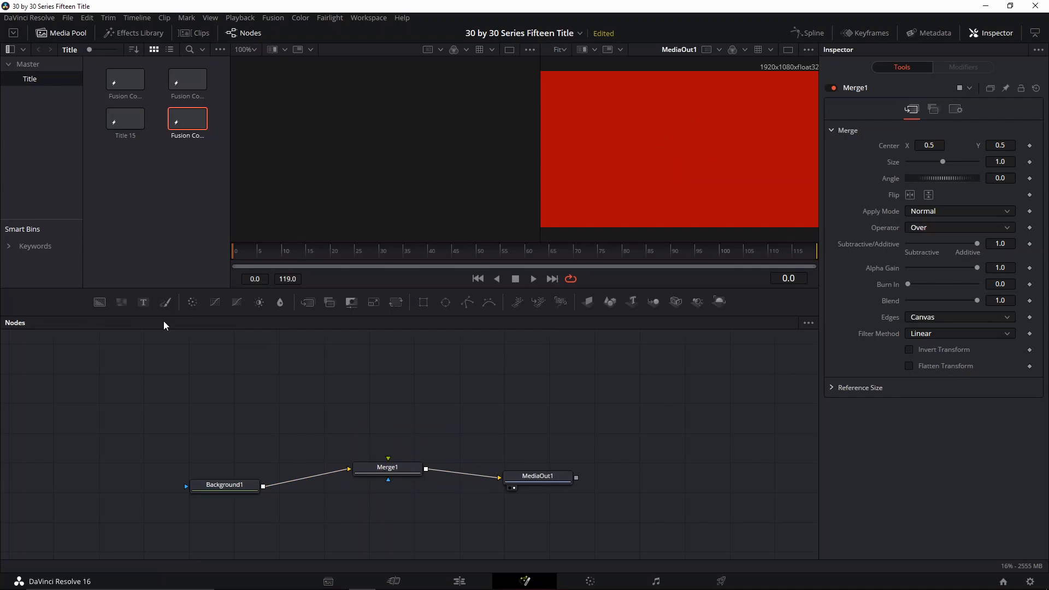
Step: Add two Text nodes and merge Text2 over Text1 with a new Merge2 node above Merge1
{"action": "left_click", "coordinate": [143, 301]}
{"action": "left_click_drag", "start_coordinate": [401, 427], "coordinate": [281, 391]}
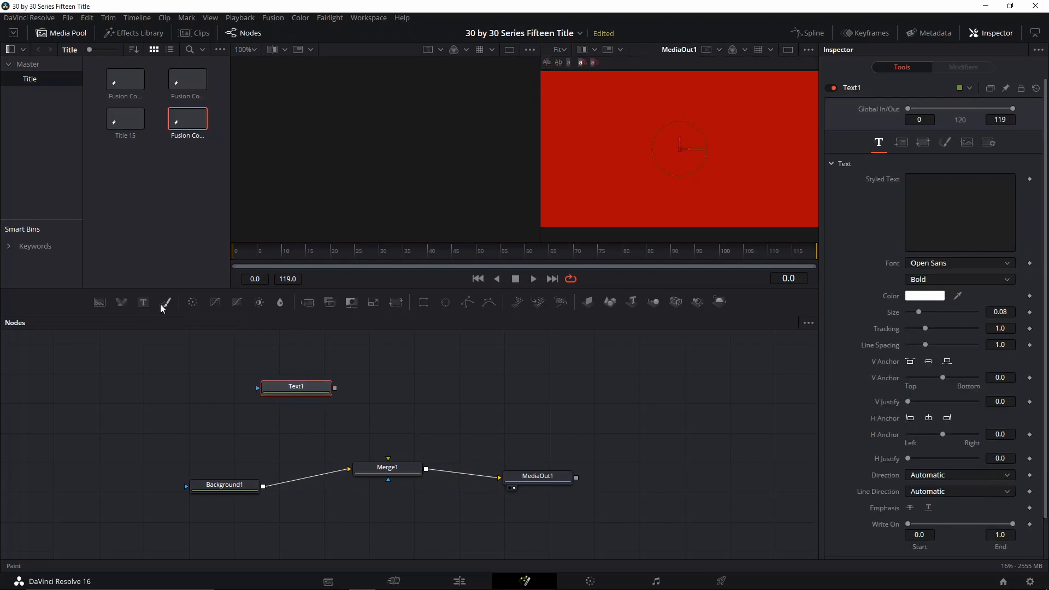
{"action": "left_click", "coordinate": [146, 304]}
{"action": "left_click_drag", "start_coordinate": [377, 419], "coordinate": [400, 389]}
{"action": "left_click_drag", "start_coordinate": [315, 419], "coordinate": [424, 342]}
{"action": "left_click_drag", "start_coordinate": [365, 370], "coordinate": [322, 371]}
{"action": "left_click_drag", "start_coordinate": [261, 409], "coordinate": [254, 370]}
{"action": "left_click_drag", "start_coordinate": [367, 416], "coordinate": [349, 431]}
Step: Enter SUALVI as Text2's styled text and connect Merge2's output to the foreground input of Merge1
{"action": "left_click", "coordinate": [363, 361]}
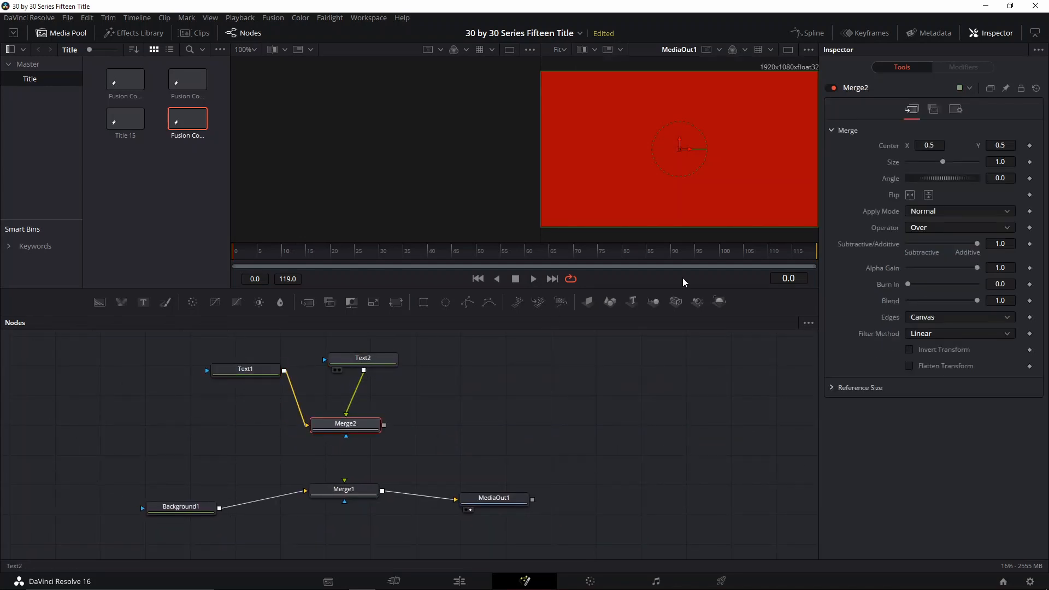
{"action": "left_click", "coordinate": [972, 191]}
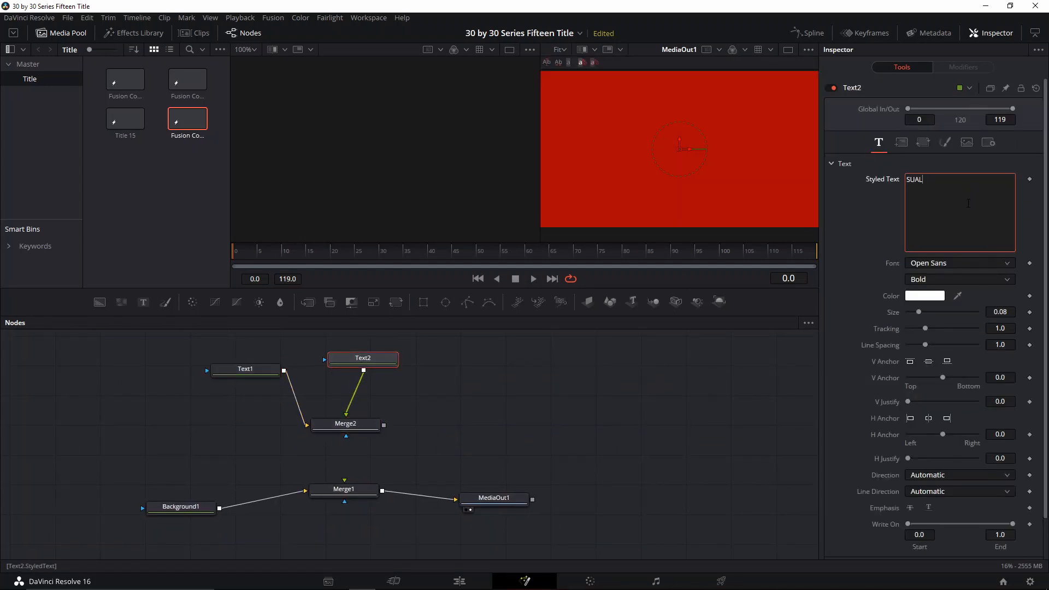
{"action": "type", "text": "SUALVI"}
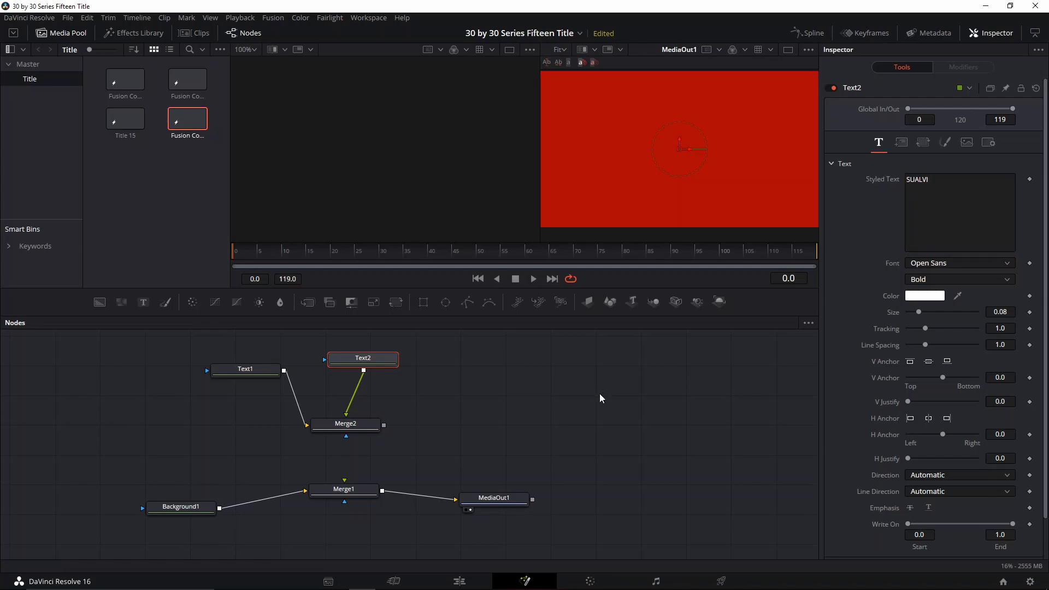
{"action": "left_click_drag", "start_coordinate": [383, 424], "coordinate": [344, 482]}
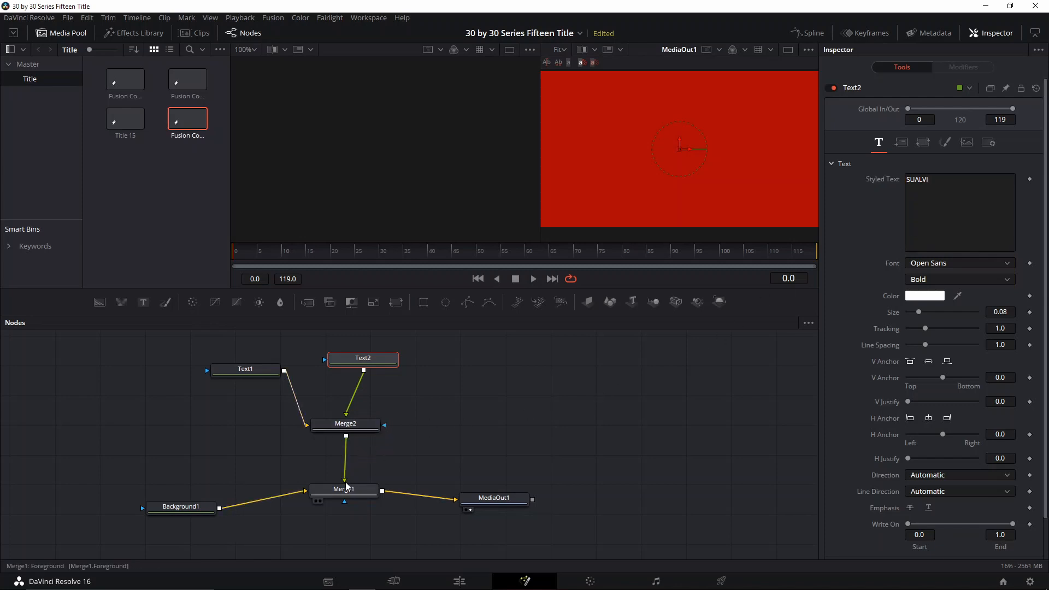
Step: Keep Text2's Open Sans font, enlarge its size to about 0.228, and widen its tracking to about 1.058
{"action": "left_click_drag", "start_coordinate": [918, 312], "coordinate": [938, 312]}
{"action": "left_click", "coordinate": [915, 265]}
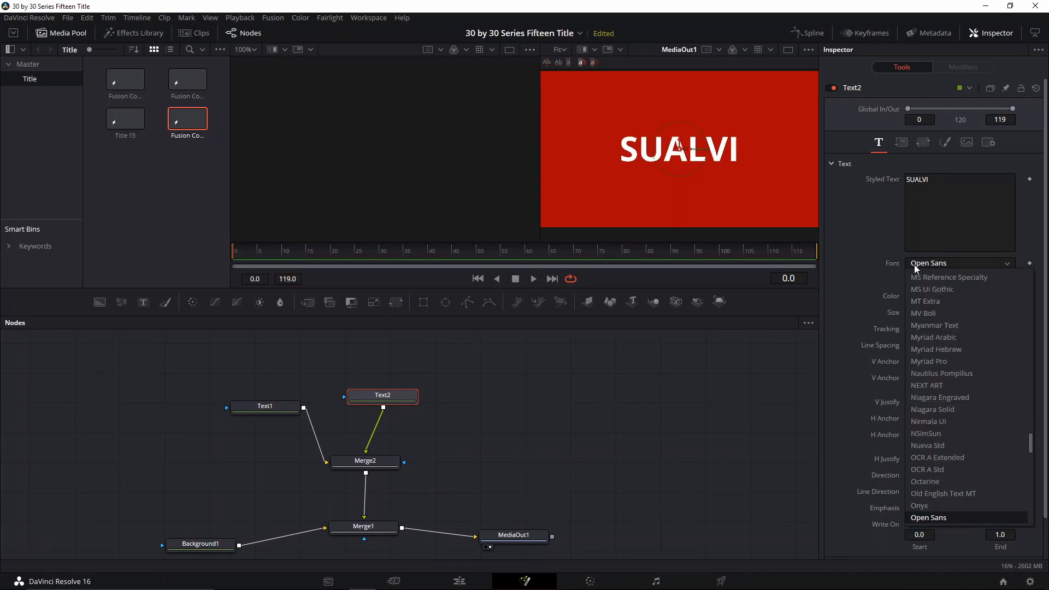
{"action": "left_click", "coordinate": [913, 264]}
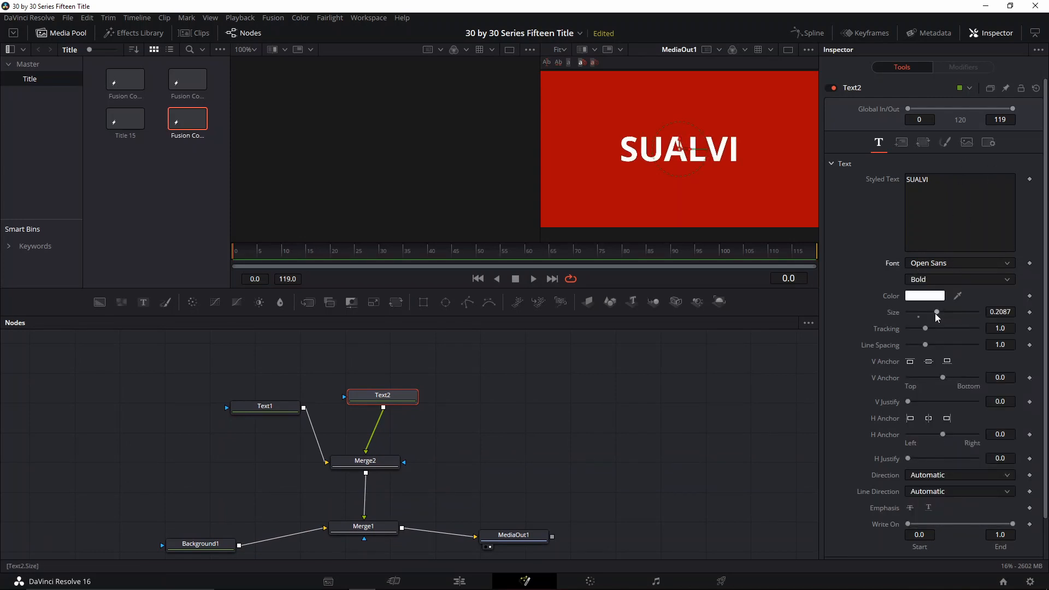
{"action": "left_click_drag", "start_coordinate": [936, 316], "coordinate": [926, 332]}
{"action": "left_click_drag", "start_coordinate": [376, 396], "coordinate": [359, 391]}
{"action": "left_click_drag", "start_coordinate": [437, 361], "coordinate": [380, 397]}
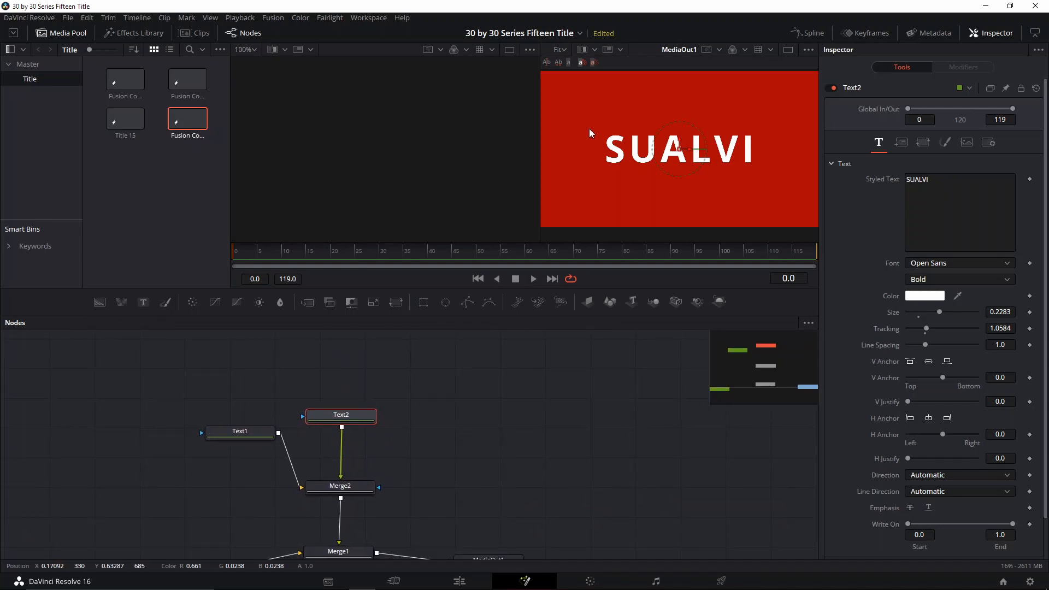
Step: Add a Polygon mask to Text2 and draw a closed triangle around the letter A
{"action": "left_click_drag", "start_coordinate": [479, 403], "coordinate": [493, 464]}
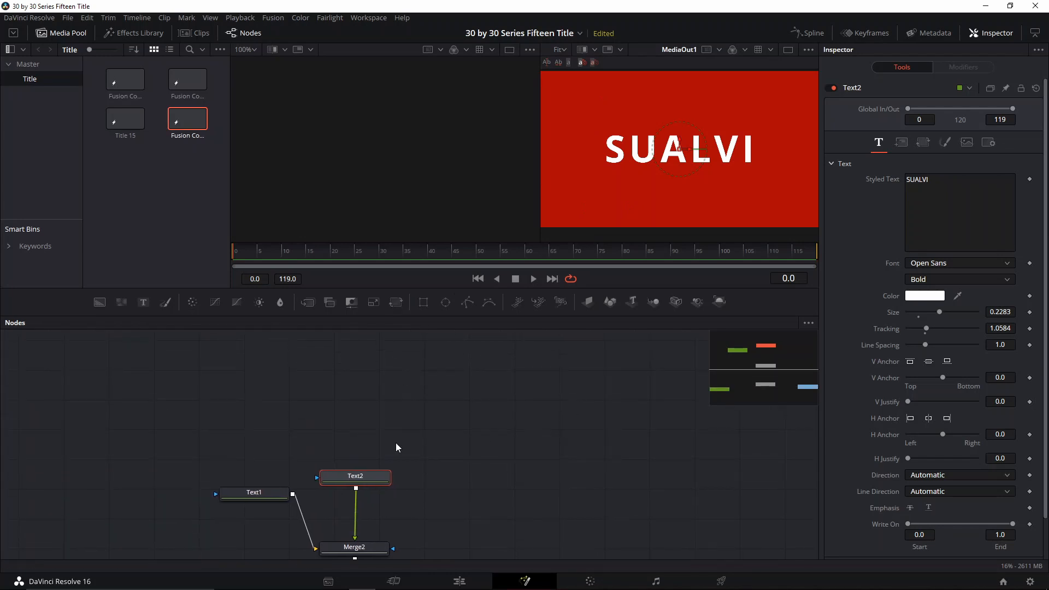
{"action": "left_click", "coordinate": [468, 303]}
{"action": "left_click", "coordinate": [651, 166]}
{"action": "left_click_drag", "start_coordinate": [650, 167], "coordinate": [658, 167]}
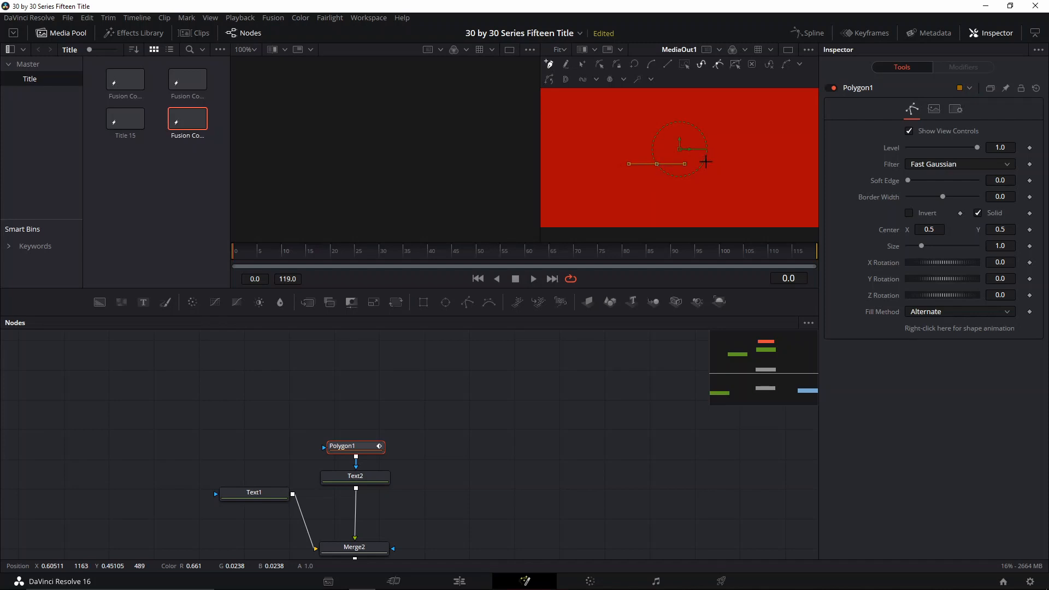
{"action": "left_click", "coordinate": [702, 165]}
{"action": "left_click", "coordinate": [680, 122]}
{"action": "left_click", "coordinate": [658, 166]}
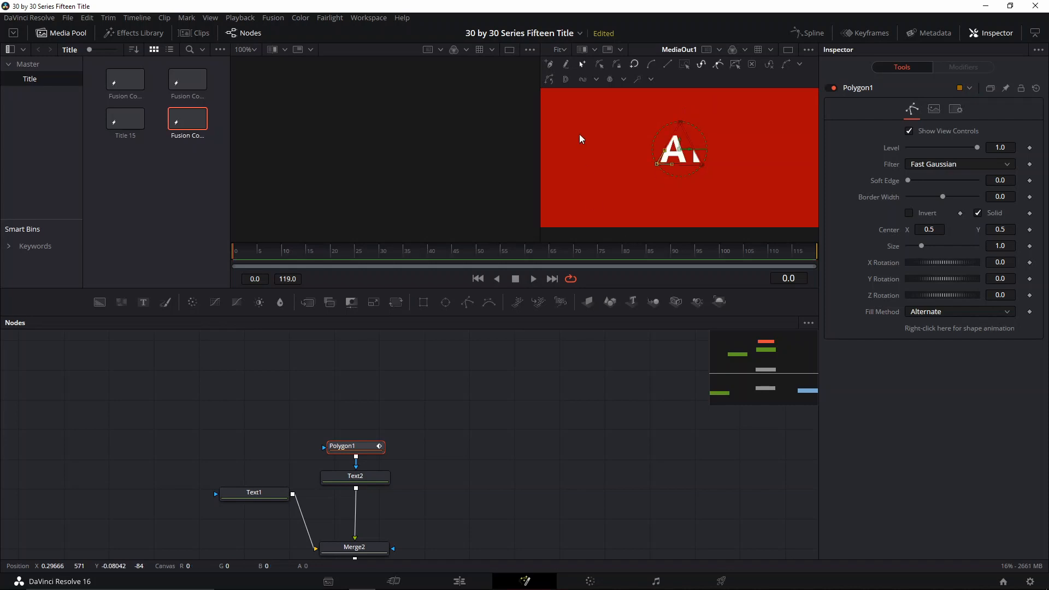
Step: Enlarge the Polygon1 triangle to a size of about 1.063 and move it over the letter S
{"action": "scroll", "coordinate": [668, 132], "scroll_direction": "up", "scroll_amount": 2}
{"action": "scroll", "coordinate": [736, 197], "scroll_direction": "down", "scroll_amount": 2}
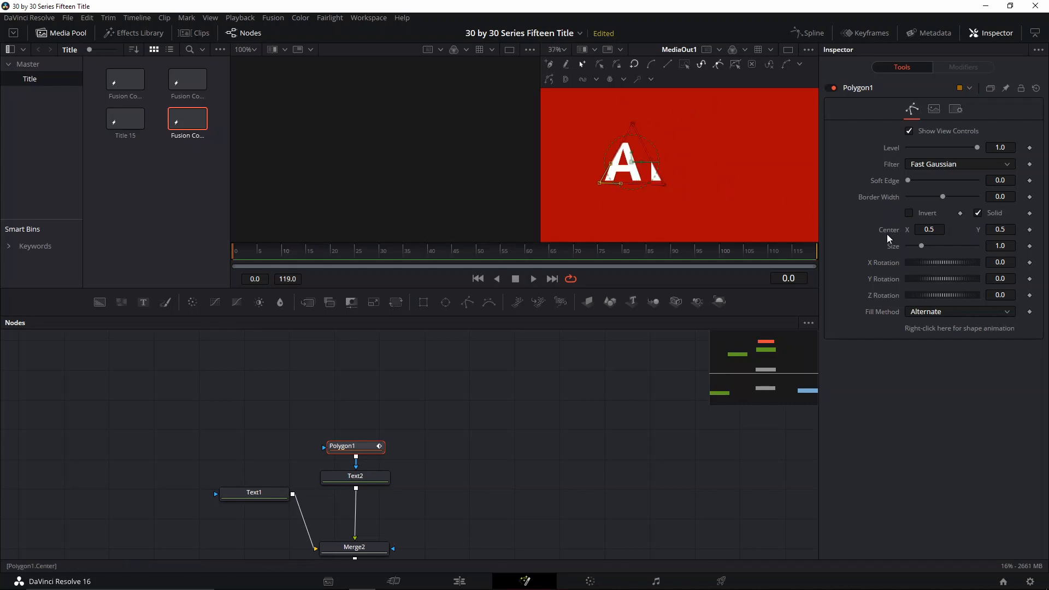
{"action": "left_click_drag", "start_coordinate": [922, 246], "coordinate": [922, 247]}
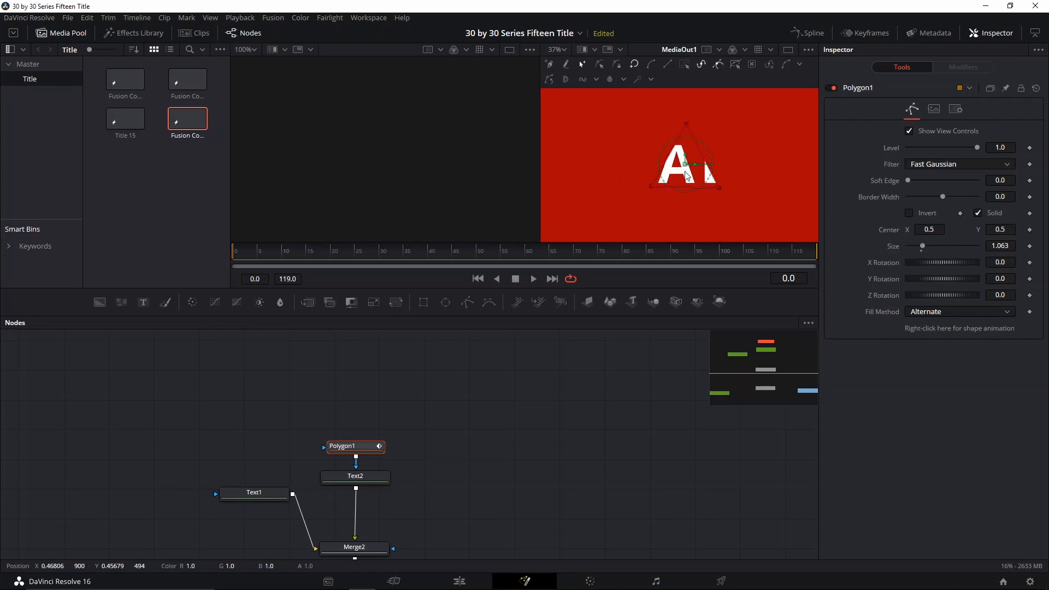
{"action": "left_click_drag", "start_coordinate": [685, 167], "coordinate": [634, 169]}
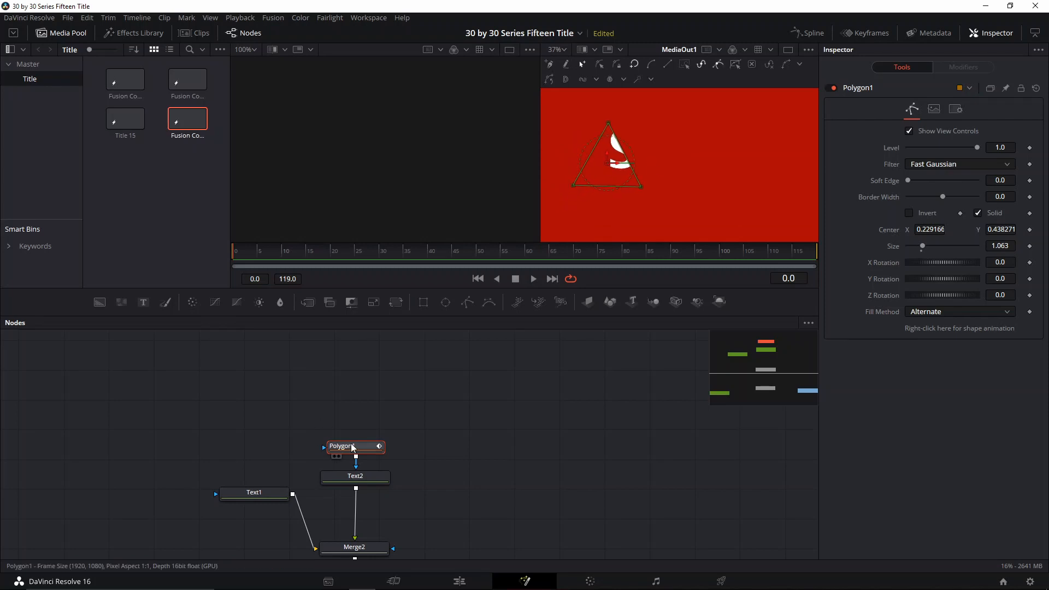
Step: Move the Polygon1 node farther above Text2, enable its motion blur, and reduce the shutter angle
{"action": "left_click_drag", "start_coordinate": [354, 450], "coordinate": [354, 375]}
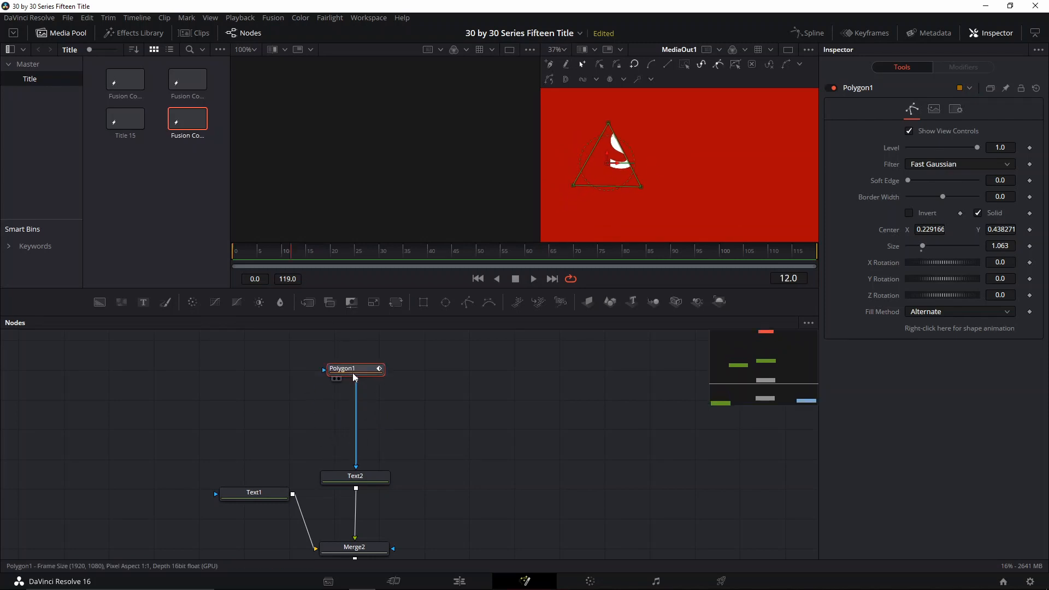
{"action": "left_click", "coordinate": [956, 109]}
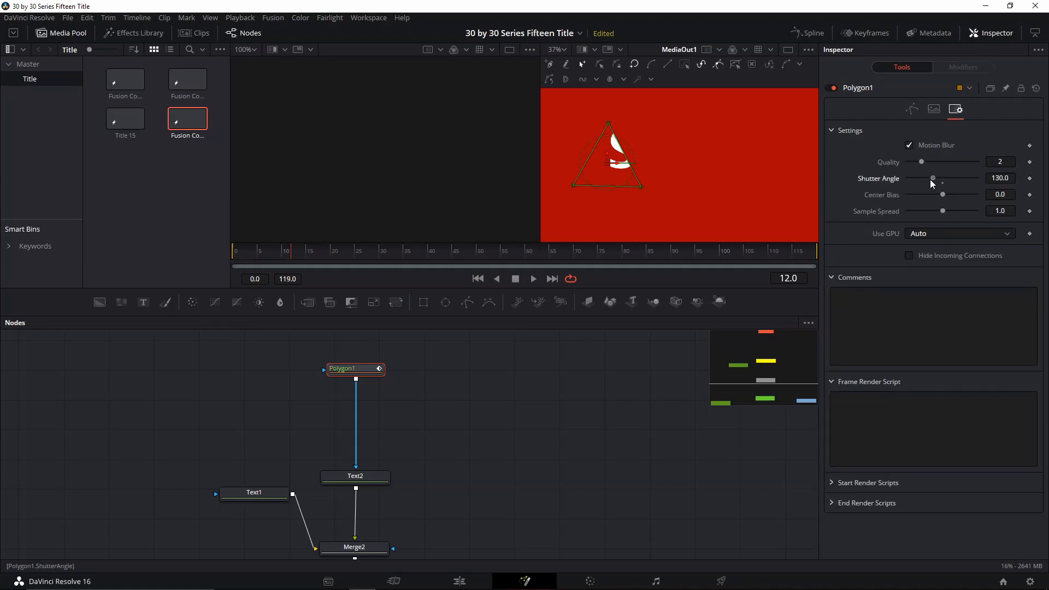
{"action": "left_click_drag", "start_coordinate": [942, 178], "coordinate": [923, 178]}
{"action": "left_click", "coordinate": [933, 113]}
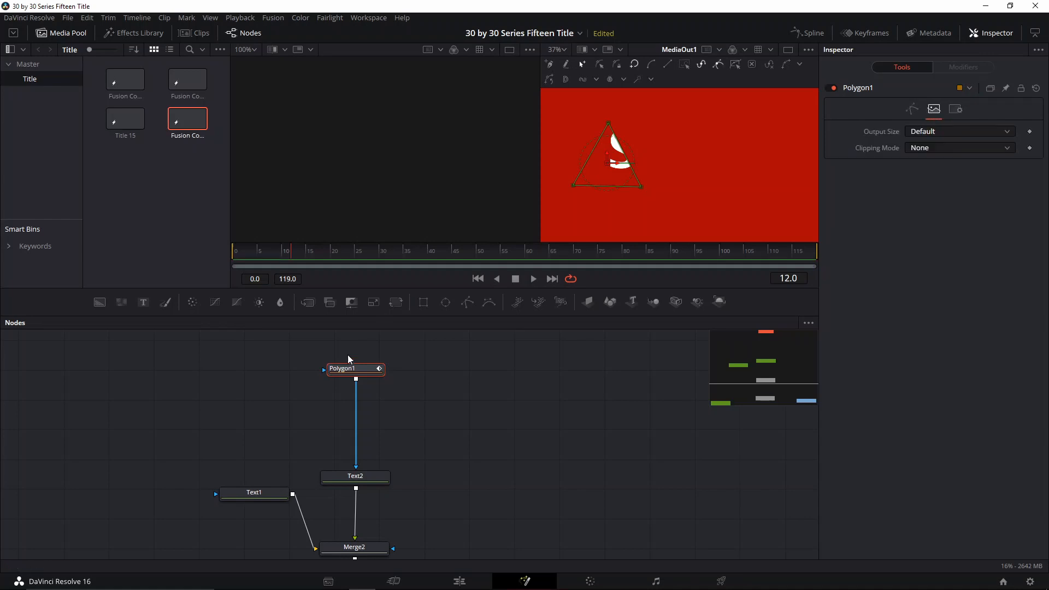
{"action": "left_click", "coordinate": [911, 110]}
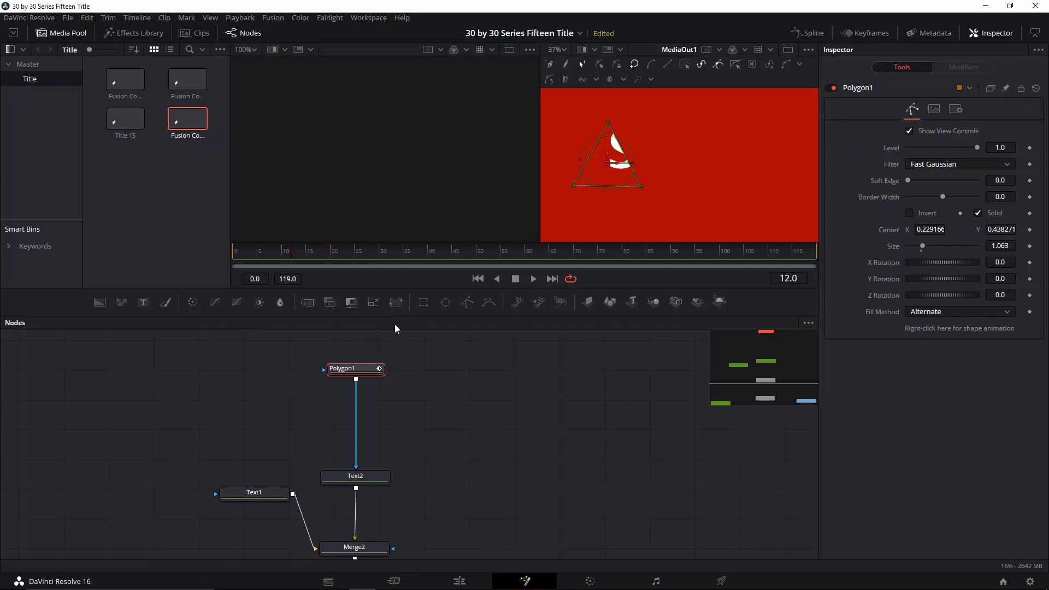
Step: Keyframe Polygon1's X Rotation at 0 on frame 27
{"action": "left_click", "coordinate": [351, 258]}
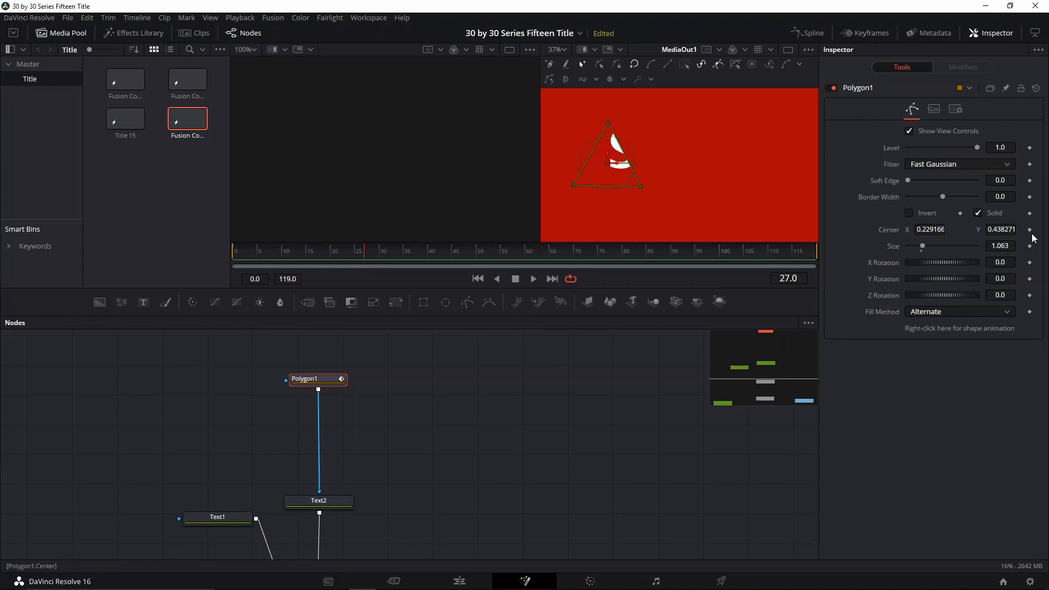
{"action": "left_click", "coordinate": [1029, 263]}
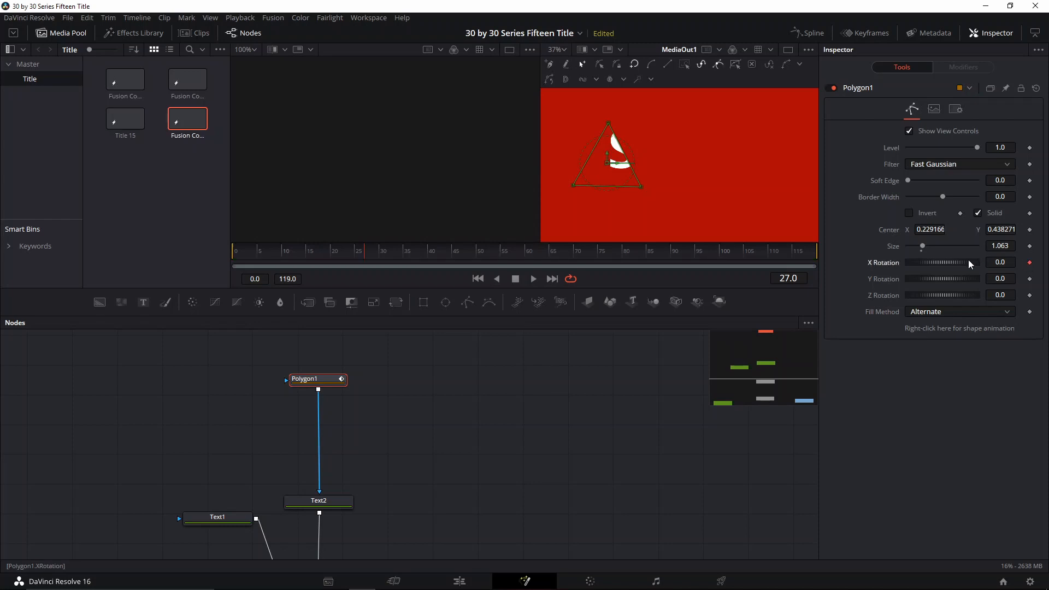
{"action": "left_click_drag", "start_coordinate": [968, 260], "coordinate": [942, 272]}
{"action": "left_click", "coordinate": [942, 269]}
{"action": "left_click_drag", "start_coordinate": [306, 381], "coordinate": [308, 350]}
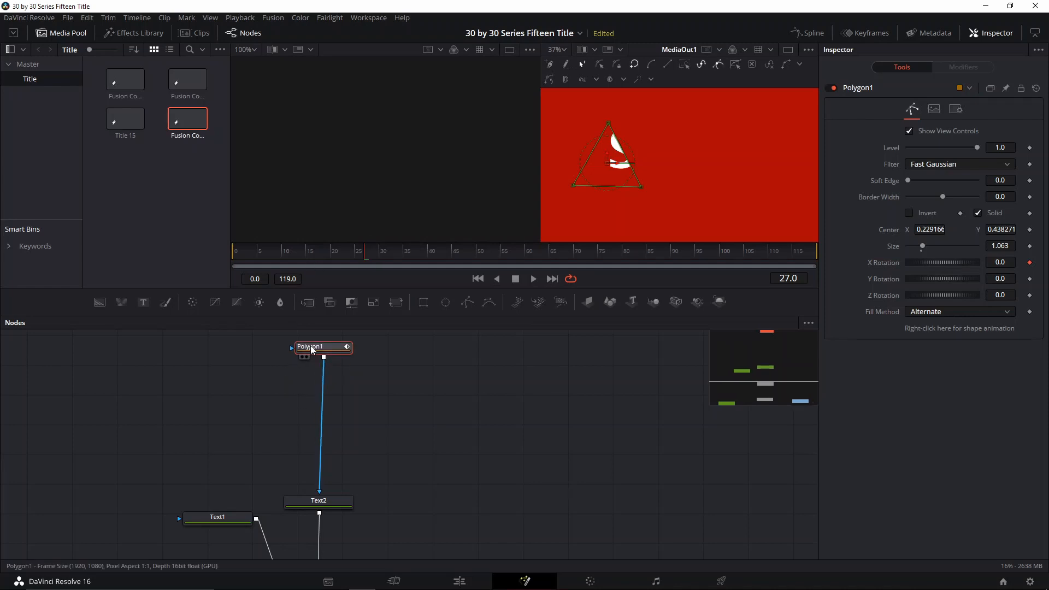
{"action": "left_click", "coordinate": [324, 342]}
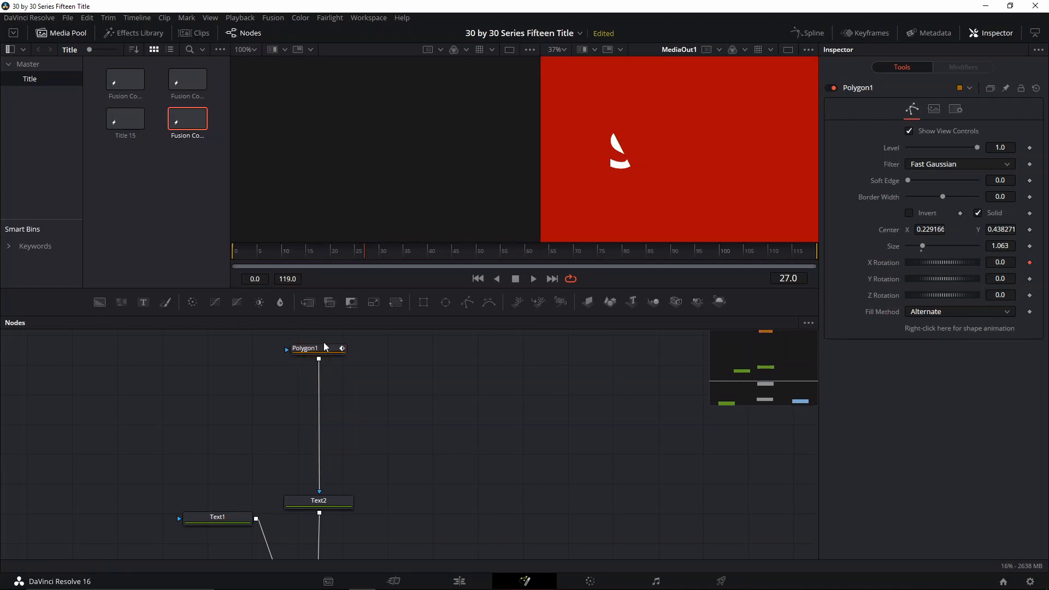
{"action": "left_click", "coordinate": [323, 347]}
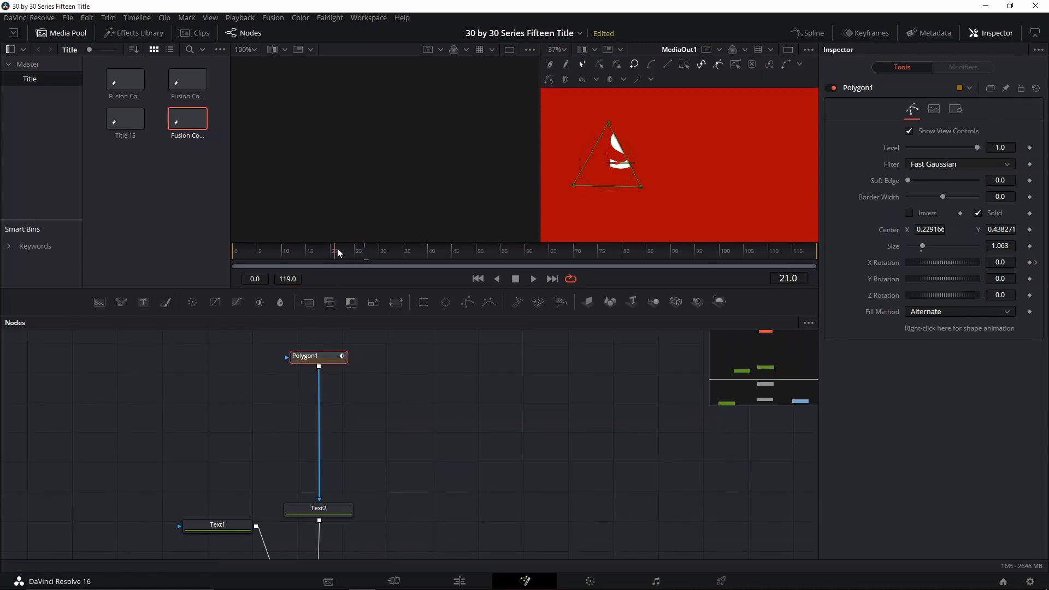
Step: Set Polygon1's X Rotation to 90 at frame 10 and play back the reveal animation
{"action": "left_click_drag", "start_coordinate": [337, 252], "coordinate": [290, 253]}
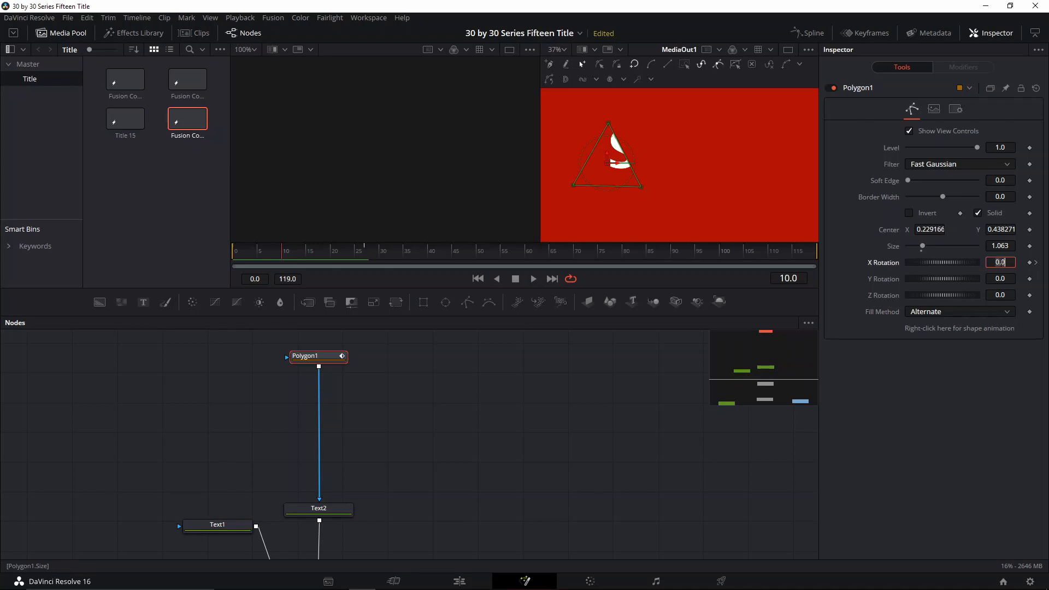
{"action": "key", "text": "Tab"}
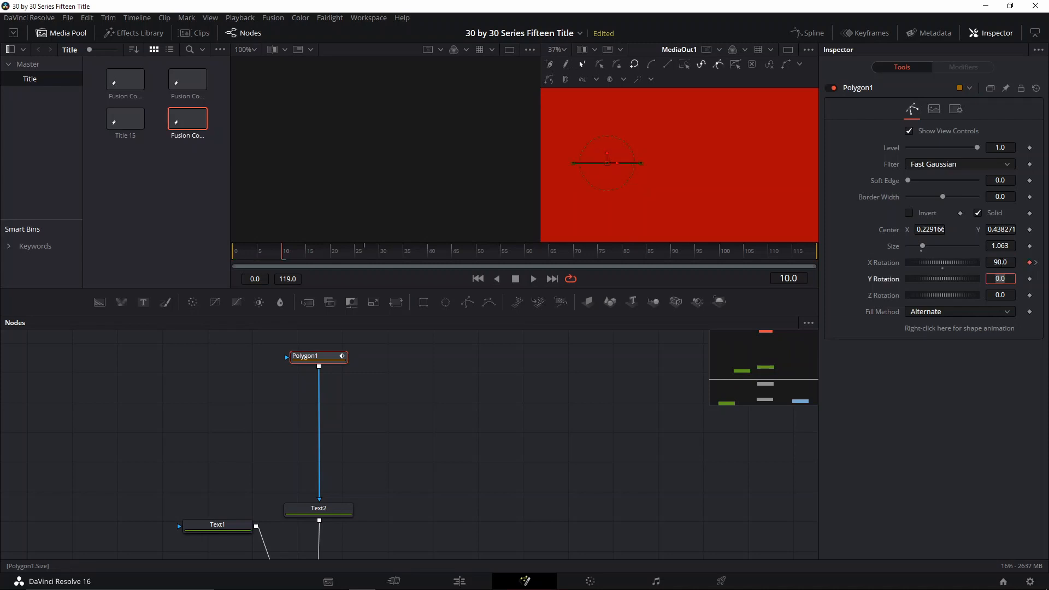
{"action": "key", "text": "space"}
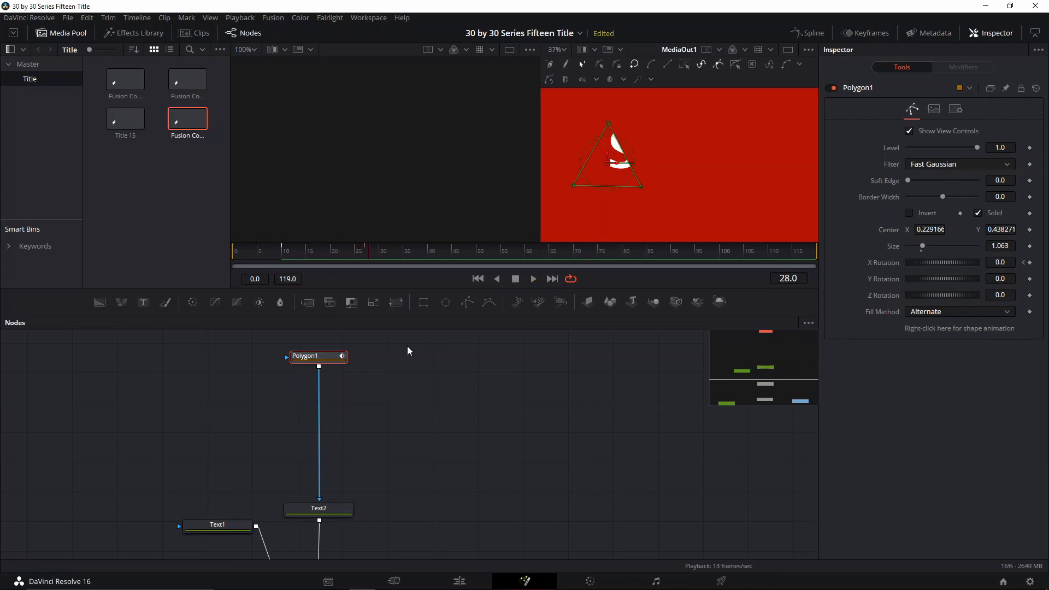
Step: Paste a copy of Polygon1 between it and Text2, and set the copy's Z Rotation to 180
{"action": "key", "text": "ctrl+v"}
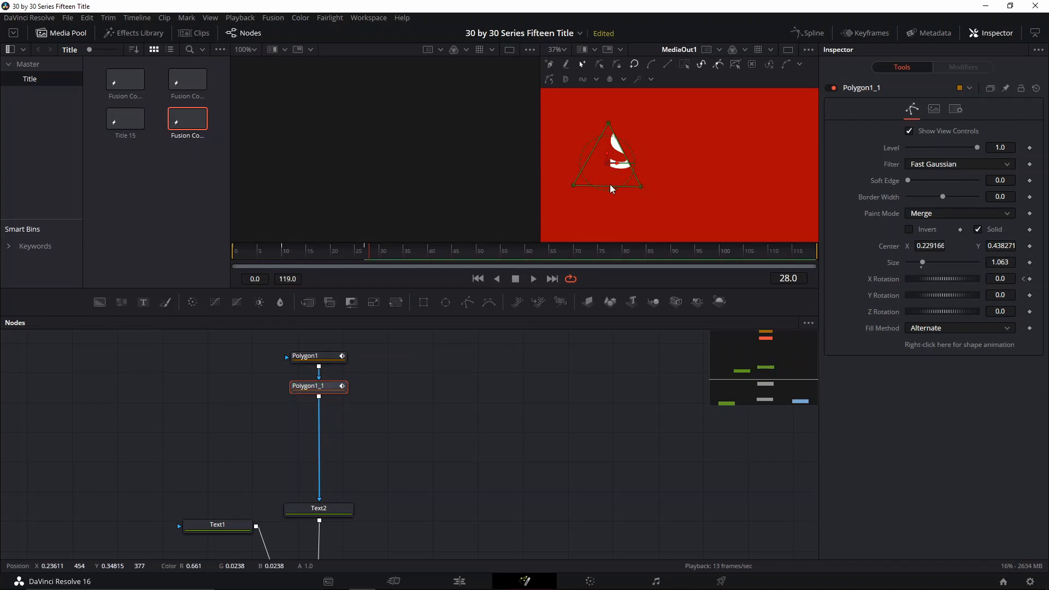
{"action": "left_click_drag", "start_coordinate": [608, 190], "coordinate": [606, 101]}
{"action": "left_click", "coordinate": [1001, 311]}
{"action": "type", "text": "1"}
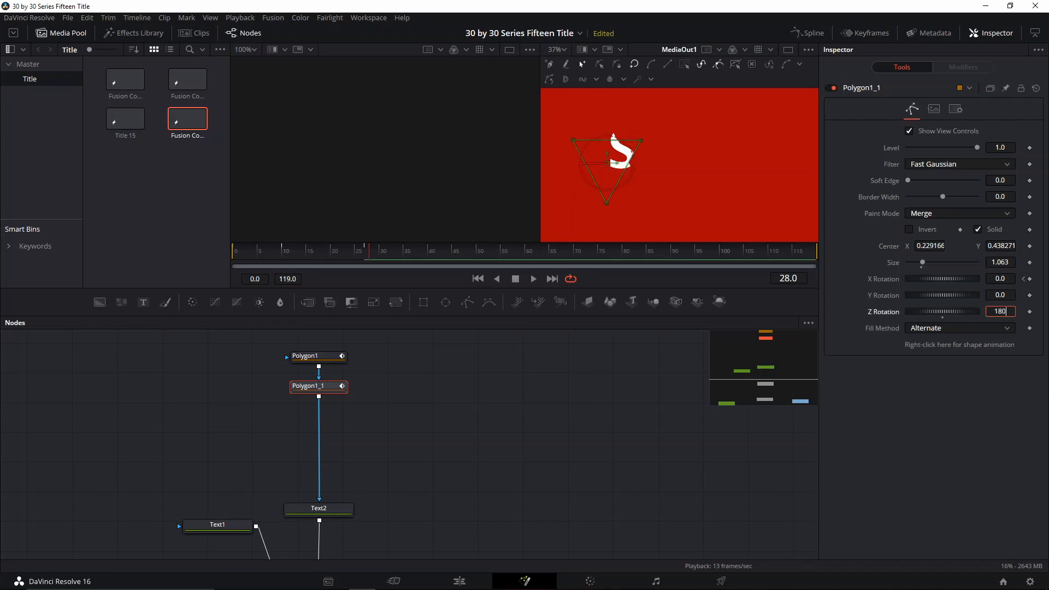
{"action": "type", "text": "80"}
{"action": "key", "text": "Return"}
Step: Move the inverted Polygon1_1 mask beside Polygon1 so their slanted edges meet, centred at about X 0.320, Y 0.504, and play back the animation
{"action": "left_click", "coordinate": [323, 356]}
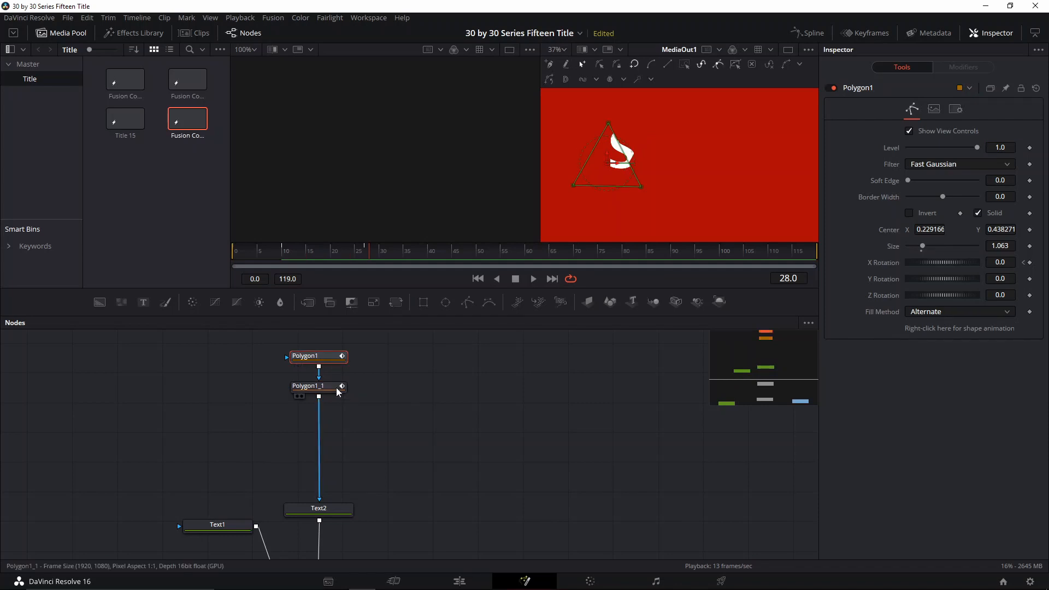
{"action": "left_click", "coordinate": [337, 388], "text": "ctrl"}
{"action": "scroll", "coordinate": [606, 163], "scroll_direction": "up", "scroll_amount": 8}
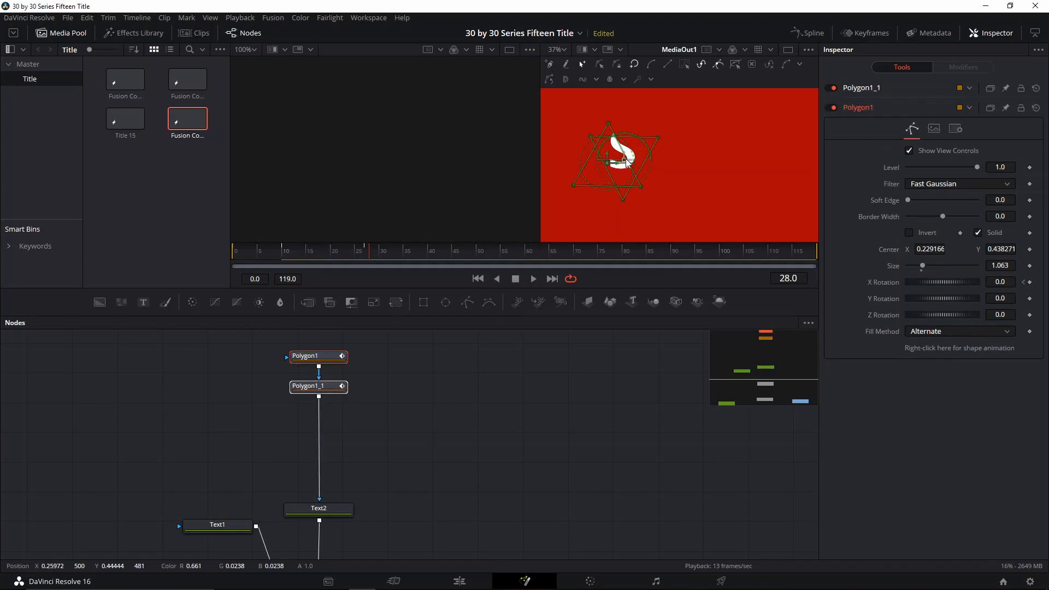
{"action": "left_click_drag", "start_coordinate": [629, 157], "coordinate": [641, 202]}
{"action": "key", "text": "space"}
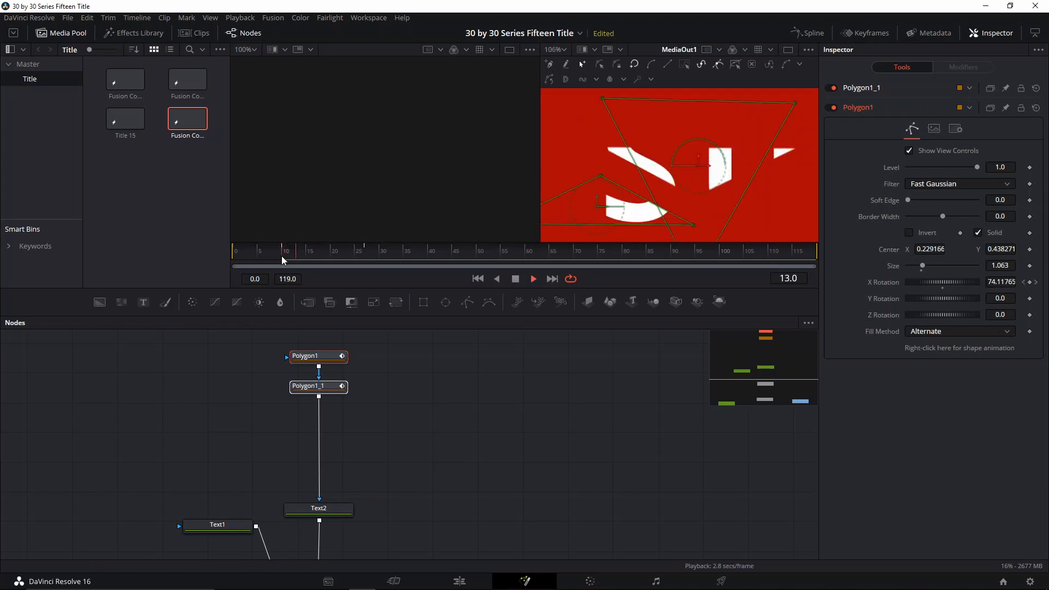
{"action": "scroll", "coordinate": [665, 188], "scroll_direction": "down", "scroll_amount": 8}
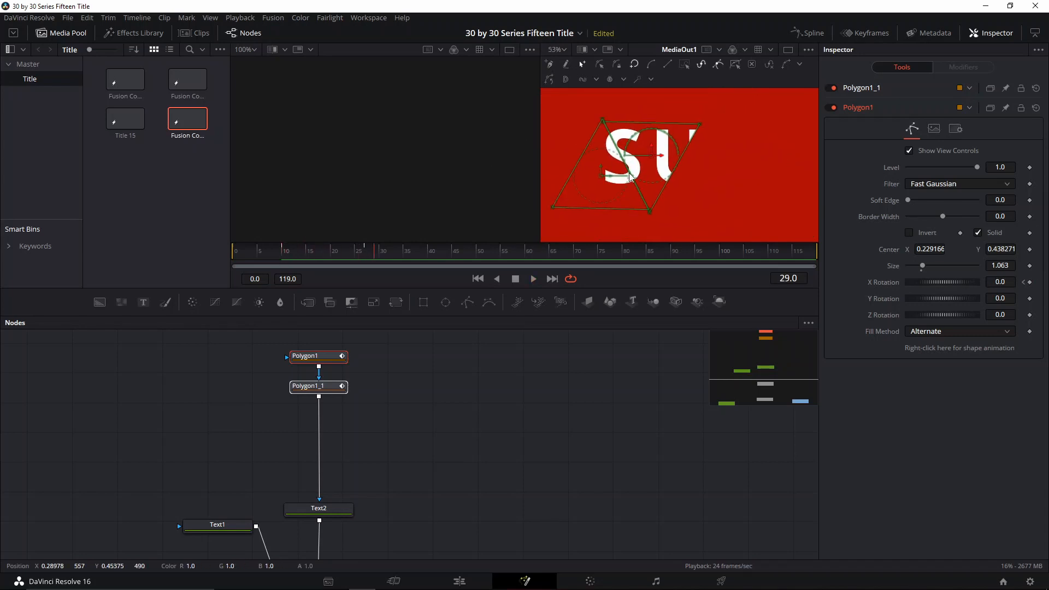
{"action": "scroll", "coordinate": [642, 189], "scroll_direction": "up", "scroll_amount": 2}
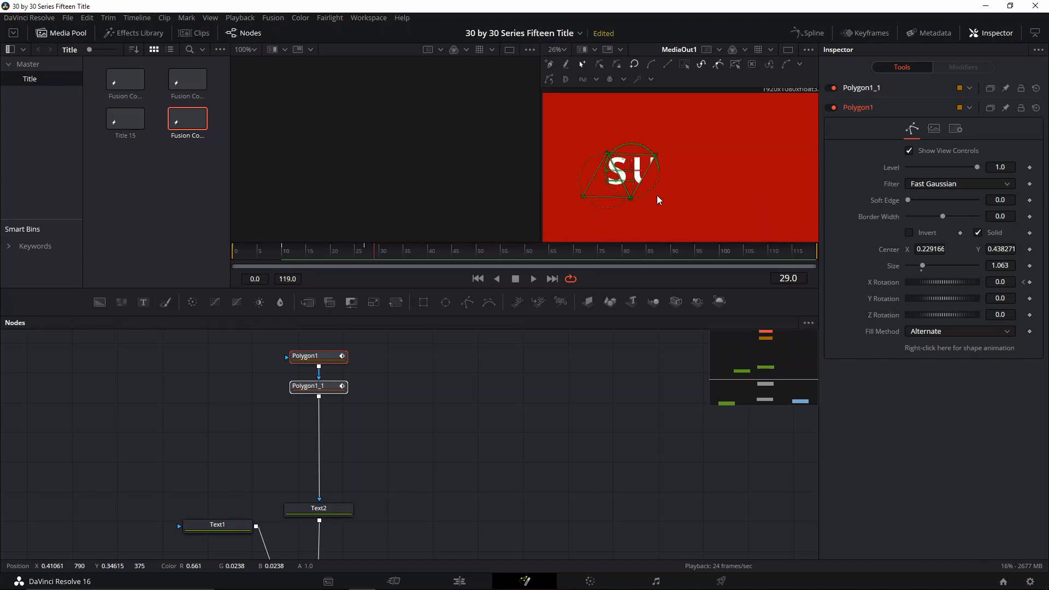
Step: Paste a copy of Polygon1 after Polygon1_1 in the mask chain and place its triangle against Polygon1_1's right edge
{"action": "left_click", "coordinate": [307, 385]}
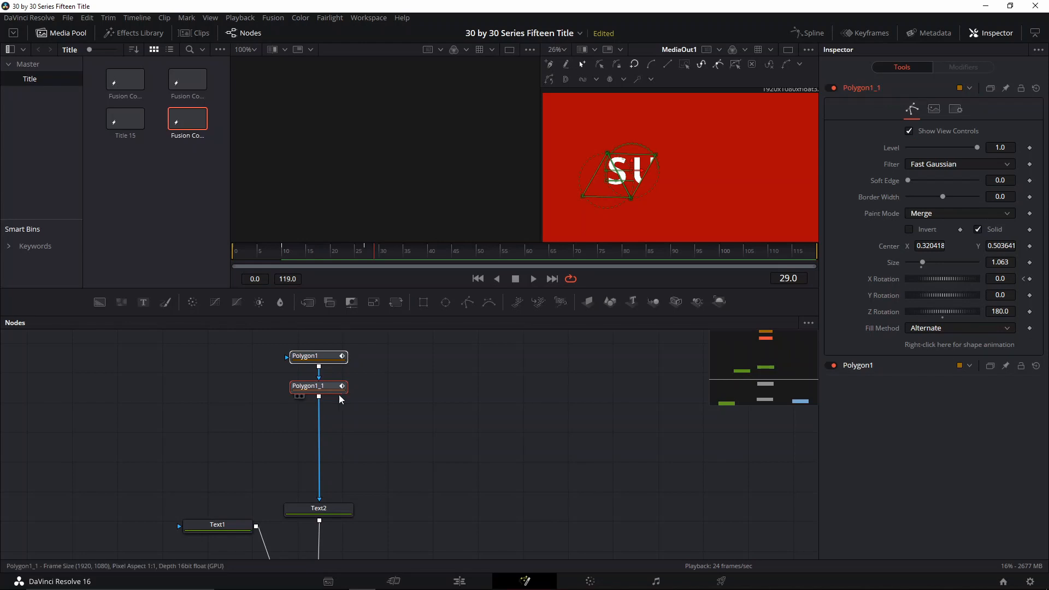
{"action": "left_click_drag", "start_coordinate": [319, 386], "coordinate": [325, 373]}
{"action": "key", "text": "ctrl+v"}
{"action": "key", "text": "Delete"}
{"action": "left_click", "coordinate": [325, 356]}
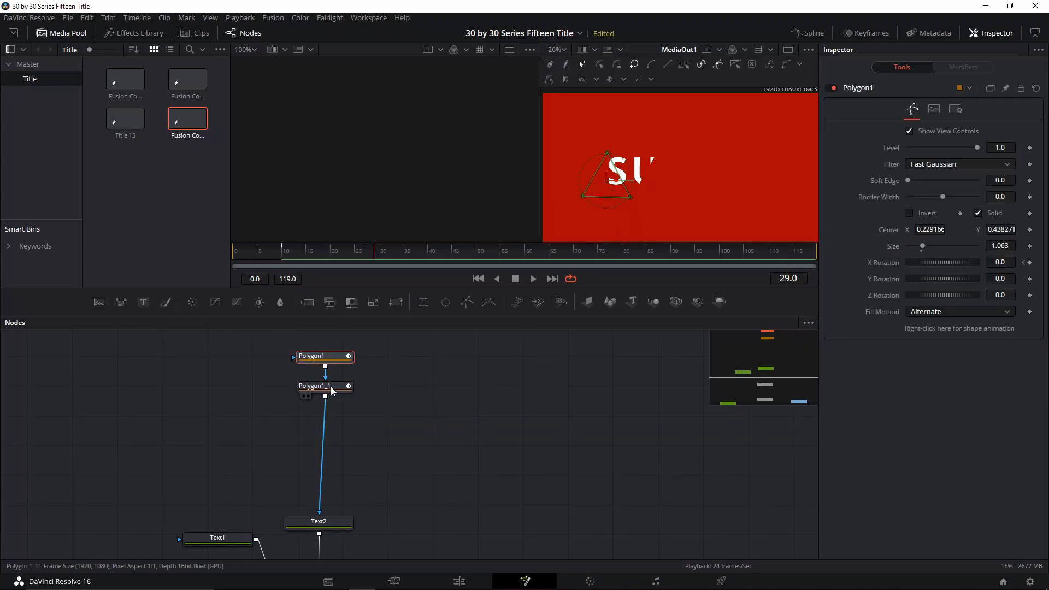
{"action": "left_click", "coordinate": [331, 388]}
{"action": "key", "text": "ctrl+v"}
{"action": "left_click", "coordinate": [329, 387], "text": "ctrl"}
{"action": "scroll", "coordinate": [658, 176], "scroll_direction": "up", "scroll_amount": 3}
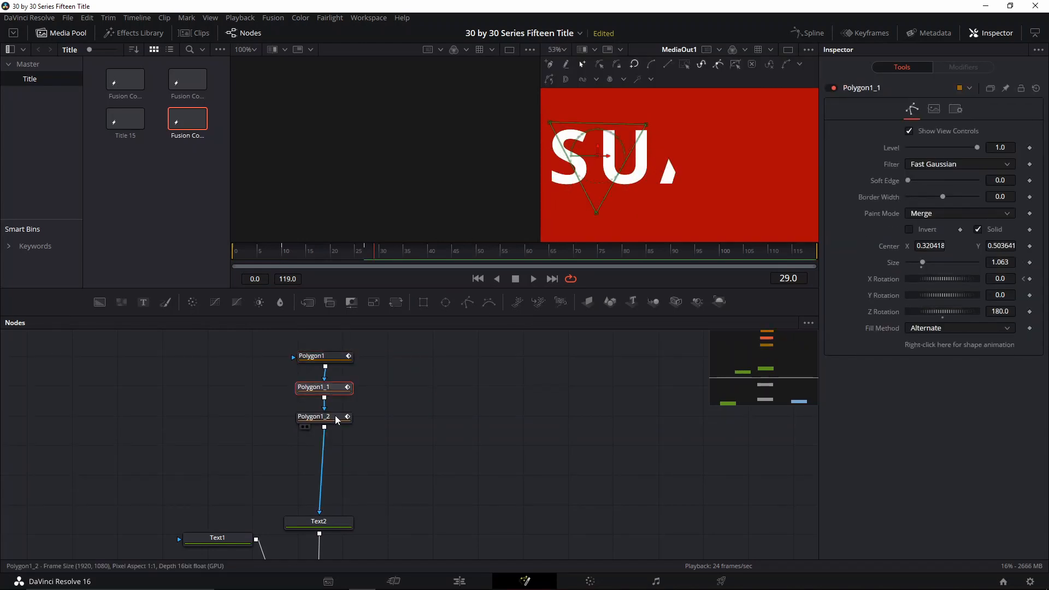
Step: Add another inverted and another upright triangle copy after Polygon1_2, extending the interlocking mask row across the A and L
{"action": "key", "text": "ctrl+v"}
{"action": "left_click_drag", "start_coordinate": [658, 157], "coordinate": [711, 157]}
{"action": "left_click", "coordinate": [377, 460]}
{"action": "key", "text": "ctrl+v"}
{"action": "key", "text": "Delete"}
{"action": "left_click", "coordinate": [323, 448]}
{"action": "key", "text": "ctrl+v"}
{"action": "left_click_drag", "start_coordinate": [406, 336], "coordinate": [320, 443]}
{"action": "left_click_drag", "start_coordinate": [632, 186], "coordinate": [732, 186]}
{"action": "left_click", "coordinate": [322, 415]}
{"action": "key", "text": "ctrl+v"}
{"action": "key", "text": "Delete"}
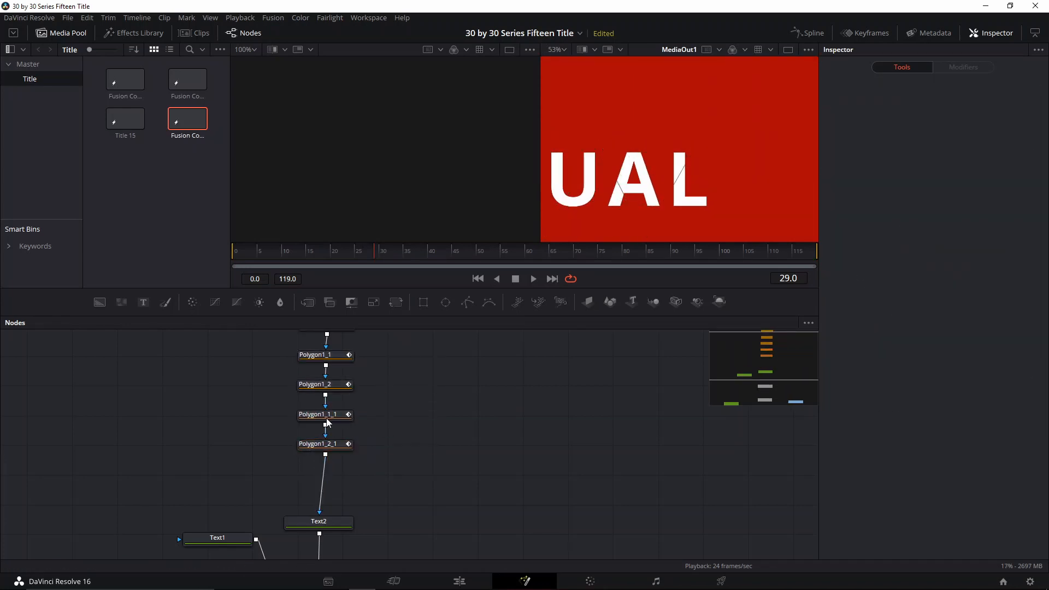
Step: Paste an inverted triangle copy after Polygon1_2_1 and position it over the V at about X 0.685, Y 0.504
{"action": "left_click", "coordinate": [325, 416]}
{"action": "left_click", "coordinate": [326, 445]}
{"action": "key", "text": "ctrl+v"}
{"action": "left_click_drag", "start_coordinate": [650, 177], "coordinate": [755, 177]}
{"action": "left_click", "coordinate": [328, 445]}
{"action": "left_click", "coordinate": [331, 476]}
{"action": "left_click", "coordinate": [335, 446]}
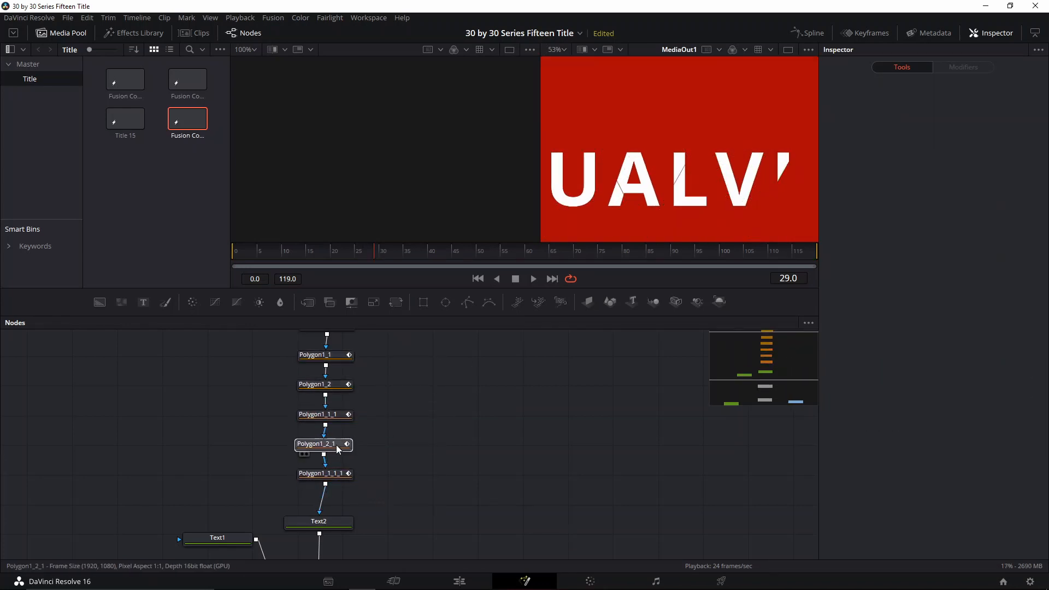
Step: Paste an upright triangle copy after Polygon1_1_1_1 and align it over the I at about X 0.773, Y 0.438
{"action": "left_click", "coordinate": [330, 475]}
{"action": "key", "text": "ctrl+v"}
{"action": "left_click_drag", "start_coordinate": [705, 199], "coordinate": [809, 200]}
{"action": "left_click", "coordinate": [325, 475], "text": "ctrl"}
{"action": "scroll", "coordinate": [800, 194], "scroll_direction": "up", "scroll_amount": 3}
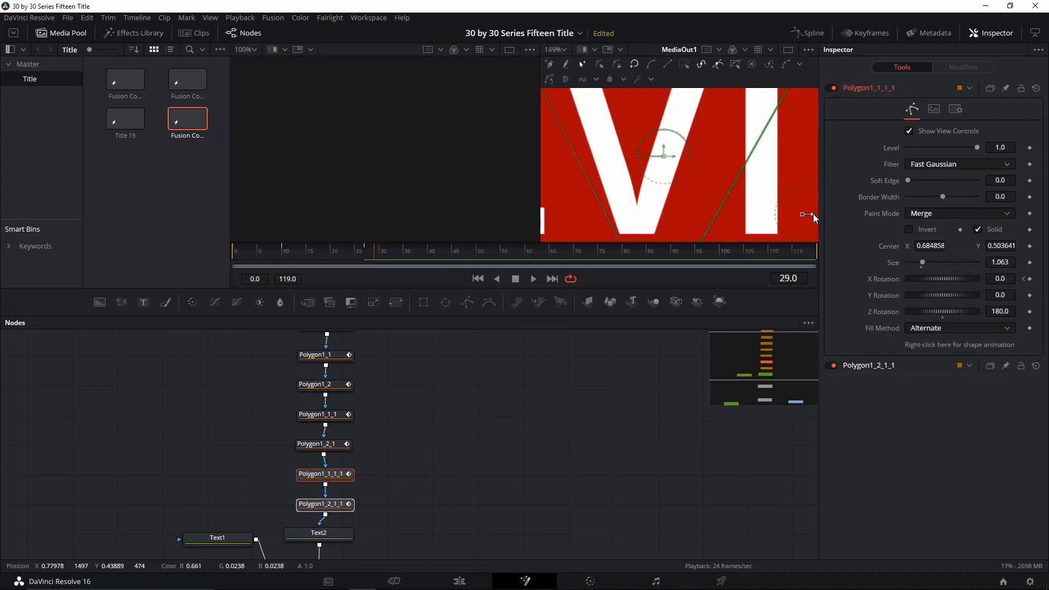
{"action": "scroll", "coordinate": [709, 173], "scroll_direction": "down", "scroll_amount": 5}
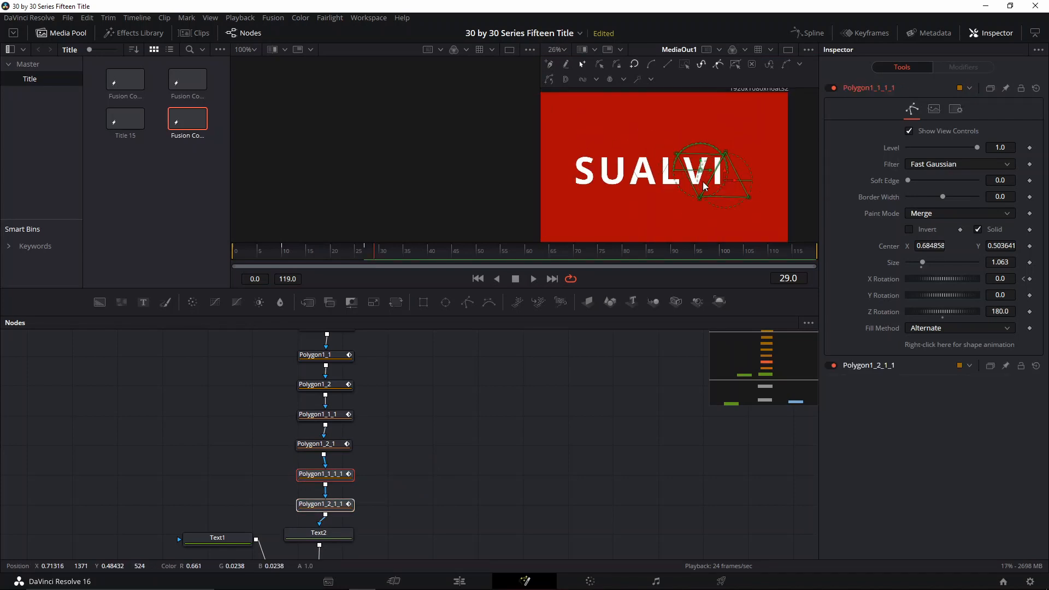
Step: Play back the full-word triangle reveal from around frame 10
{"action": "left_click", "coordinate": [285, 252]}
{"action": "key", "text": "space"}
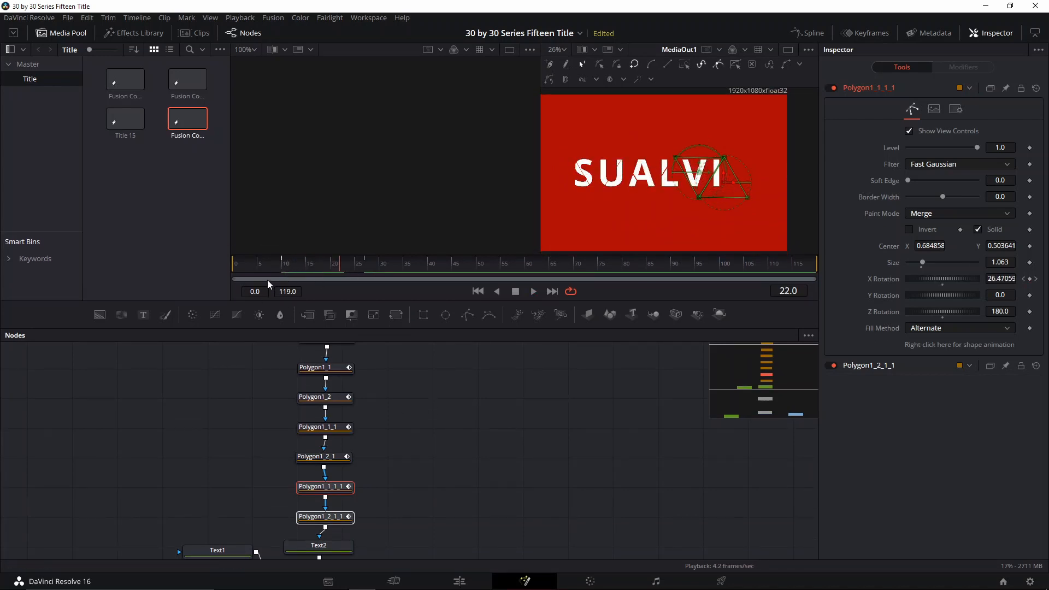
{"action": "key", "text": "space"}
Step: Select all seven polygon nodes in the chain, from Polygon1 to Polygon1_2_1_1
{"action": "scroll", "coordinate": [513, 421], "scroll_direction": "left", "scroll_amount": 3}
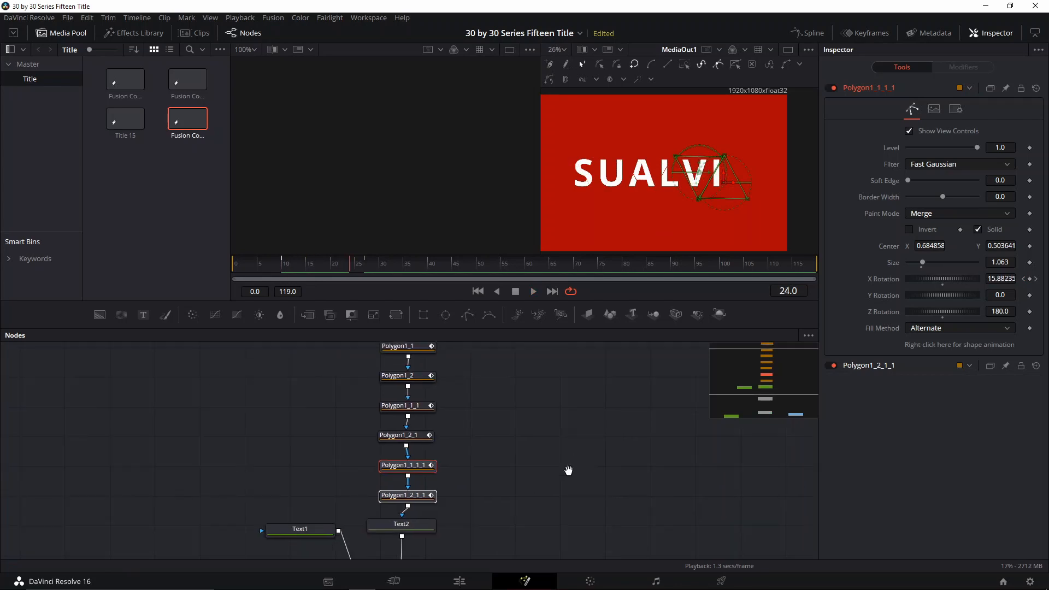
{"action": "scroll", "coordinate": [567, 468], "scroll_direction": "up", "scroll_amount": 3}
{"action": "left_click_drag", "start_coordinate": [556, 388], "coordinate": [418, 525]}
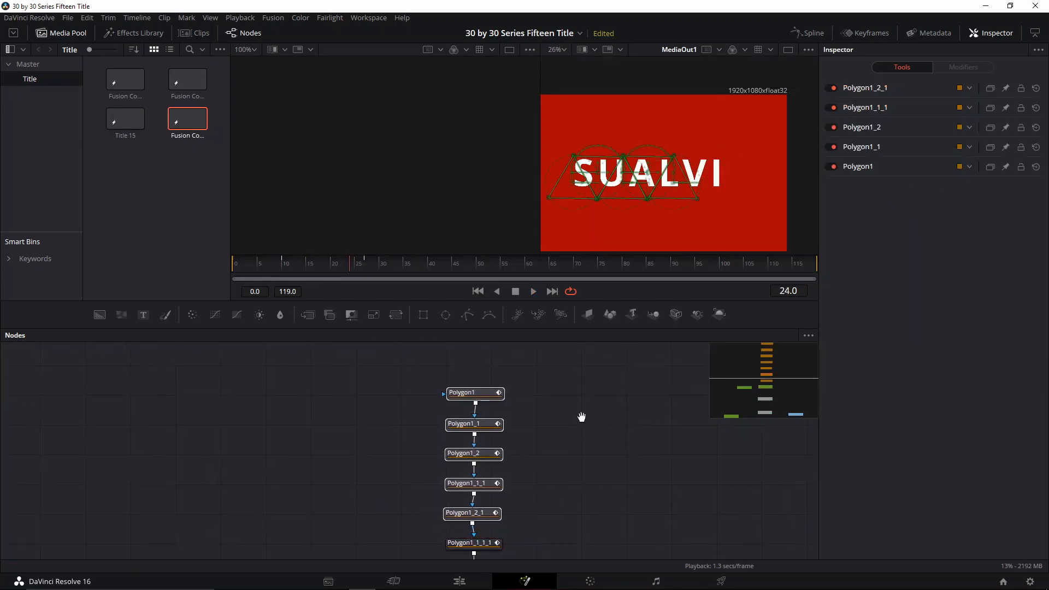
{"action": "scroll", "coordinate": [568, 431], "scroll_direction": "down", "scroll_amount": 3}
{"action": "left_click_drag", "start_coordinate": [544, 451], "coordinate": [458, 499]}
{"action": "scroll", "coordinate": [492, 464], "scroll_direction": "right", "scroll_amount": 3}
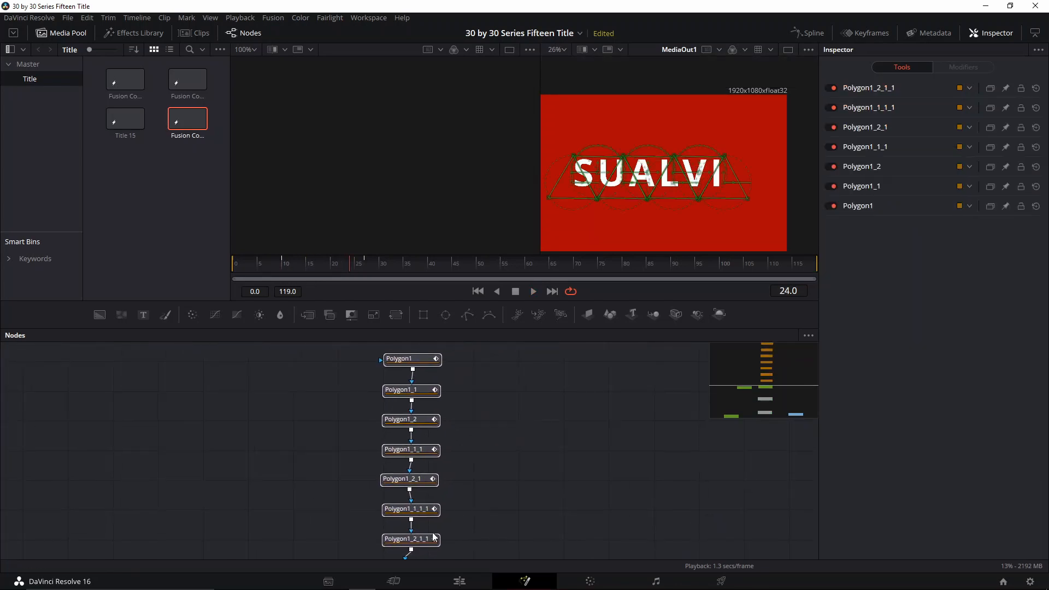
{"action": "scroll", "coordinate": [437, 519], "scroll_direction": "up", "scroll_amount": 2}
Step: Open the Spline editor and display the animation curves of all seven polygons
{"action": "left_click", "coordinate": [807, 33]}
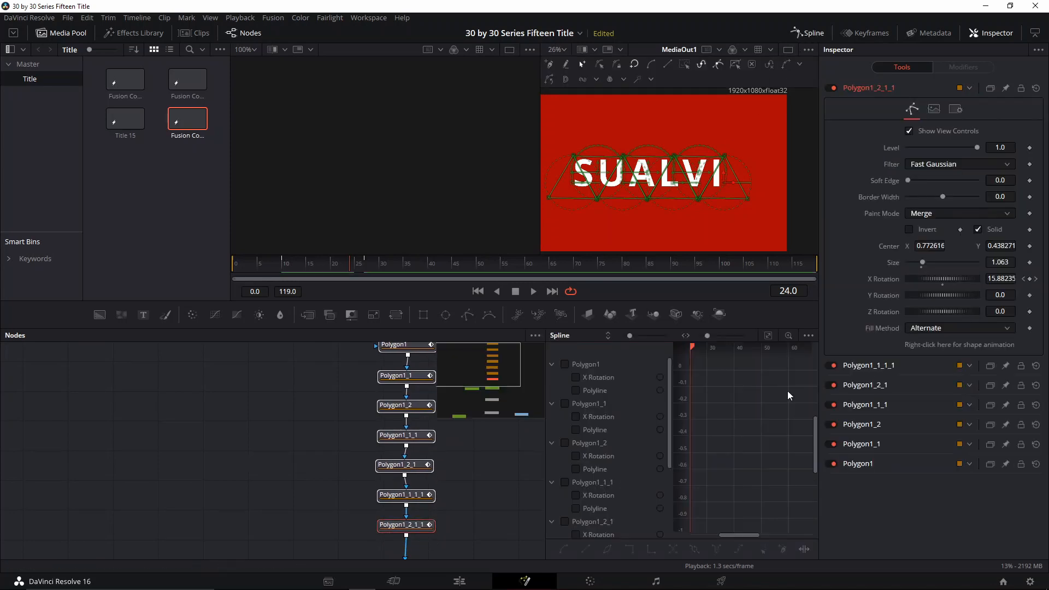
{"action": "left_click", "coordinate": [565, 364]}
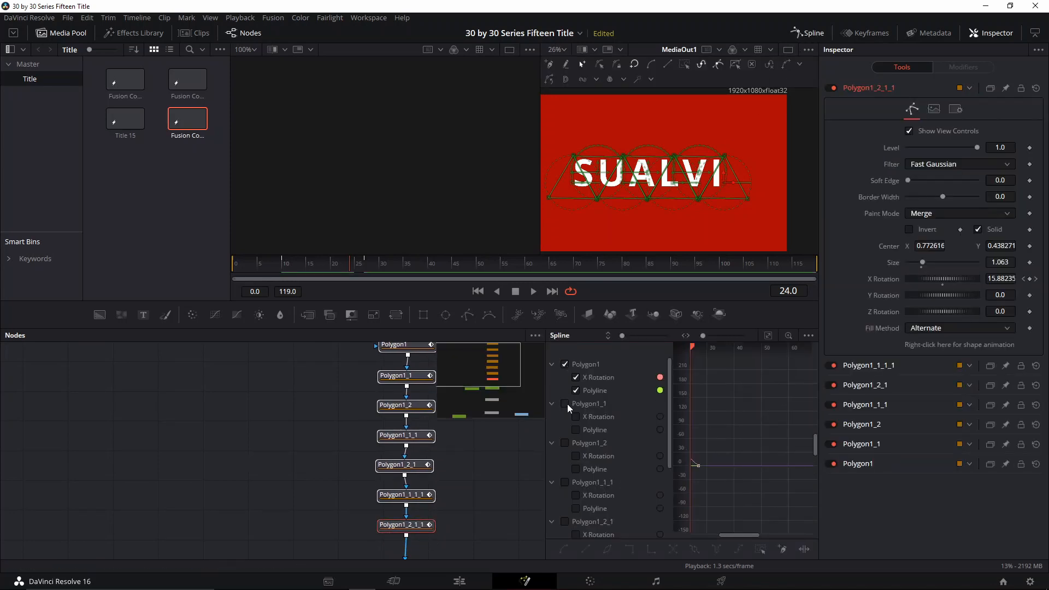
{"action": "left_click", "coordinate": [565, 483]}
{"action": "scroll", "coordinate": [565, 438], "scroll_direction": "down", "scroll_amount": 3}
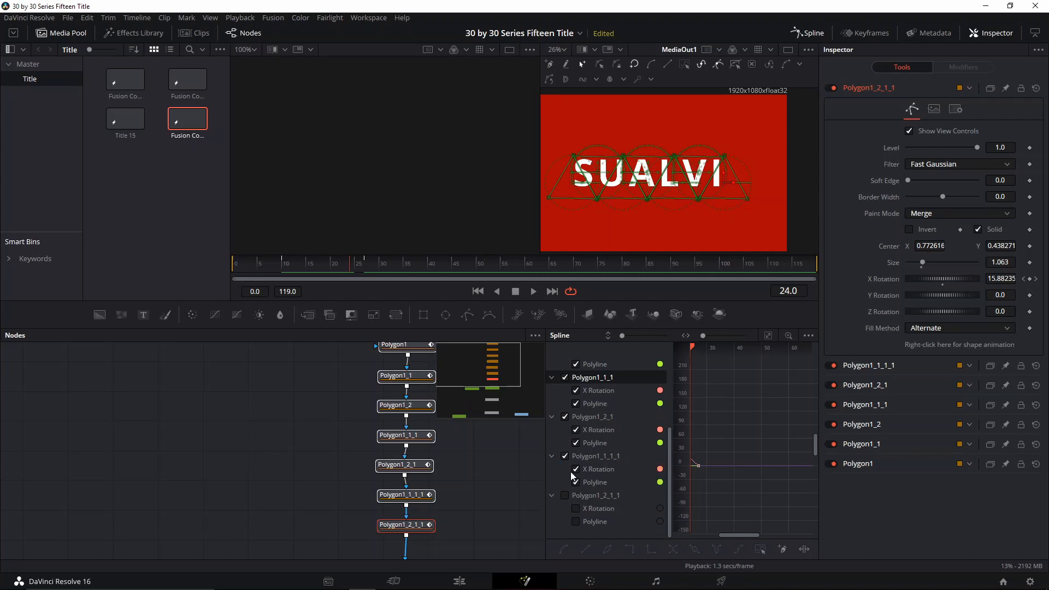
{"action": "scroll", "coordinate": [795, 415], "scroll_direction": "up", "scroll_amount": 2}
{"action": "scroll", "coordinate": [739, 400], "scroll_direction": "down", "scroll_amount": 5}
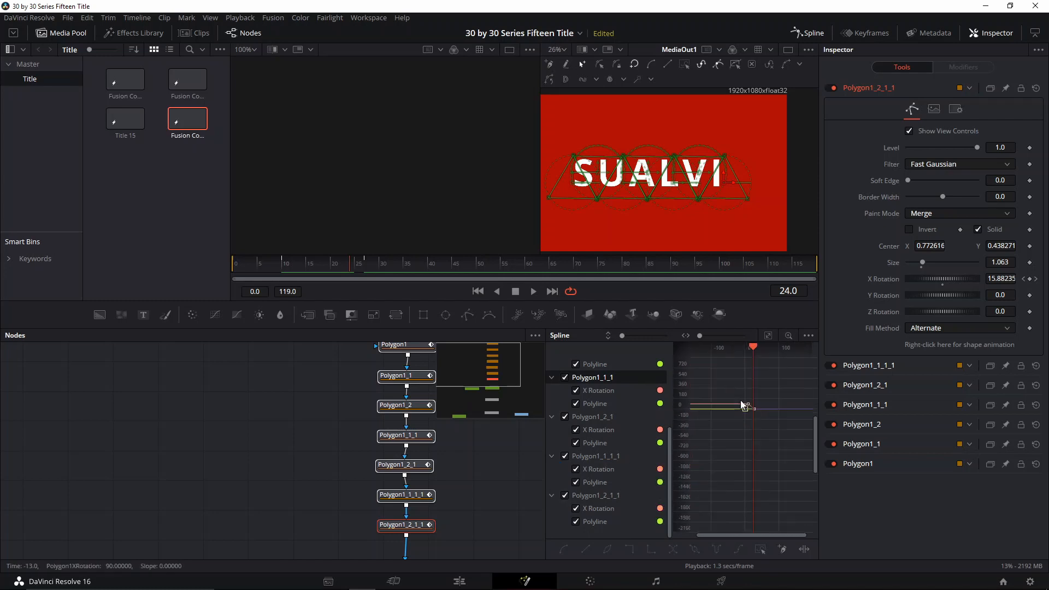
Step: Smooth all the polygons' X Rotation keyframes and set Ease In to 40.7 and Ease Out to 43.1
{"action": "left_click_drag", "start_coordinate": [769, 423], "coordinate": [714, 398]}
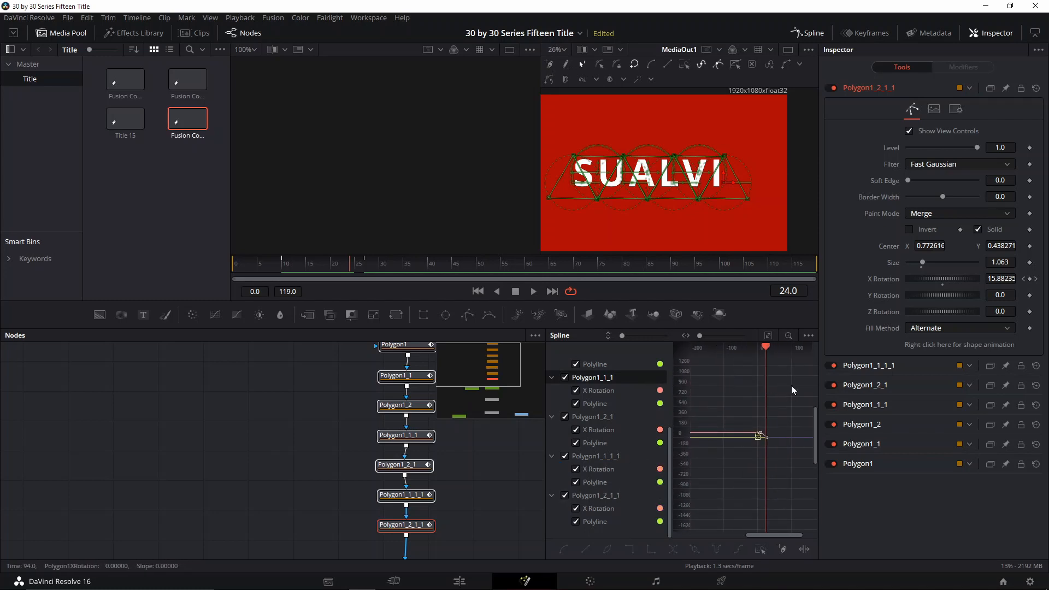
{"action": "scroll", "coordinate": [797, 469], "scroll_direction": "up", "scroll_amount": 5}
{"action": "scroll", "coordinate": [804, 452], "scroll_direction": "up", "scroll_amount": 10}
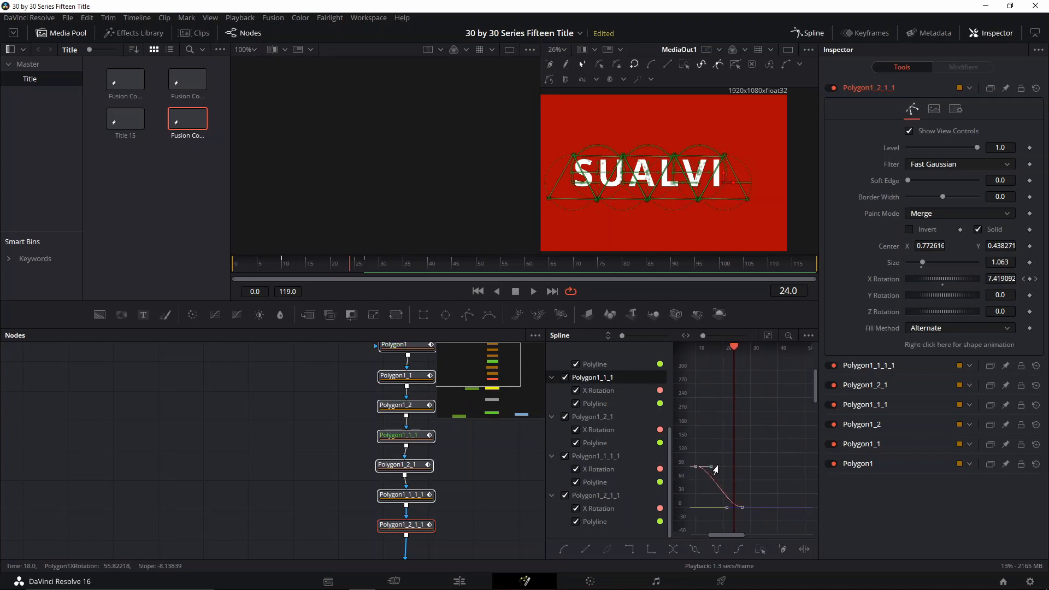
{"action": "left_click_drag", "start_coordinate": [728, 446], "coordinate": [770, 448]}
{"action": "key", "text": "t"}
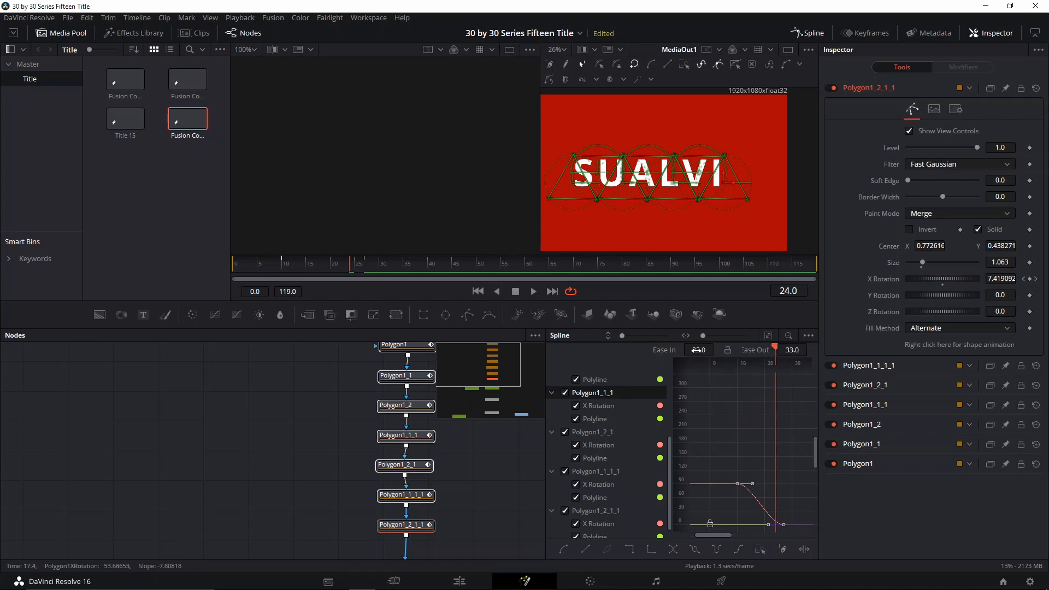
{"action": "left_click_drag", "start_coordinate": [698, 350], "coordinate": [708, 349]}
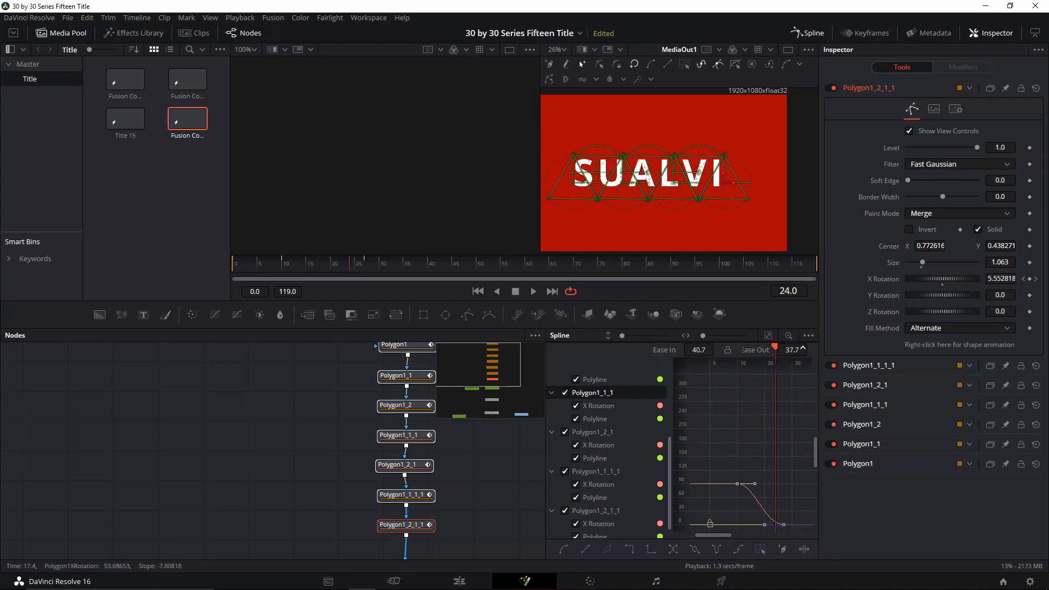
{"action": "left_click_drag", "start_coordinate": [792, 349], "coordinate": [799, 350]}
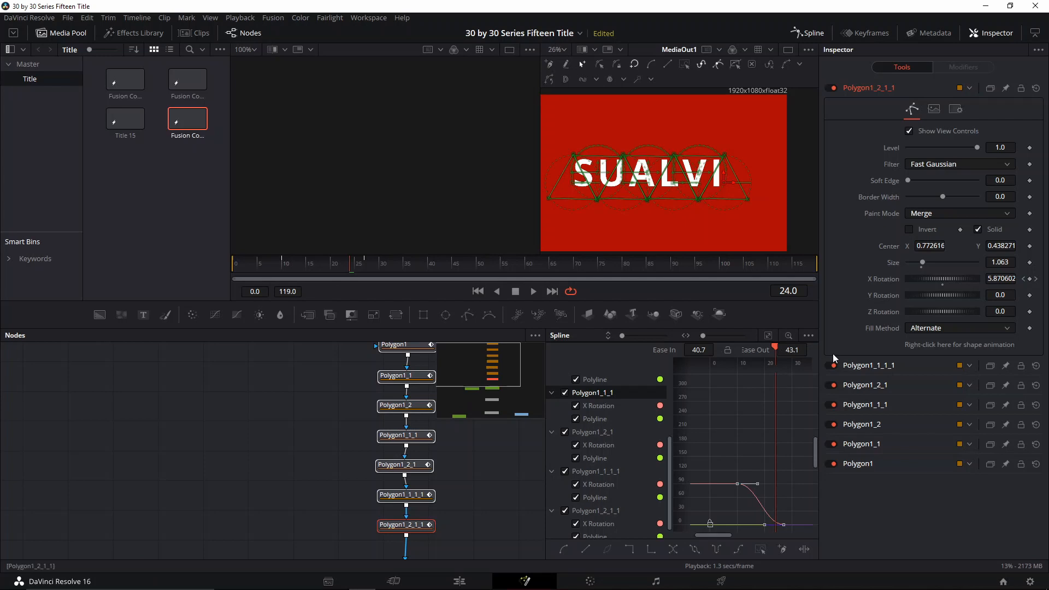
Step: Switch from the Spline editor to the Keyframes editor, show only the selected tools, and frame their rotation keyframes
{"action": "left_click", "coordinate": [808, 31]}
{"action": "left_click", "coordinate": [861, 34]}
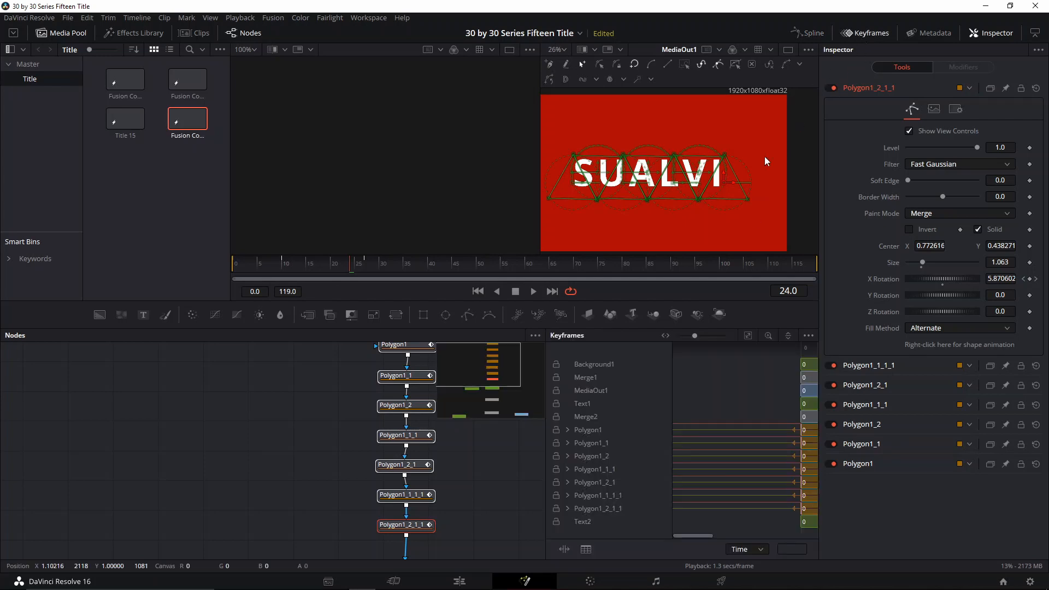
{"action": "left_click", "coordinate": [808, 334]}
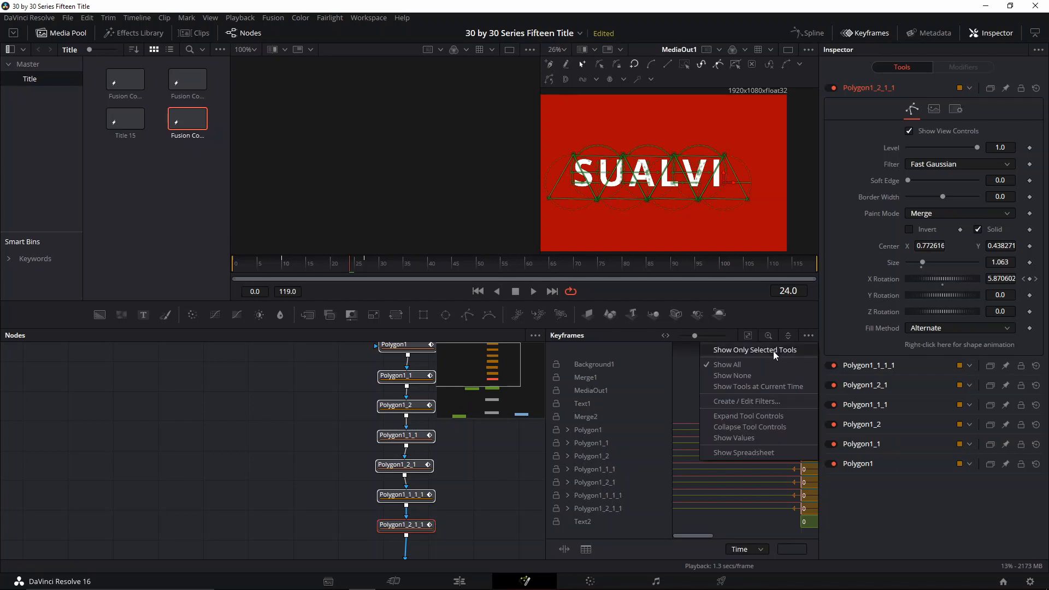
{"action": "left_click", "coordinate": [773, 351]}
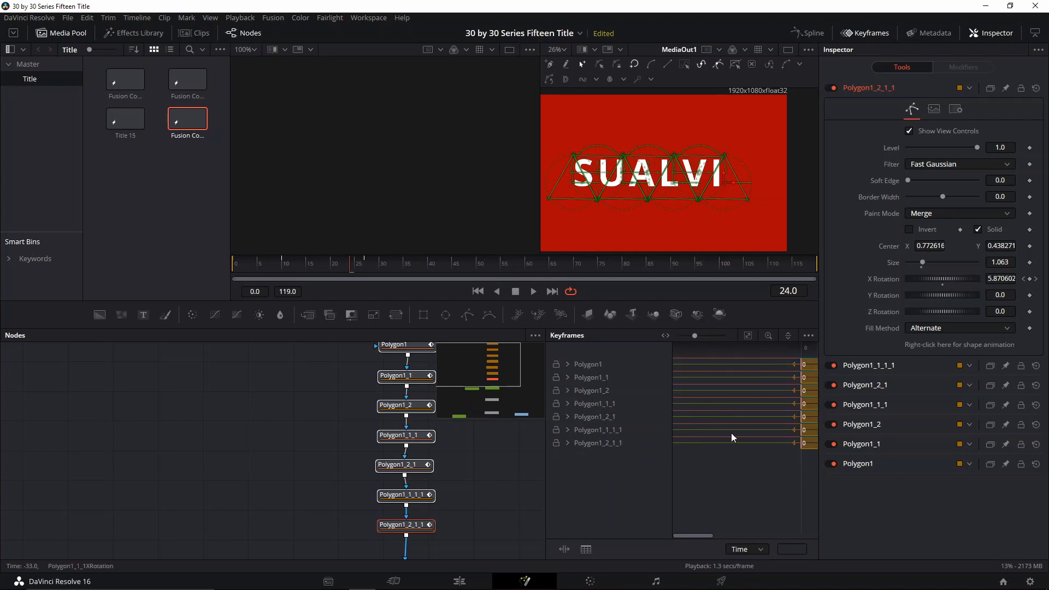
{"action": "left_click_drag", "start_coordinate": [674, 463], "coordinate": [680, 459]}
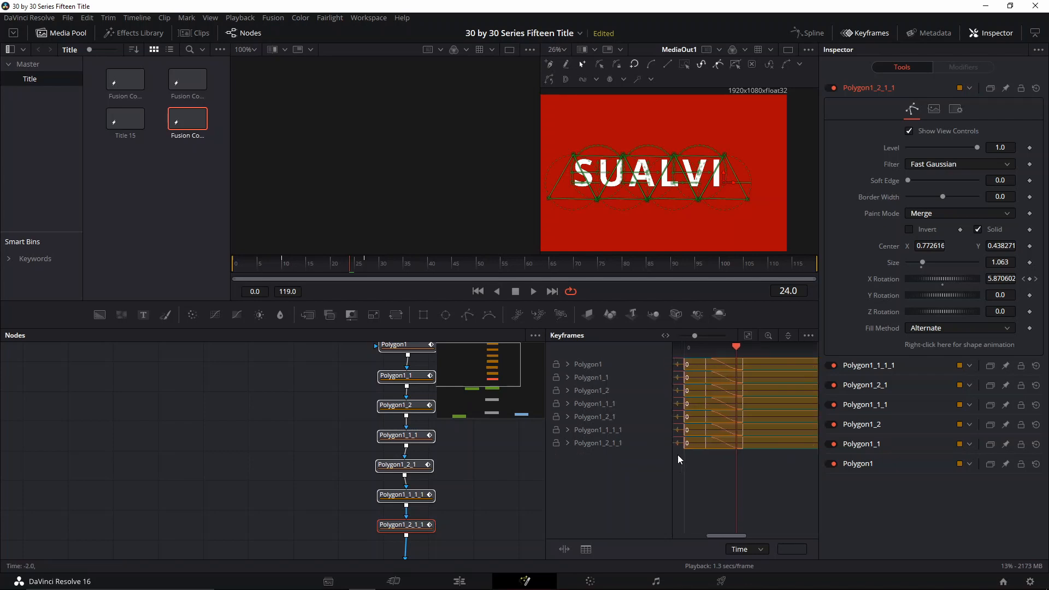
{"action": "scroll", "coordinate": [729, 391], "scroll_direction": "up", "scroll_amount": 3}
{"action": "left_click_drag", "start_coordinate": [779, 490], "coordinate": [801, 488]}
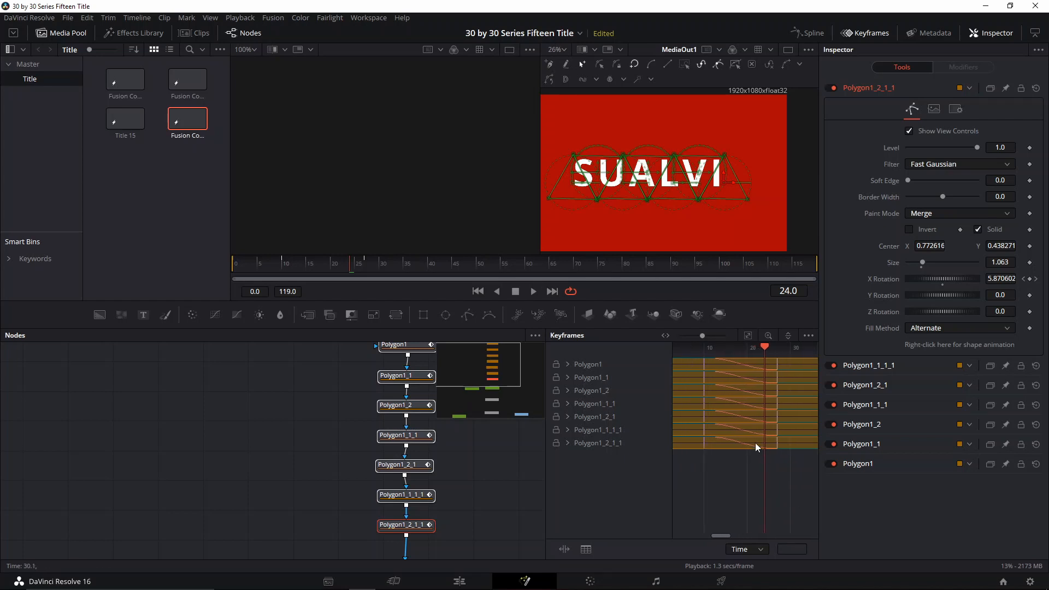
Step: Stagger the starting X Rotation keyframes of the polygons after Polygon1, delaying each one more, up to frame 21 for the last
{"action": "left_click", "coordinate": [703, 373]}
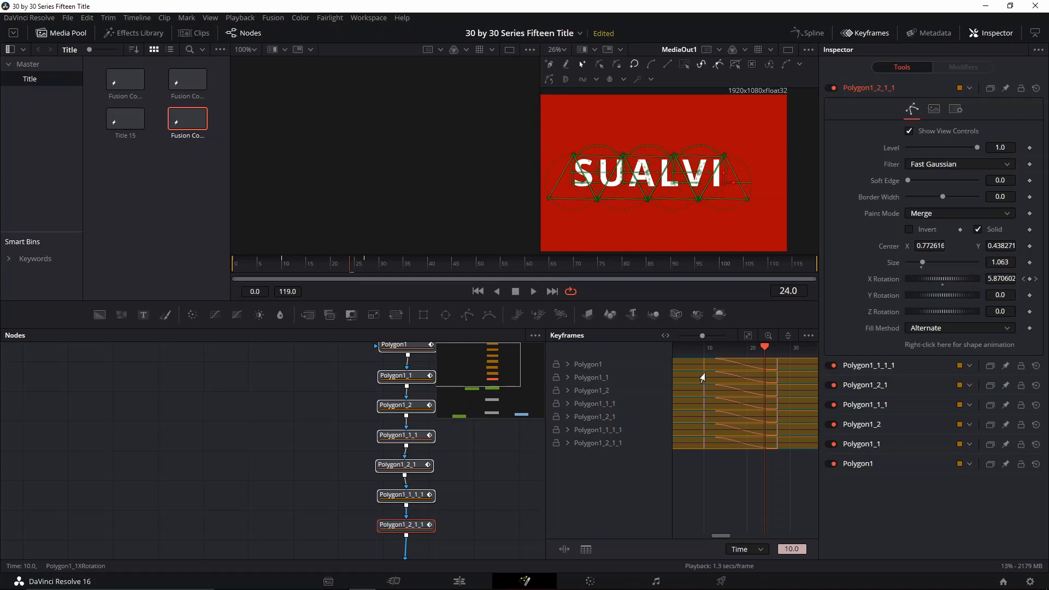
{"action": "scroll", "coordinate": [413, 379], "scroll_direction": "up", "scroll_amount": 3}
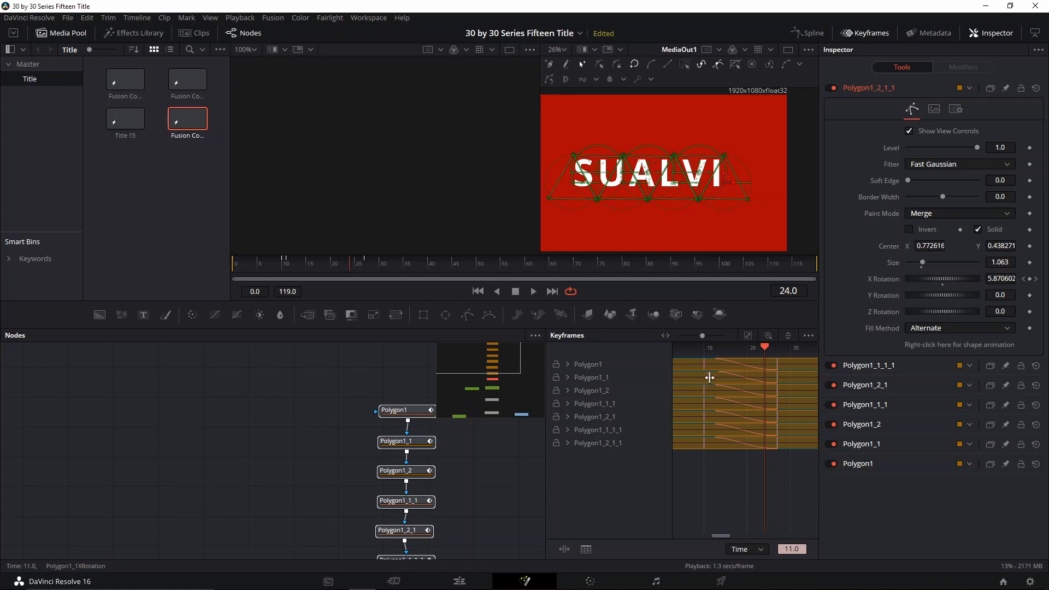
{"action": "left_click_drag", "start_coordinate": [709, 378], "coordinate": [752, 443]}
Step: Play back the staggered triangle reveal repeatedly from around frame 10
{"action": "left_click", "coordinate": [286, 267]}
{"action": "key", "text": "space"}
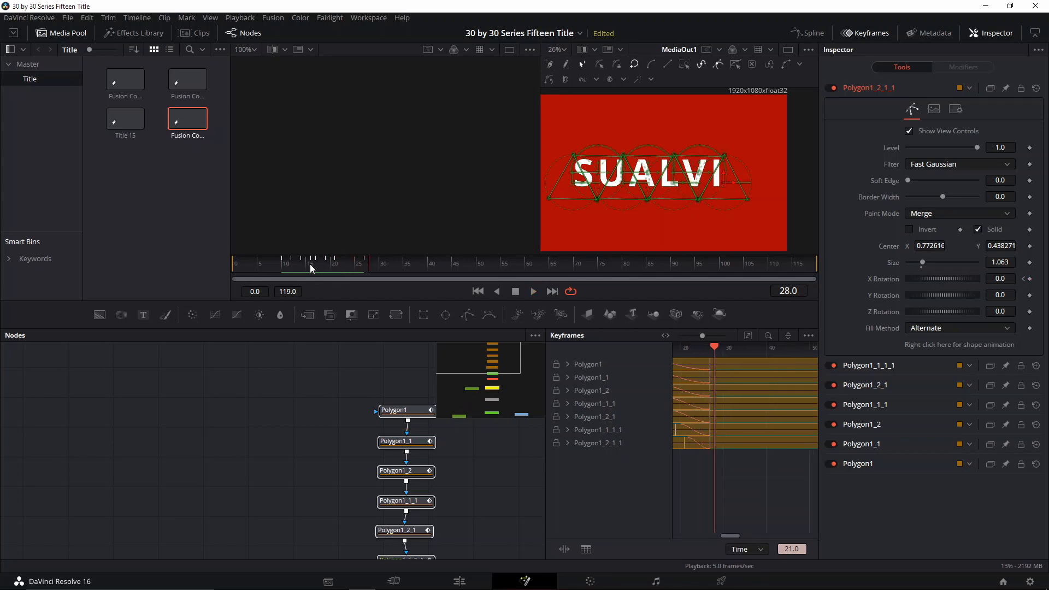
{"action": "left_click", "coordinate": [280, 262]}
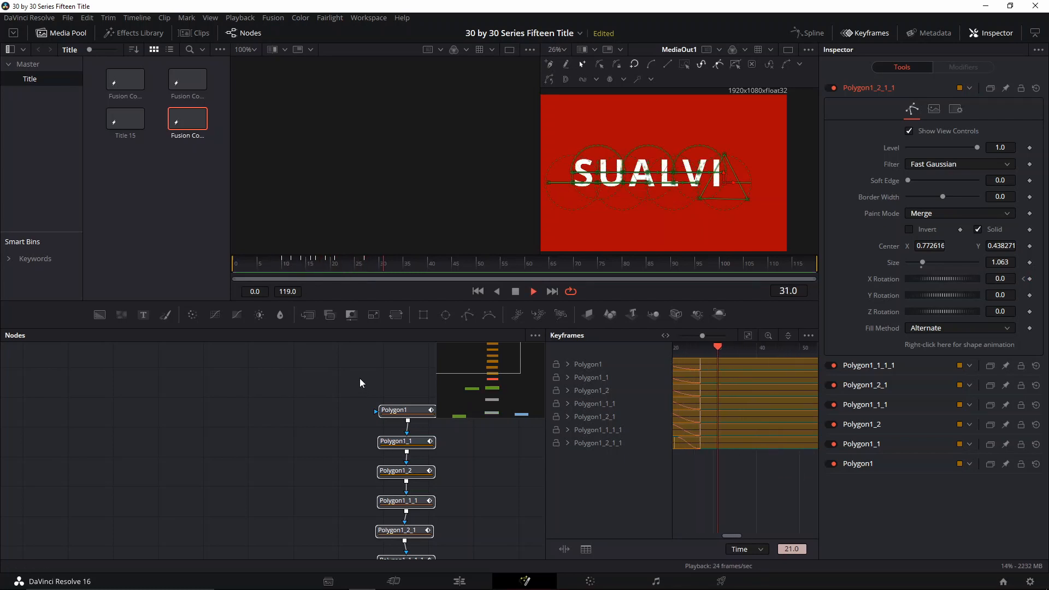
{"action": "left_click", "coordinate": [285, 266]}
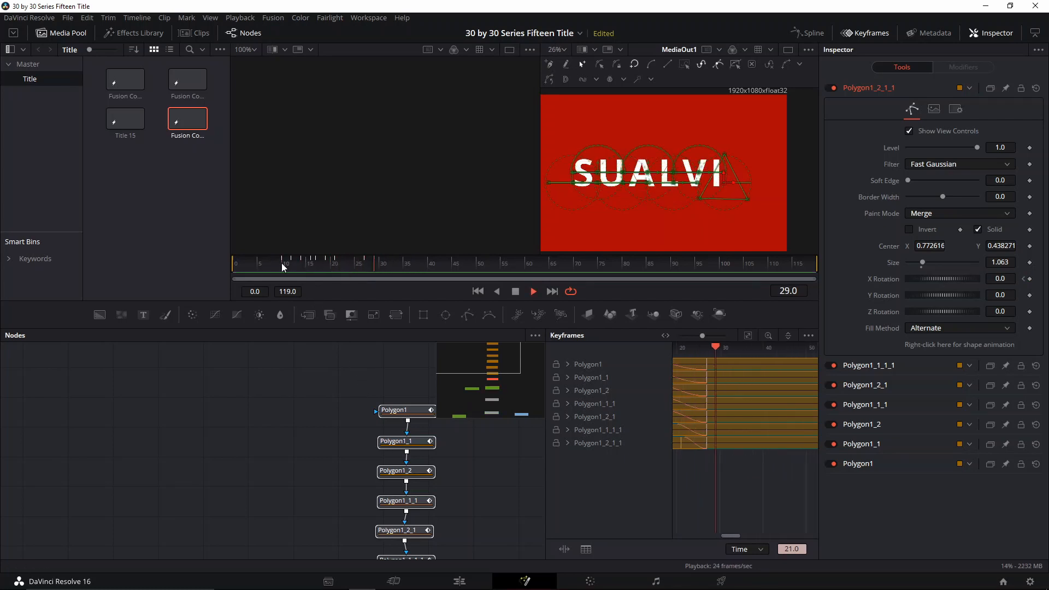
Step: Stop the playback and close the Keyframes editor to give the node graph the full width
{"action": "key", "text": "space"}
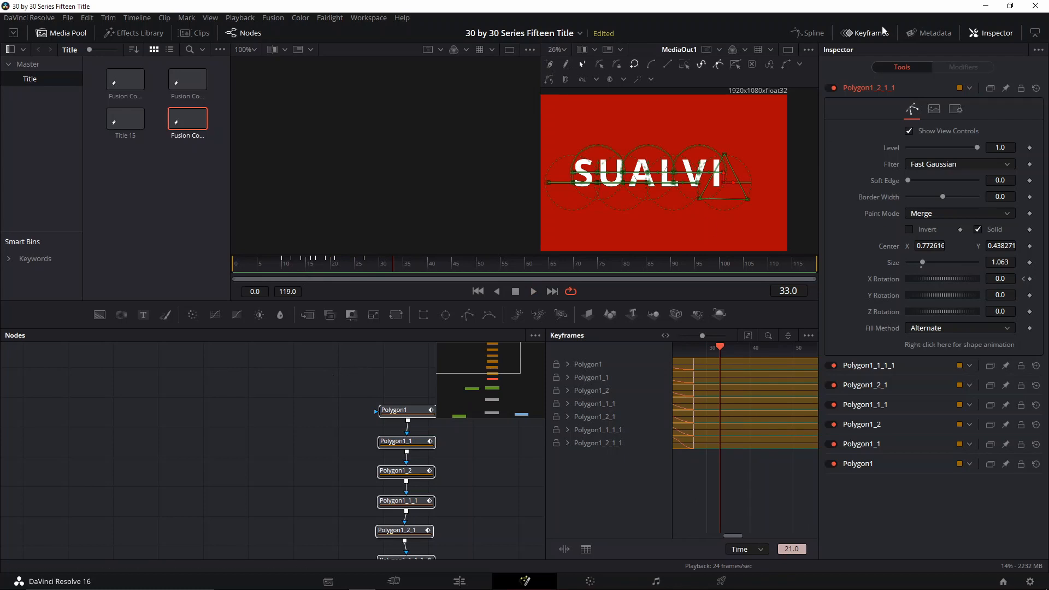
{"action": "left_click", "coordinate": [867, 33]}
{"action": "left_click_drag", "start_coordinate": [468, 419], "coordinate": [560, 334]}
{"action": "scroll", "coordinate": [558, 385], "scroll_direction": "down", "scroll_amount": 5}
{"action": "left_click_drag", "start_coordinate": [559, 385], "coordinate": [453, 353]}
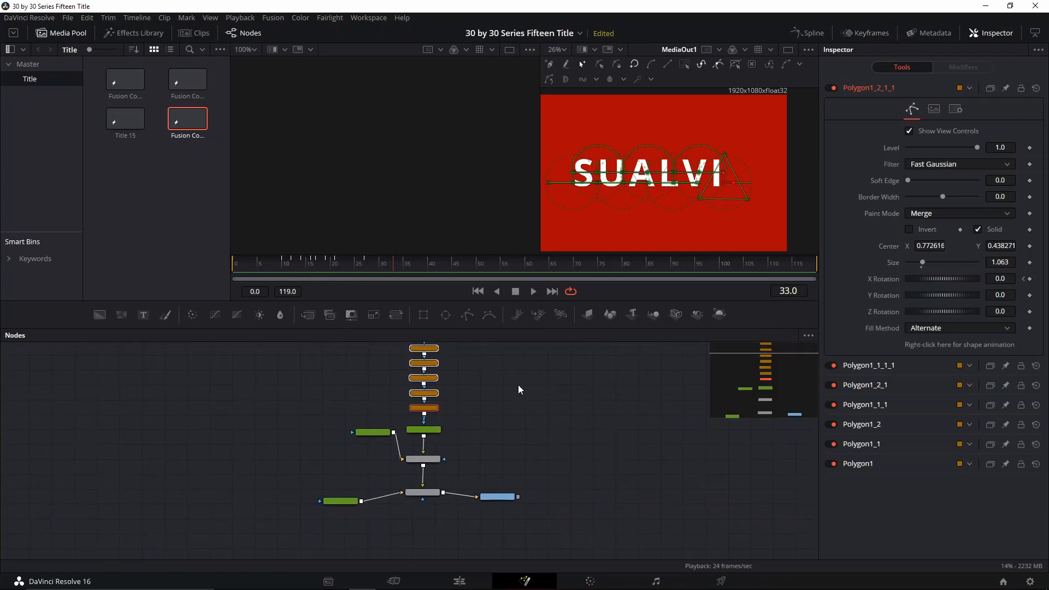
Step: Duplicate the chain of all seven polygon nodes and connect the copy's output to Text1 as its mask
{"action": "scroll", "coordinate": [518, 384], "scroll_direction": "up", "scroll_amount": 5}
{"action": "left_click_drag", "start_coordinate": [518, 407], "coordinate": [595, 510]}
{"action": "mouse_move", "coordinate": [487, 351]}
{"action": "left_mouse_down"}
{"action": "mouse_move", "coordinate": [398, 444]}
{"action": "mouse_move", "coordinate": [355, 550]}
{"action": "left_mouse_up"}
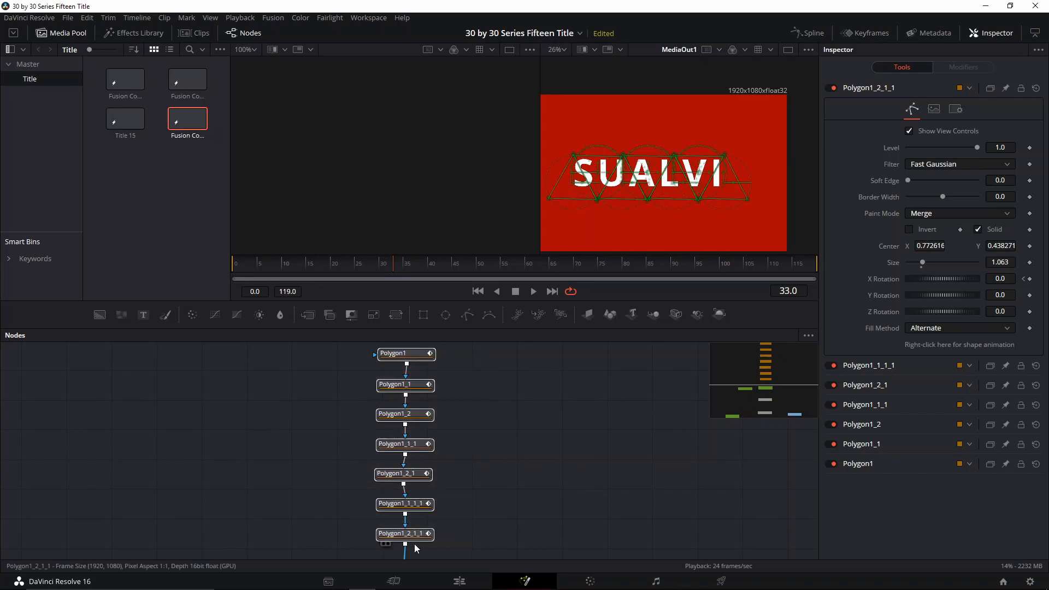
{"action": "left_click_drag", "start_coordinate": [503, 524], "coordinate": [553, 454]}
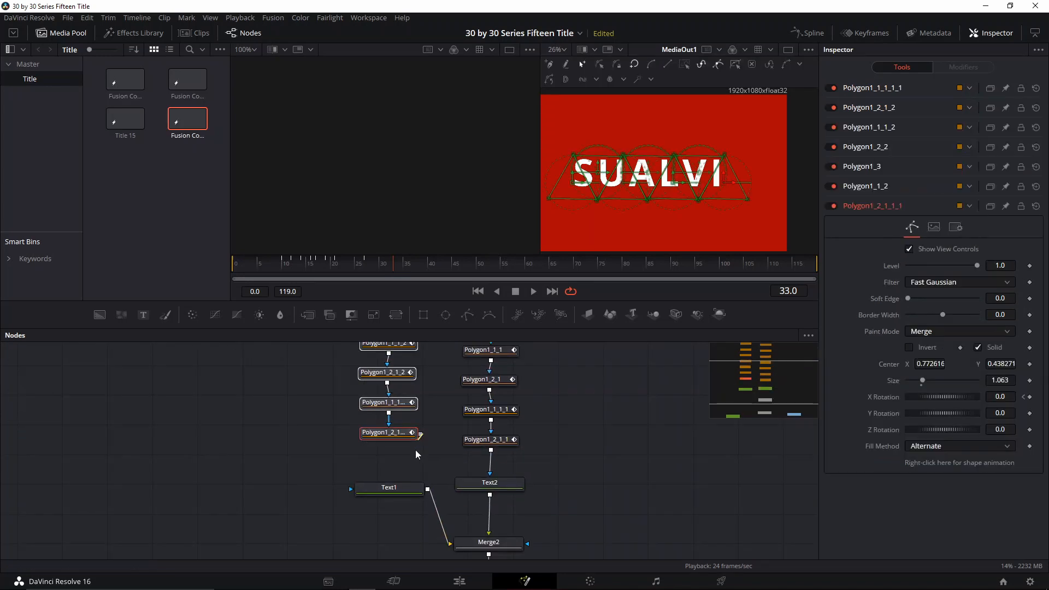
{"action": "left_click_drag", "start_coordinate": [421, 434], "coordinate": [387, 491]}
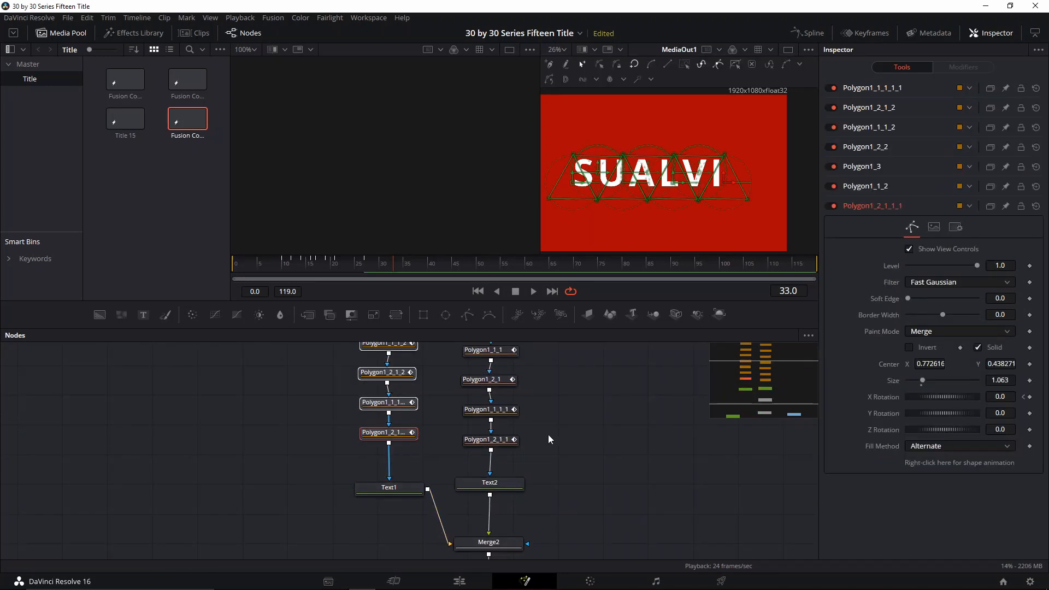
Step: Insert a Transform node between Text1 and Merge2 and place it below Text1
{"action": "left_click_drag", "start_coordinate": [393, 434], "coordinate": [389, 444]}
{"action": "left_click_drag", "start_coordinate": [404, 497], "coordinate": [389, 494]}
{"action": "key", "text": "shift+space"}
{"action": "type", "text": "transform"}
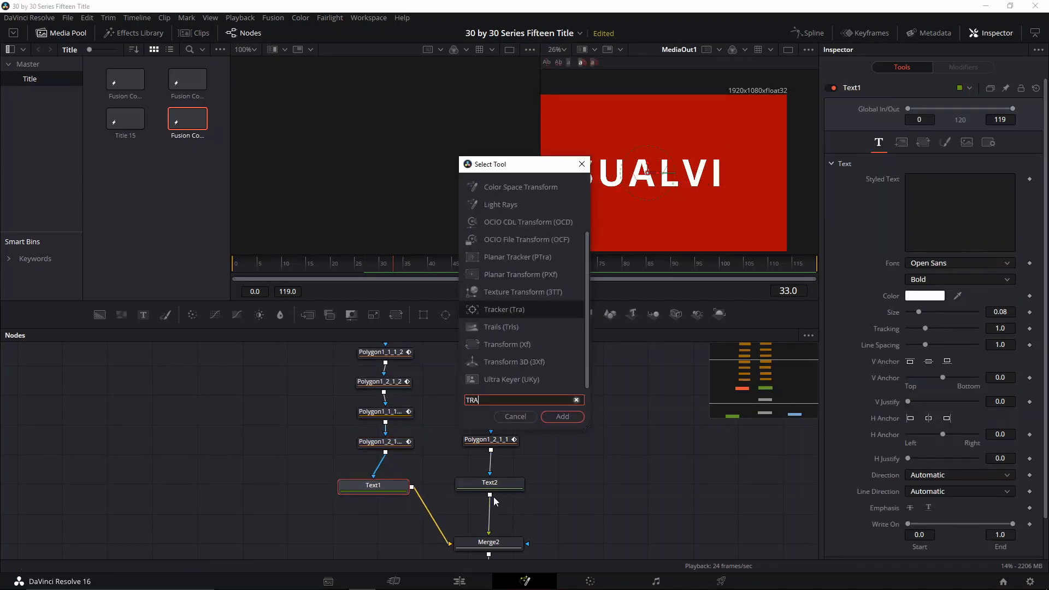
{"action": "key", "text": "Return"}
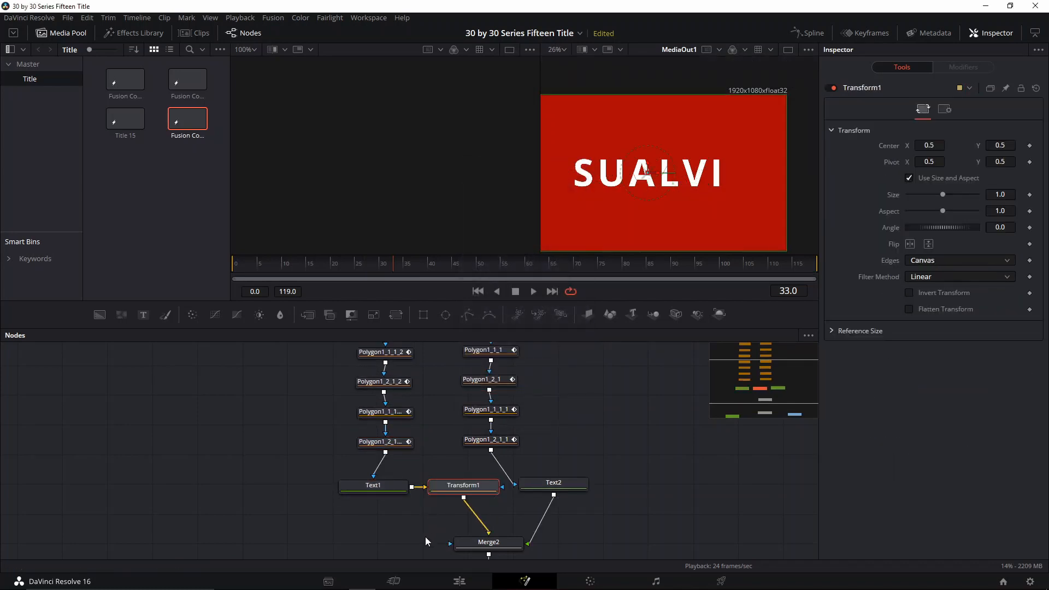
{"action": "left_click_drag", "start_coordinate": [459, 490], "coordinate": [414, 519]}
Step: Lower the opacity of Text1's white solid fill to 0.606 in its shading settings
{"action": "left_click", "coordinate": [389, 495]}
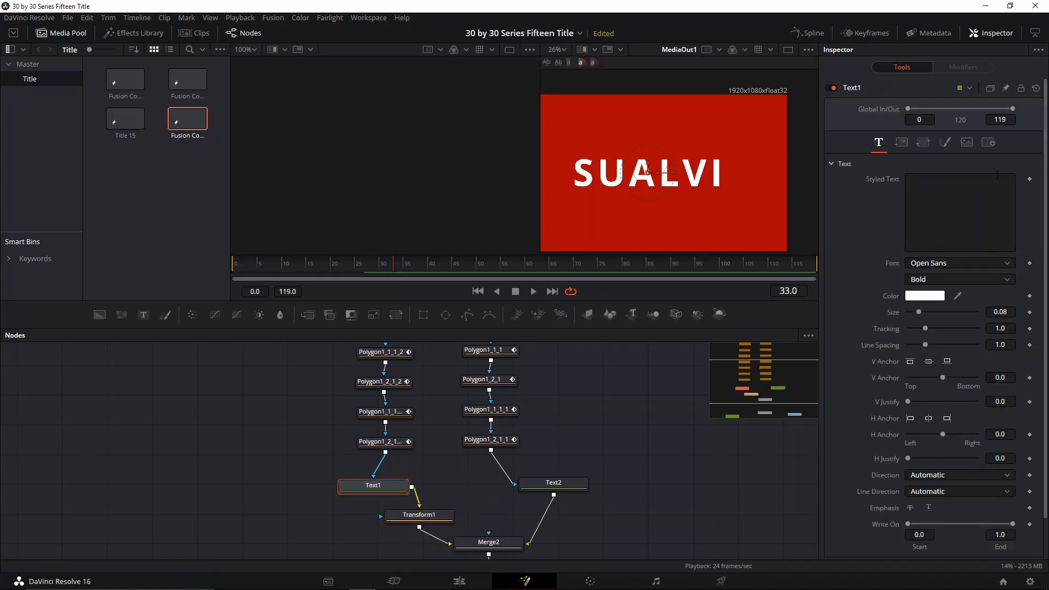
{"action": "left_click", "coordinate": [902, 143]}
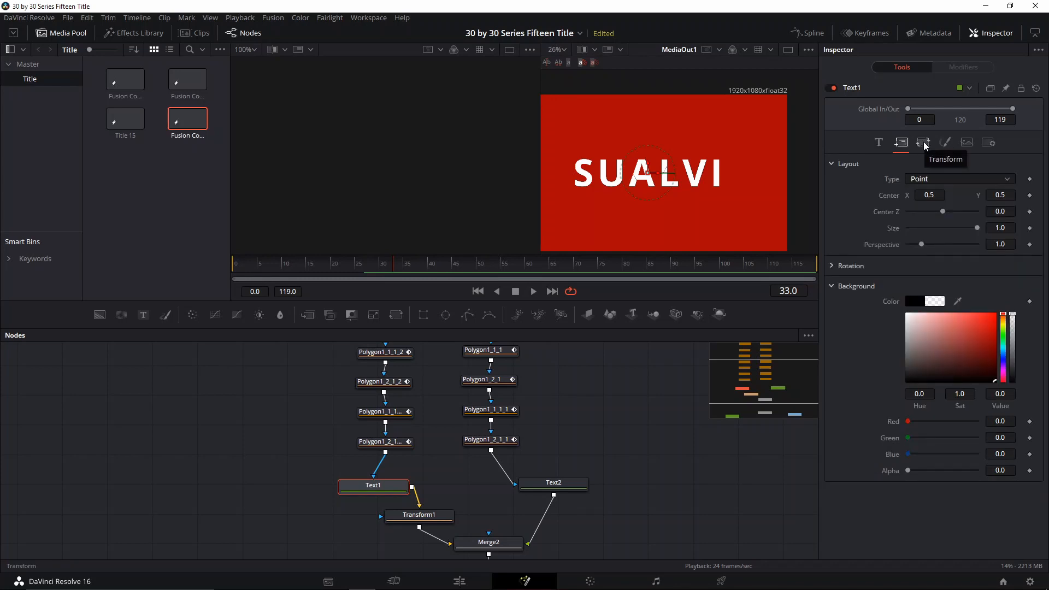
{"action": "left_click", "coordinate": [923, 143]}
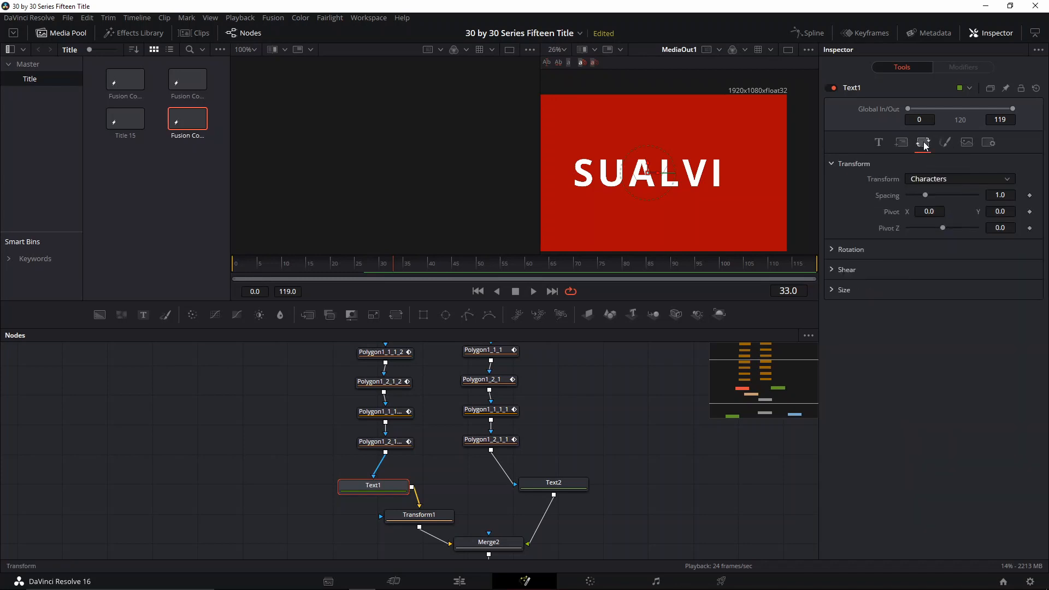
{"action": "left_click", "coordinate": [946, 142]}
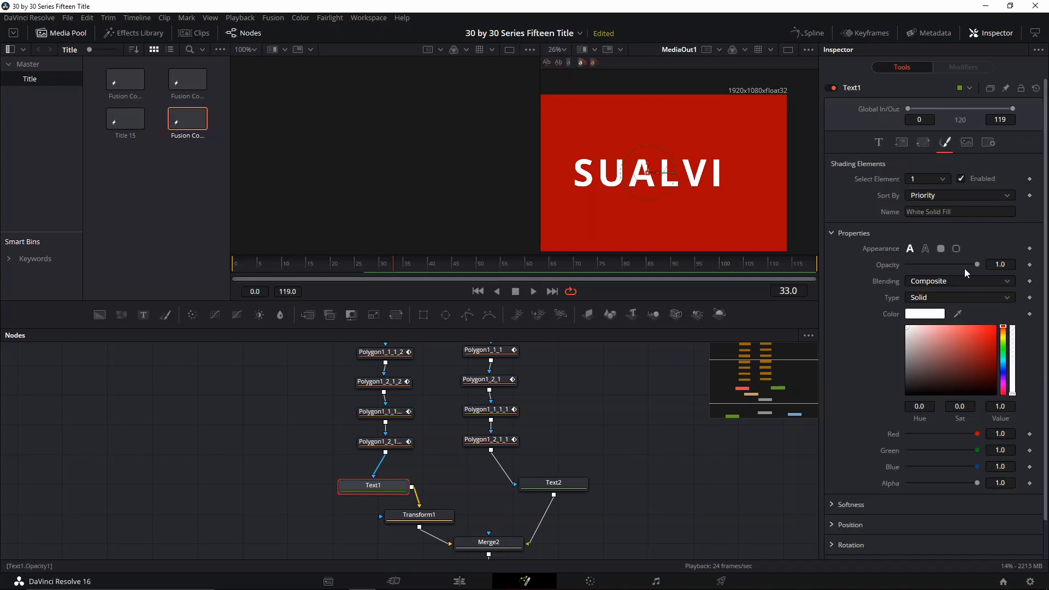
{"action": "left_click_drag", "start_coordinate": [972, 264], "coordinate": [946, 265]}
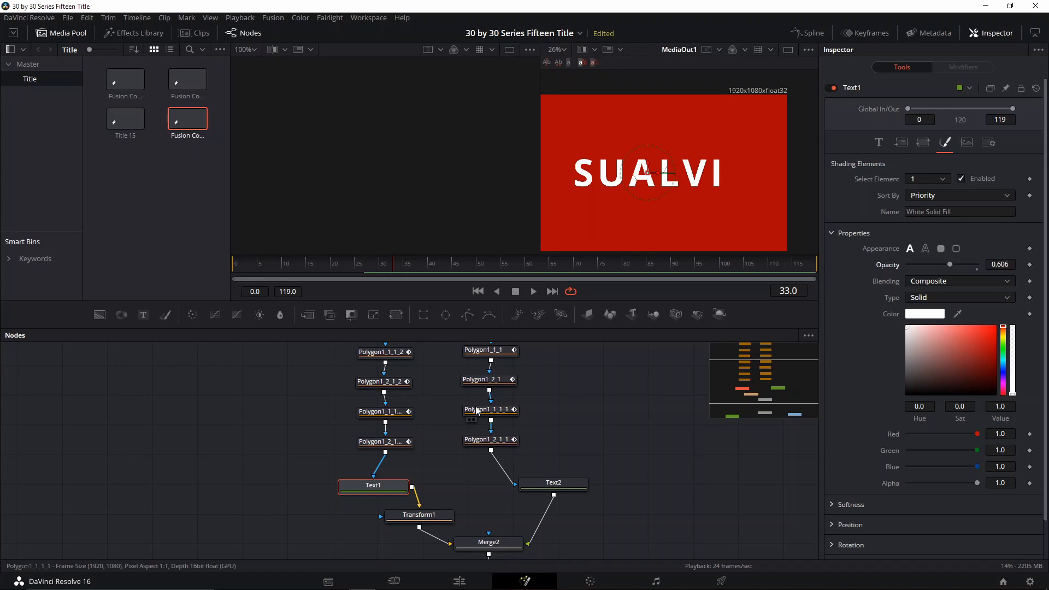
Step: Offset Transform1 down and to the left in the viewer, to a center of about X 0.469, Y 0.476
{"action": "left_click", "coordinate": [426, 517]}
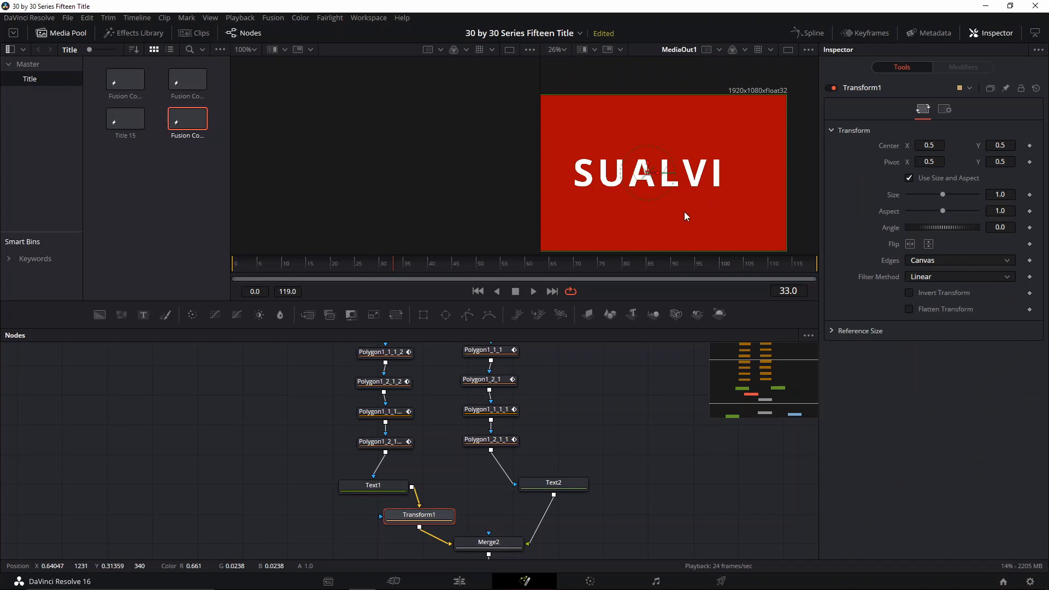
{"action": "left_click_drag", "start_coordinate": [688, 215], "coordinate": [736, 210]}
{"action": "left_click_drag", "start_coordinate": [698, 168], "coordinate": [691, 174]}
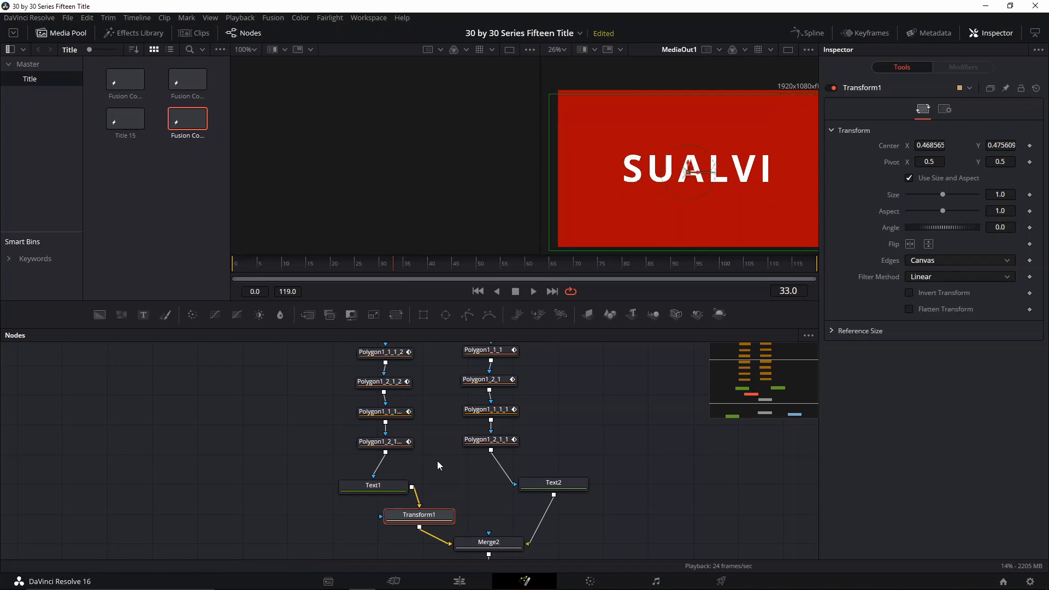
Step: Enter SUALVI as the styled text of Text1
{"action": "left_click", "coordinate": [374, 487]}
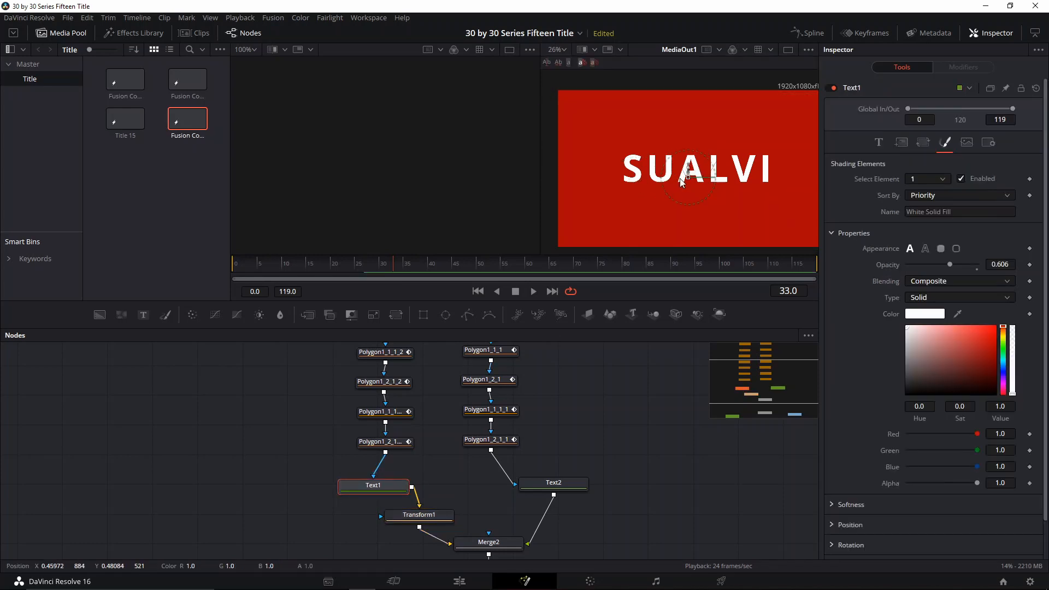
{"action": "left_click_drag", "start_coordinate": [403, 486], "coordinate": [399, 464]}
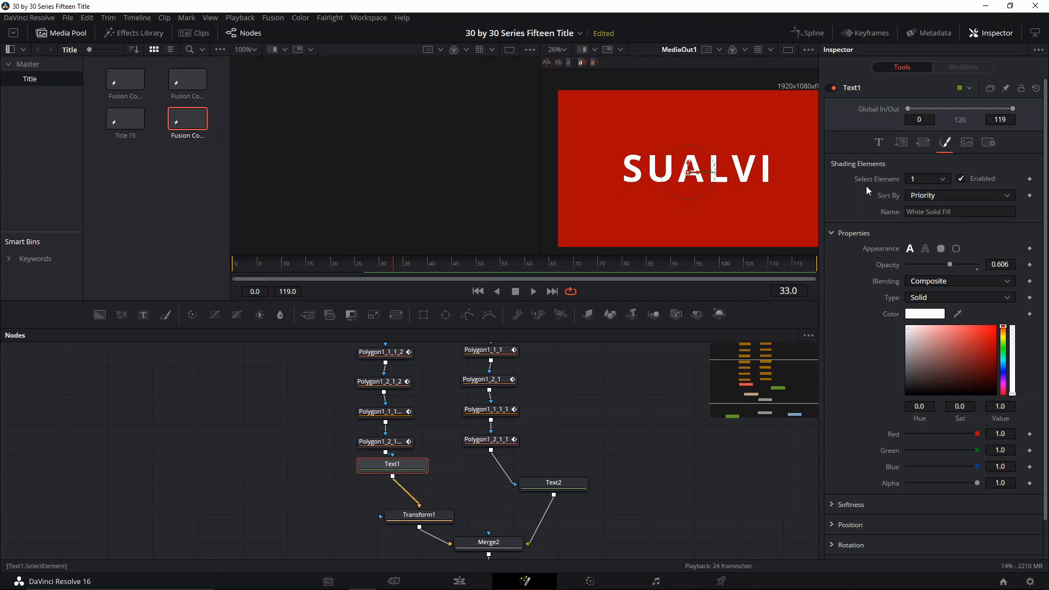
{"action": "left_click", "coordinate": [878, 142]}
{"action": "left_click", "coordinate": [947, 202]}
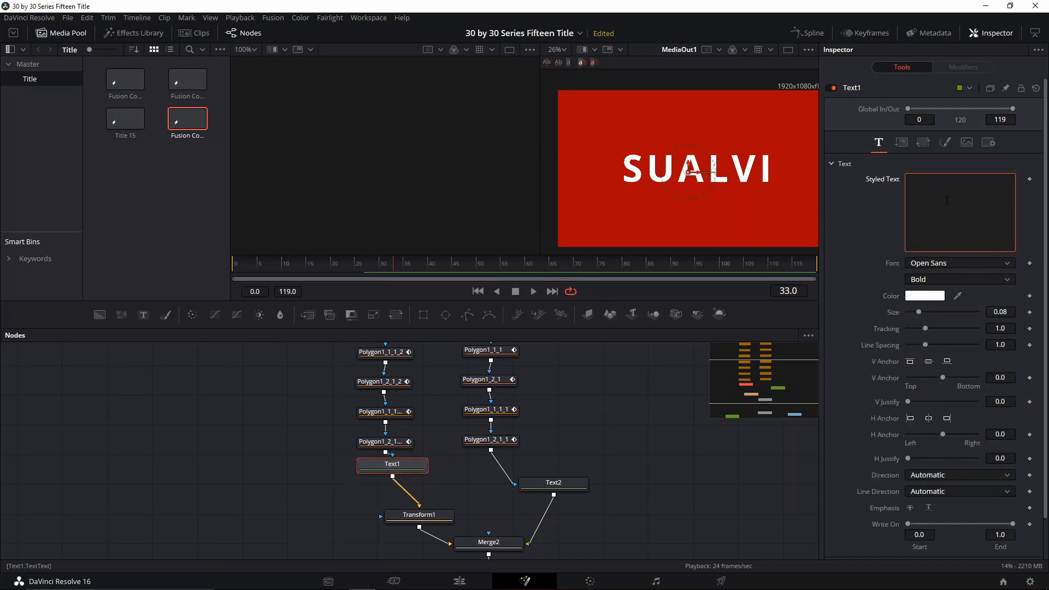
{"action": "type", "text": "SUALVI"}
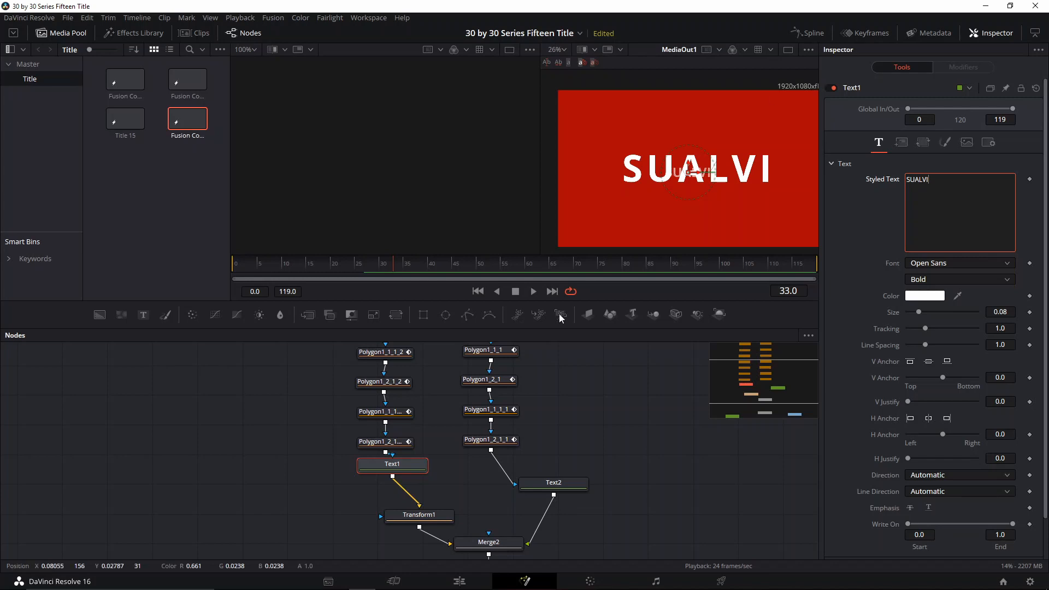
Step: Match Text1 to Text2 by setting its size to 0.2283 and its tracking to 1.0584
{"action": "left_click", "coordinate": [553, 485]}
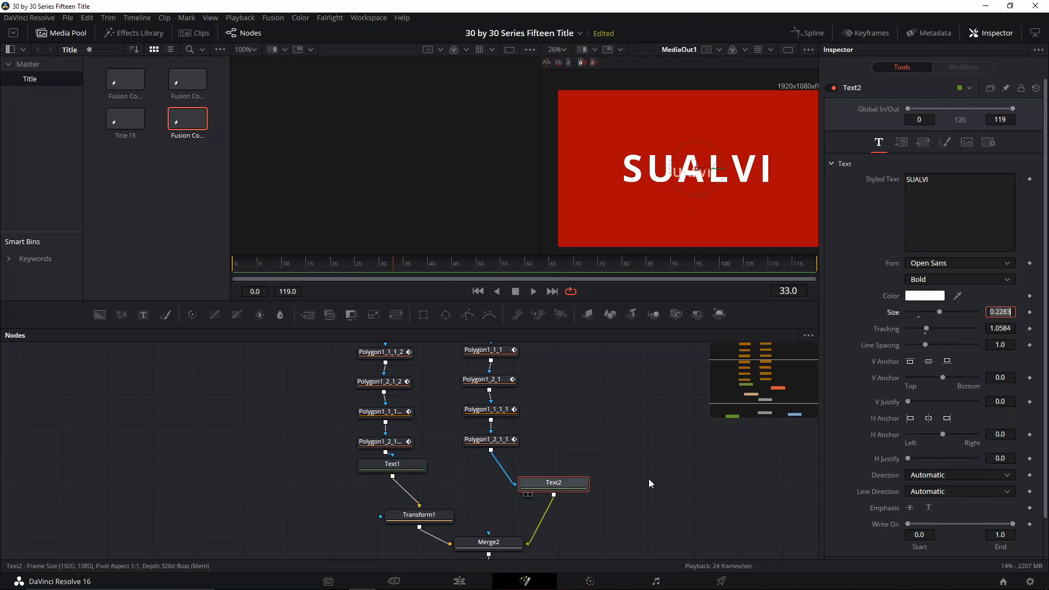
{"action": "left_click", "coordinate": [419, 515]}
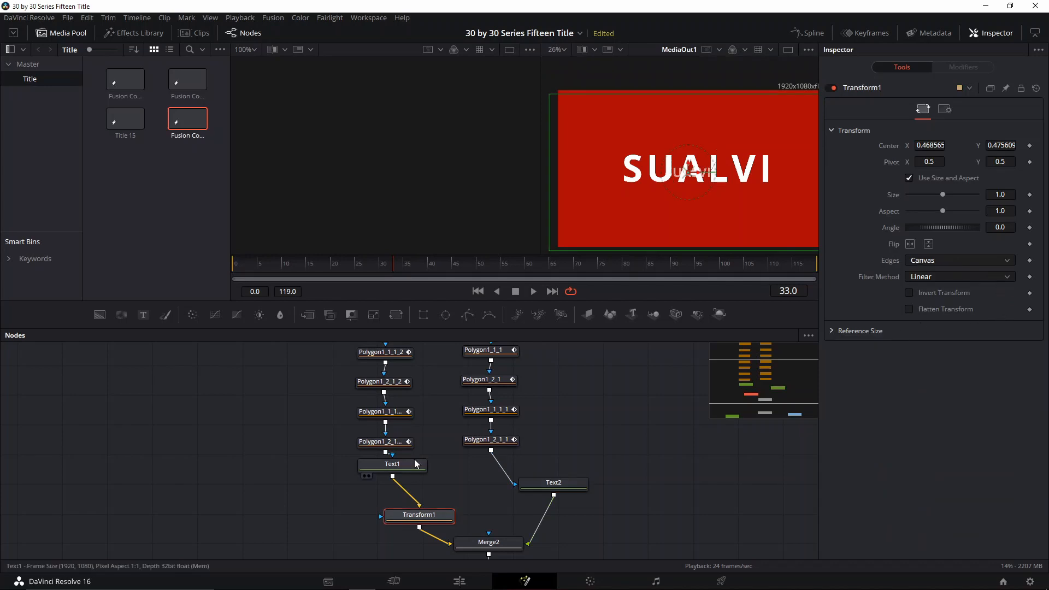
{"action": "left_click", "coordinate": [392, 465]}
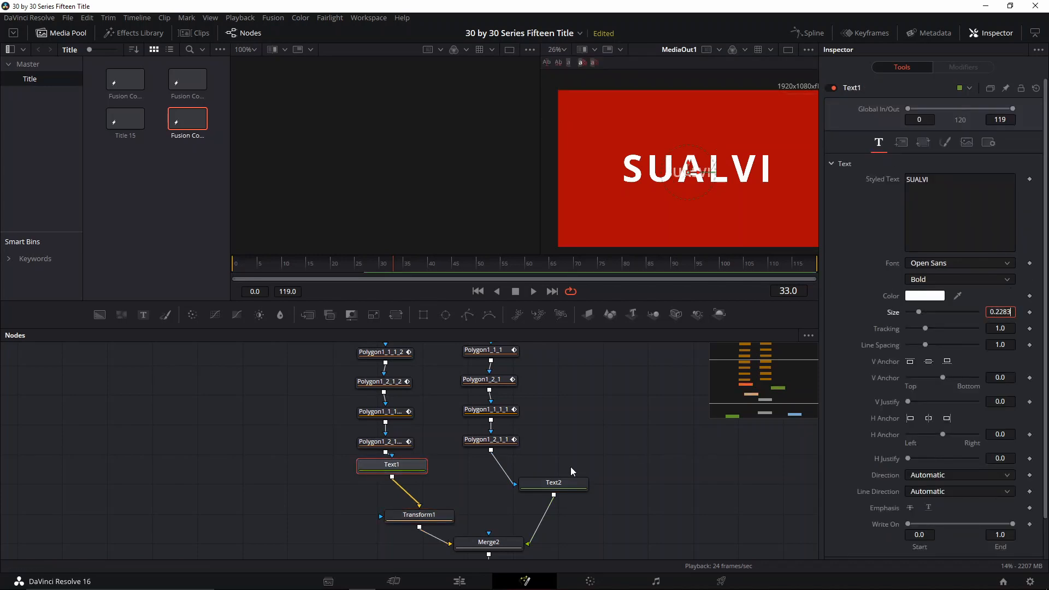
{"action": "left_click", "coordinate": [549, 484]}
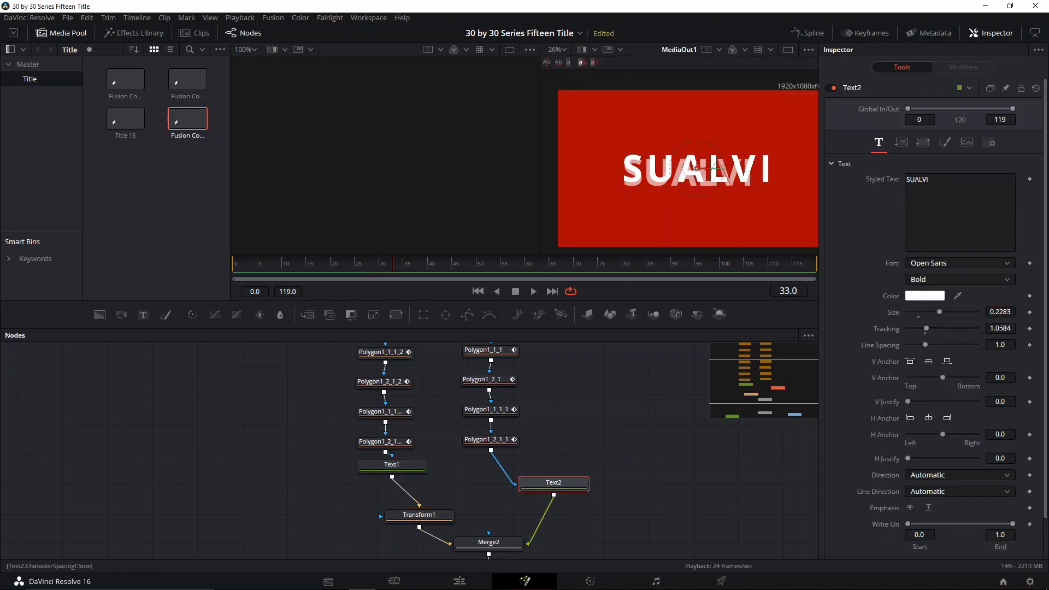
{"action": "left_click", "coordinate": [392, 465]}
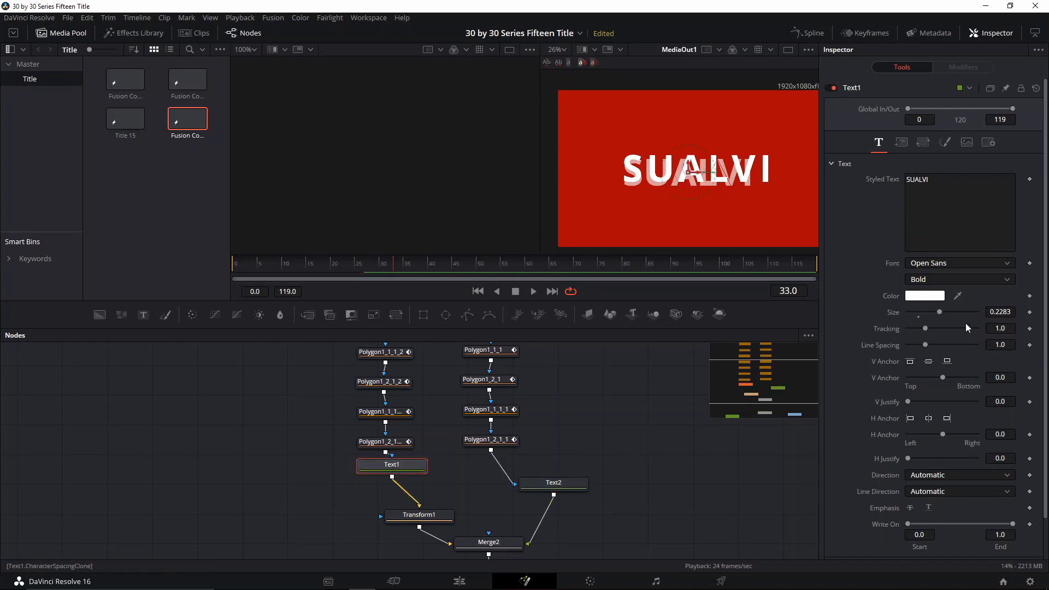
{"action": "double_click", "coordinate": [1000, 329]}
{"action": "type", "text": "1.0584"}
{"action": "key", "text": "Return"}
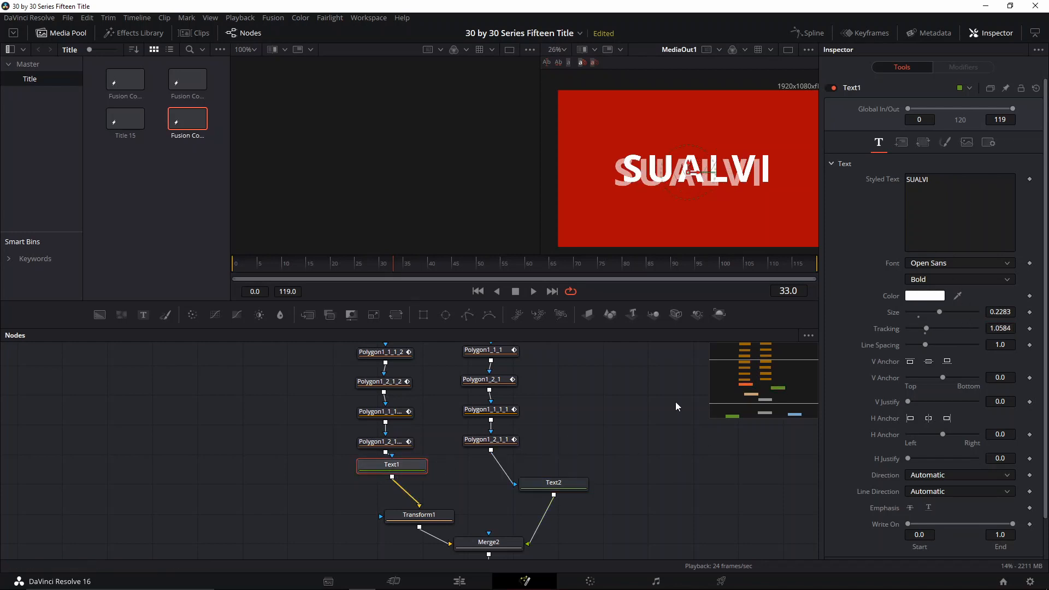
Step: Offset Transform1 slightly down and left of the main text, to a center of about X 0.494, Y 0.490
{"action": "left_click_drag", "start_coordinate": [391, 464], "coordinate": [384, 484]}
{"action": "left_click", "coordinate": [419, 514]}
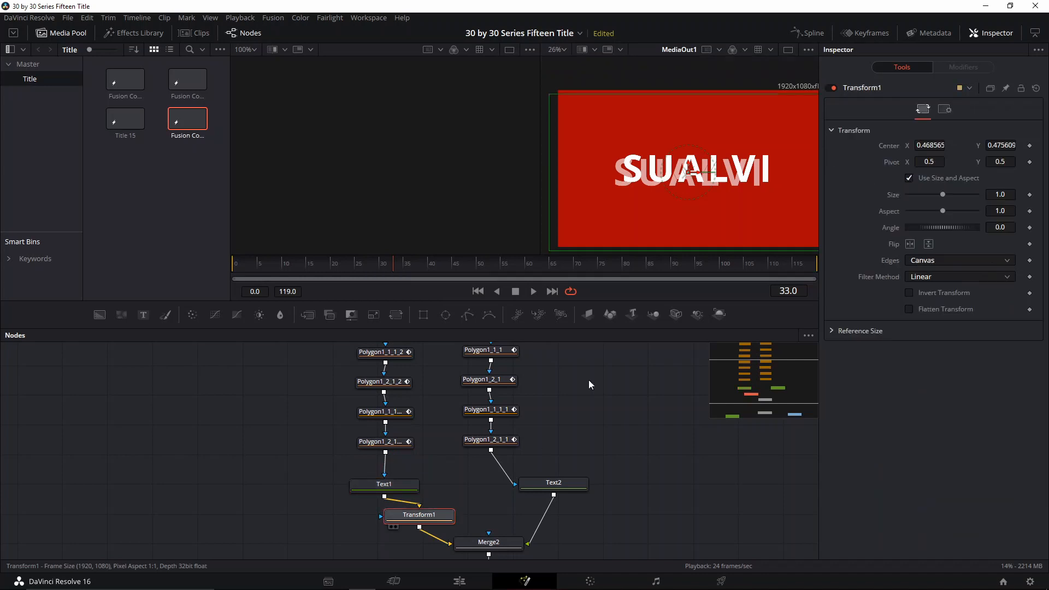
{"action": "left_click_drag", "start_coordinate": [693, 177], "coordinate": [696, 161]}
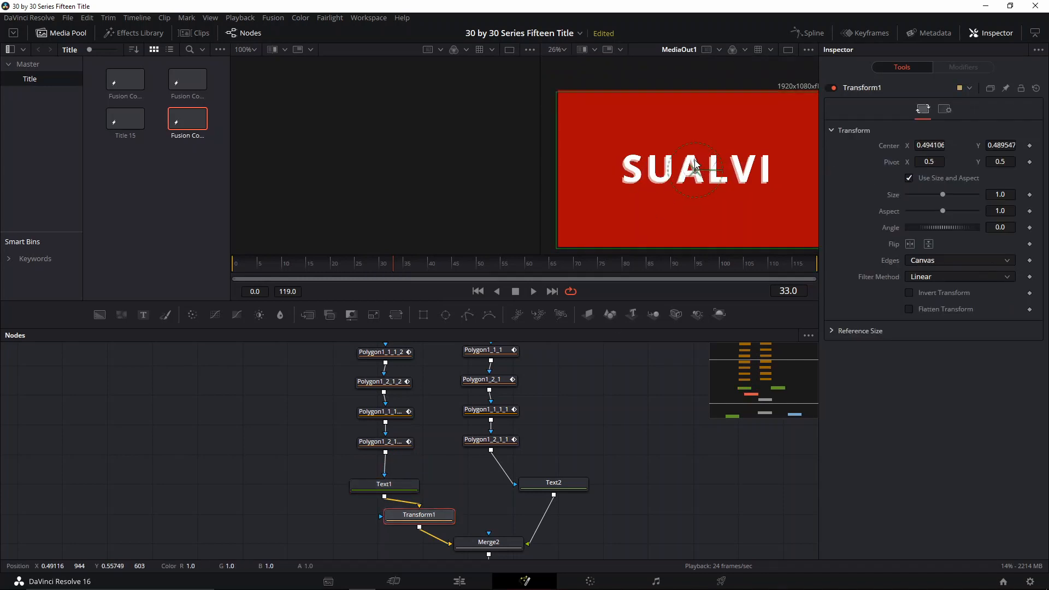
{"action": "scroll", "coordinate": [645, 182], "scroll_direction": "up", "scroll_amount": 3}
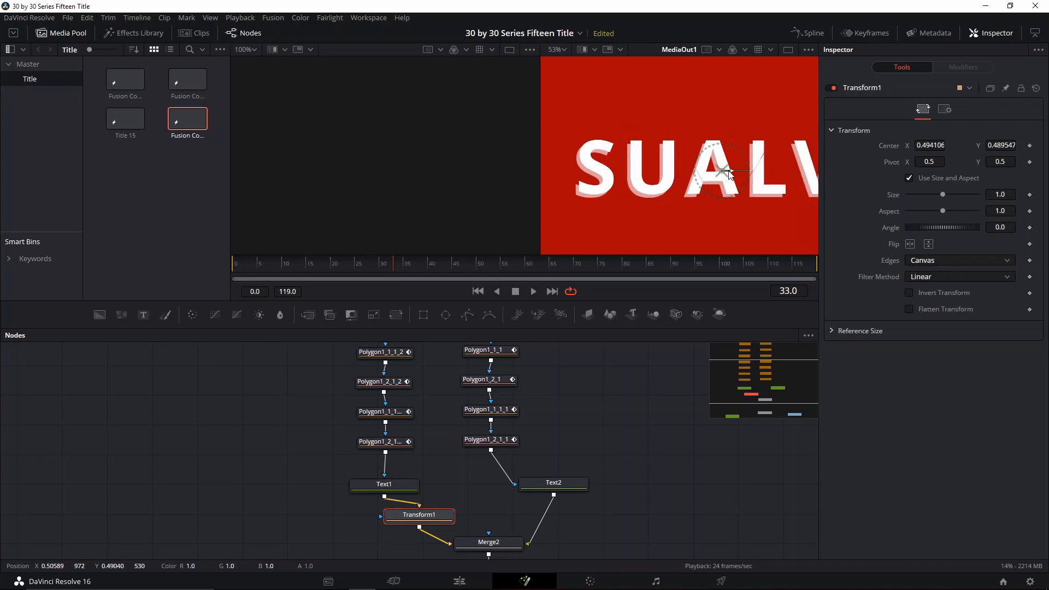
{"action": "scroll", "coordinate": [697, 185], "scroll_direction": "down", "scroll_amount": 3}
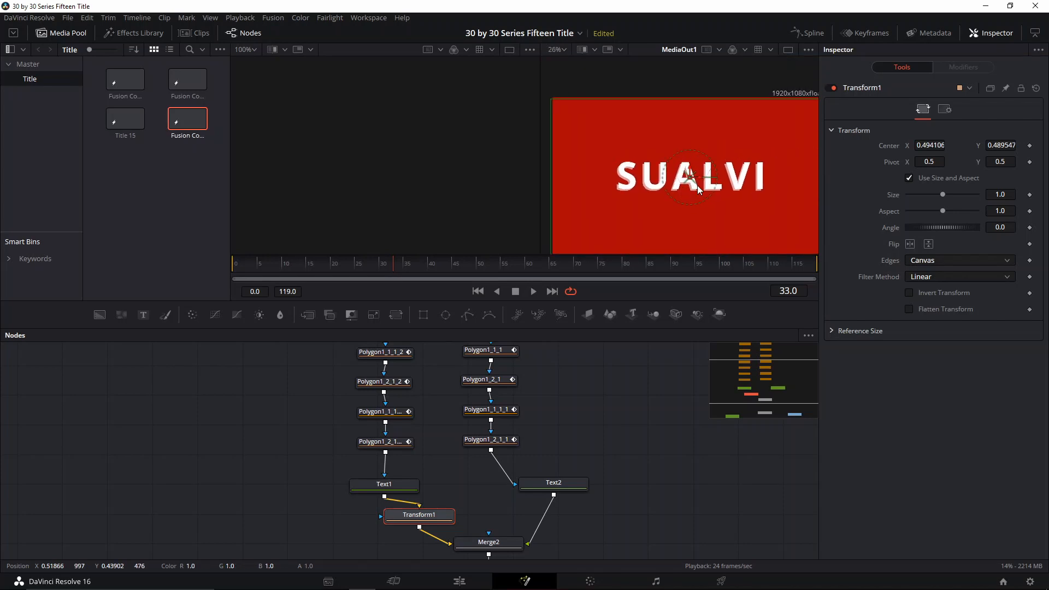
Step: Play back the reveal of both text layers from the early frames
{"action": "left_click", "coordinate": [268, 270]}
{"action": "key", "text": "space"}
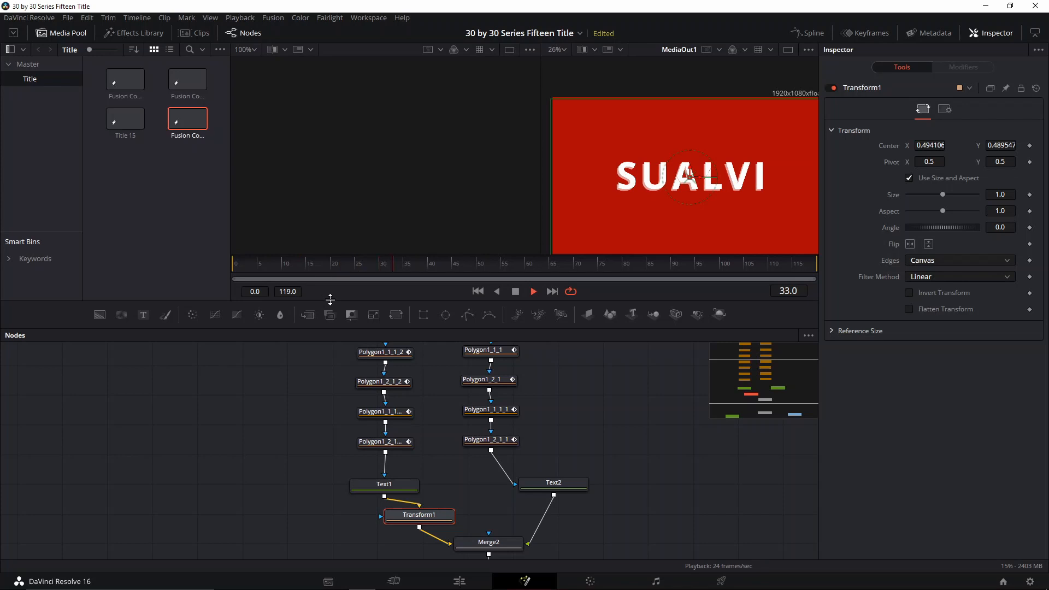
{"action": "left_click", "coordinate": [276, 263]}
{"action": "key", "text": "space"}
{"action": "left_click_drag", "start_coordinate": [630, 428], "coordinate": [563, 358]}
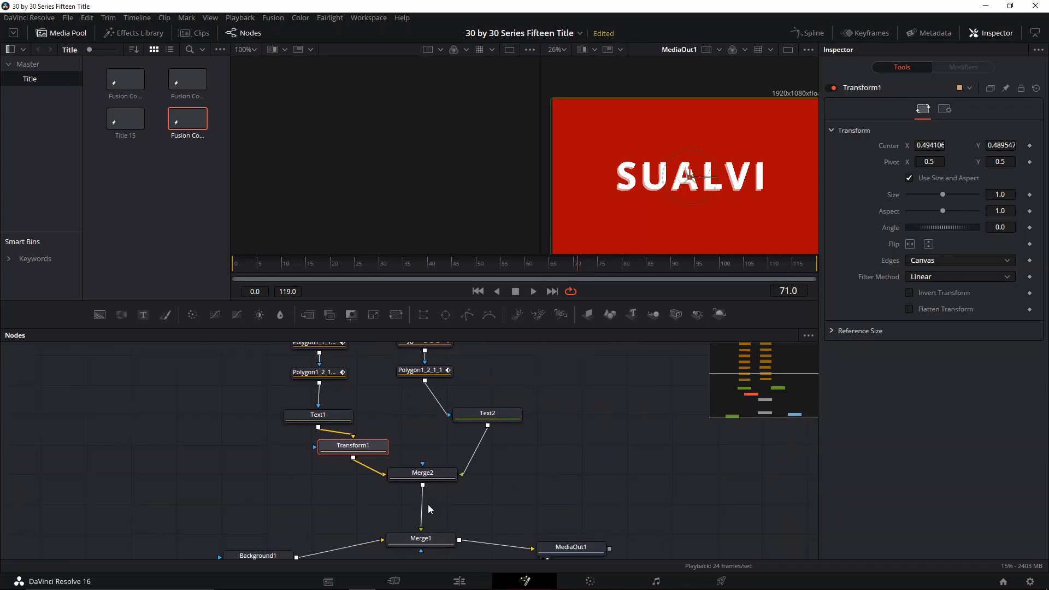
{"action": "mouse_move", "coordinate": [434, 481]}
{"action": "left_mouse_down"}
{"action": "mouse_move", "coordinate": [457, 465]}
{"action": "mouse_move", "coordinate": [444, 485]}
{"action": "left_mouse_up"}
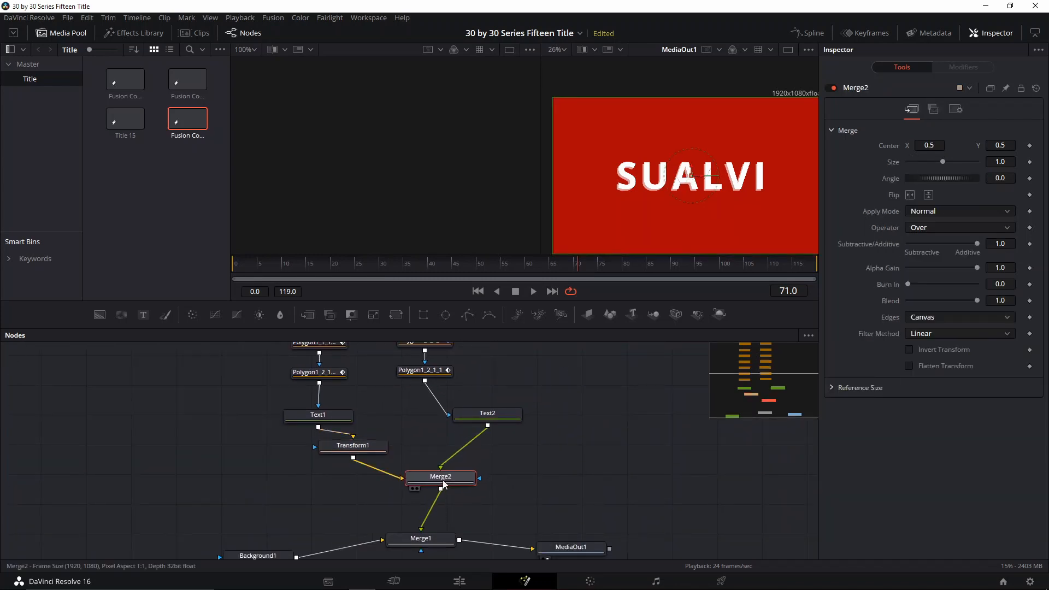
{"action": "left_click", "coordinate": [468, 315]}
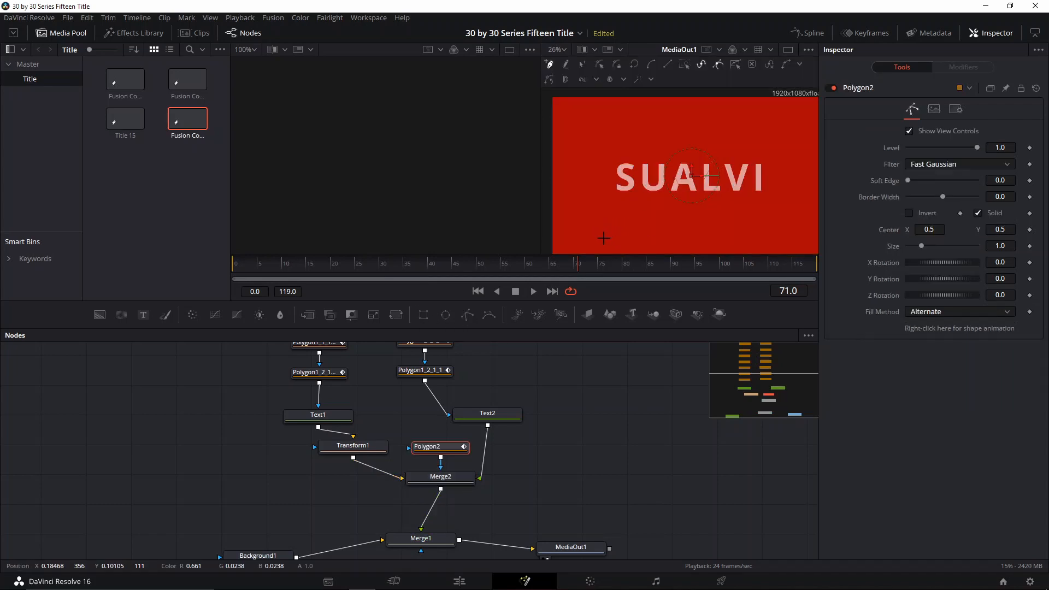
{"action": "left_click_drag", "start_coordinate": [441, 448], "coordinate": [535, 488]}
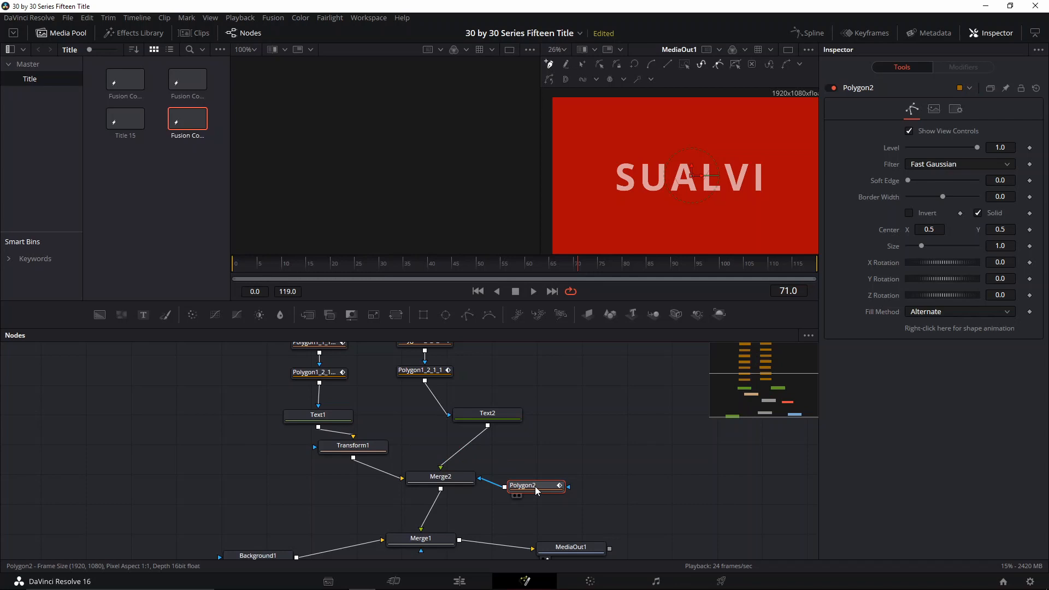
{"action": "key", "text": "ctrl+z"}
{"action": "key", "text": "ctrl+z"}
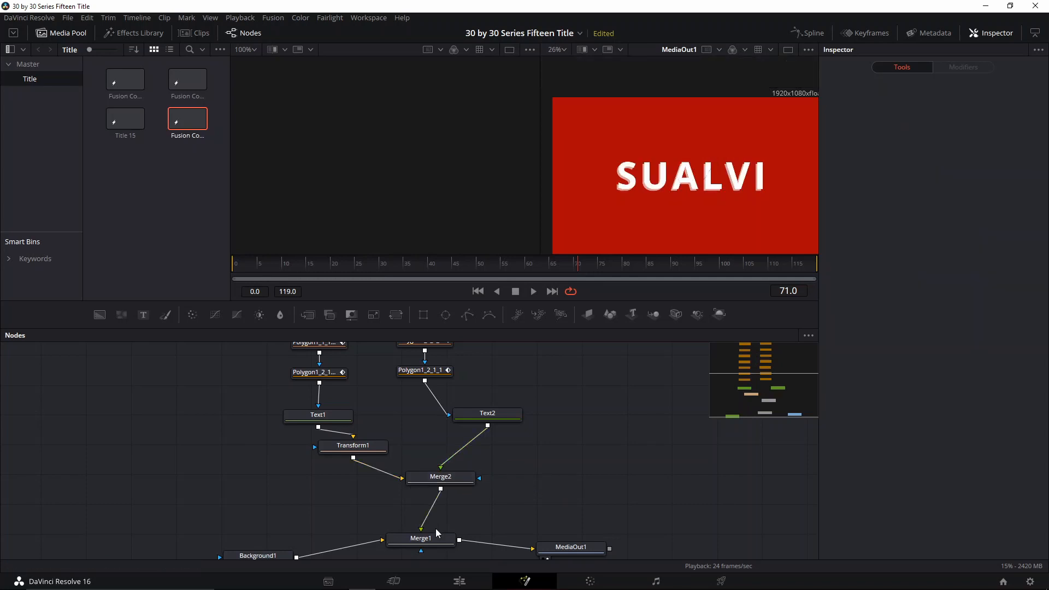
Step: Add a Polygon mask to Merge1 and draw a closed triangle around the SUALVI text
{"action": "left_click", "coordinate": [441, 480]}
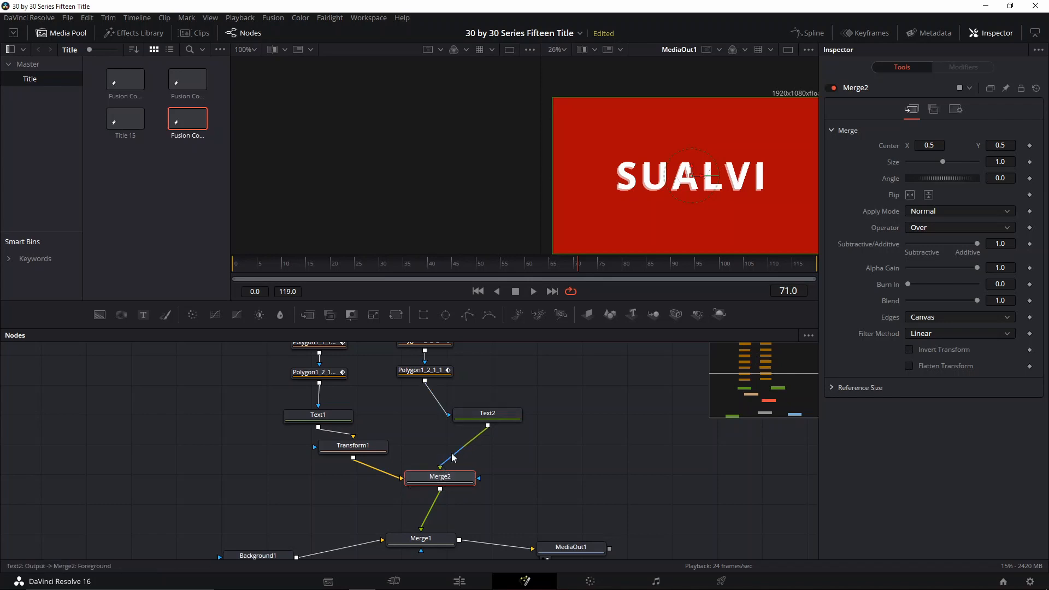
{"action": "scroll", "coordinate": [515, 487], "scroll_direction": "down", "scroll_amount": 3}
{"action": "left_click", "coordinate": [440, 487]}
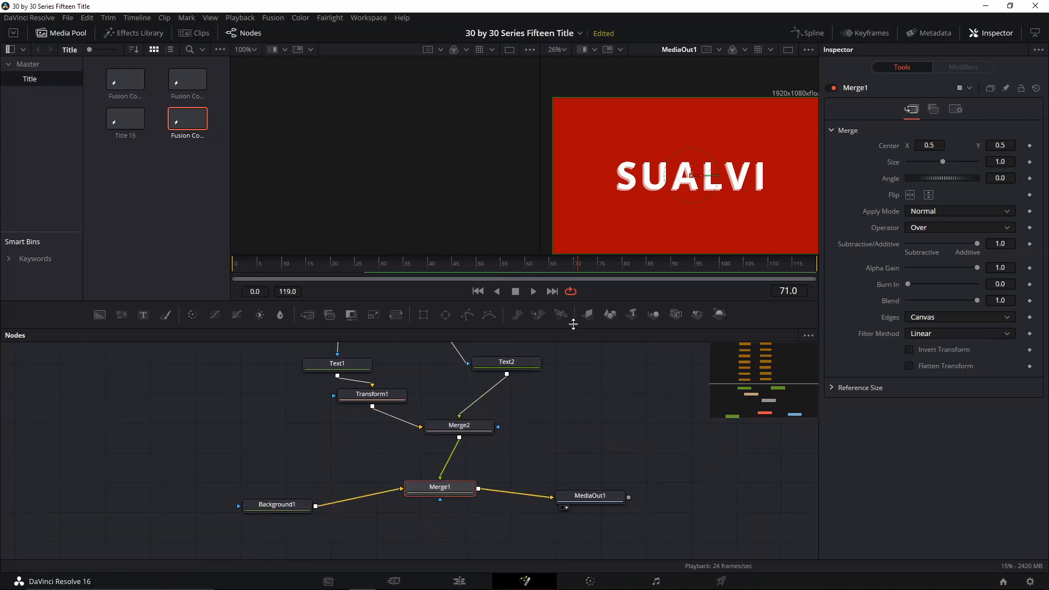
{"action": "left_click", "coordinate": [468, 315]}
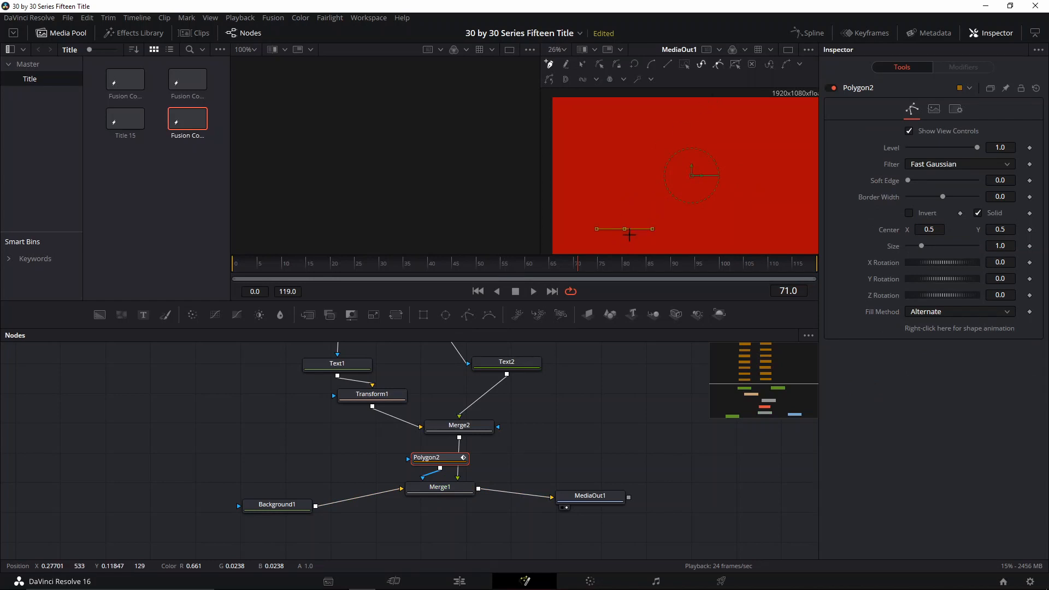
{"action": "left_click_drag", "start_coordinate": [624, 229], "coordinate": [578, 226]}
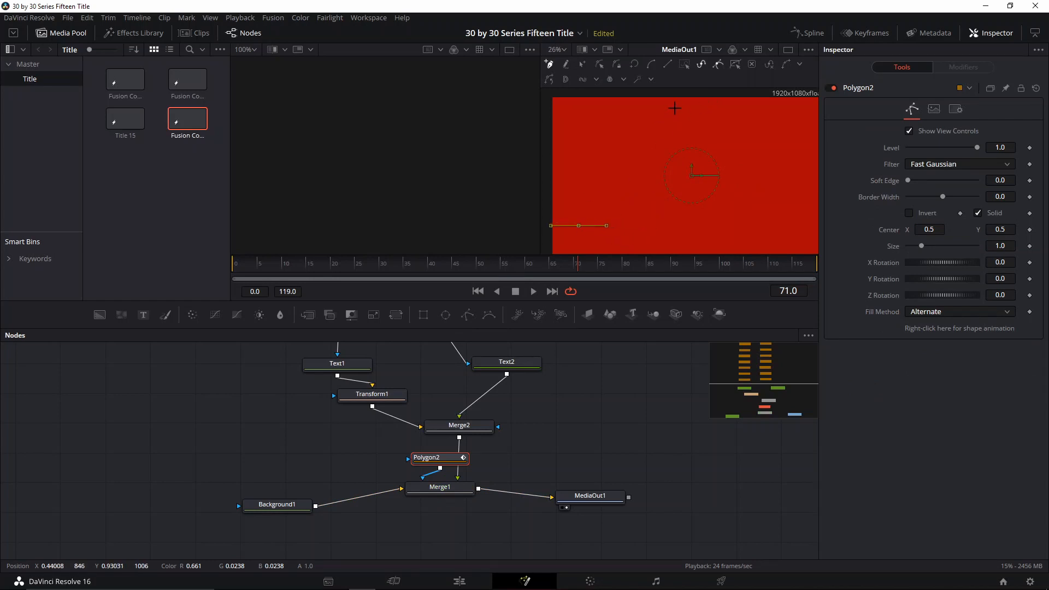
{"action": "left_click", "coordinate": [674, 108]}
{"action": "left_click", "coordinate": [796, 230]}
{"action": "left_click", "coordinate": [579, 226]}
{"action": "left_click_drag", "start_coordinate": [579, 226], "coordinate": [575, 226]}
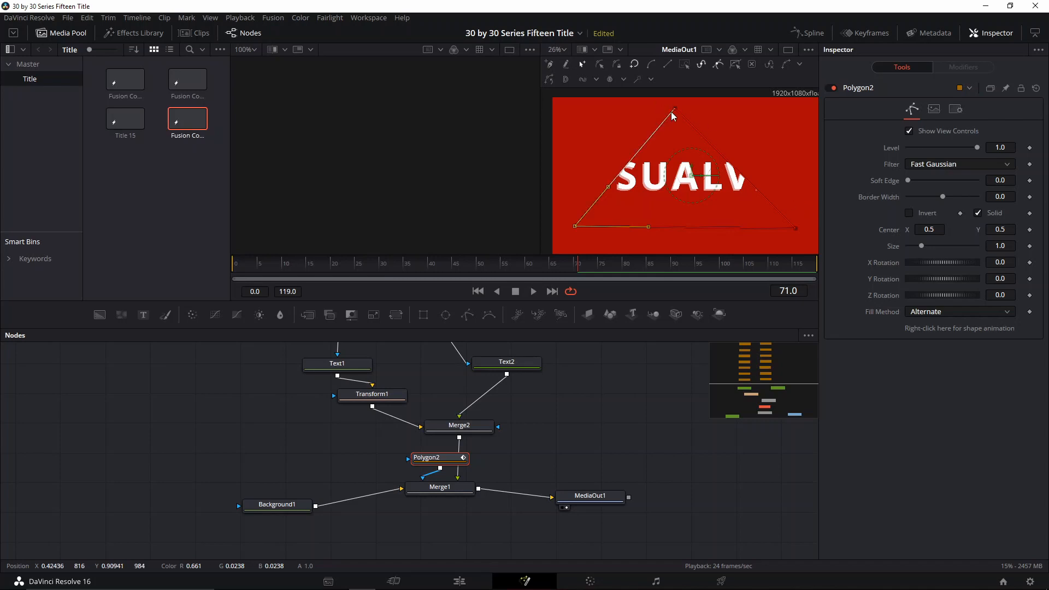
Step: Widen the triangle's corners until it encloses the whole SUALVI text, and place the Polygon2 node to the left of Merge1
{"action": "left_click_drag", "start_coordinate": [674, 108], "coordinate": [693, 81]}
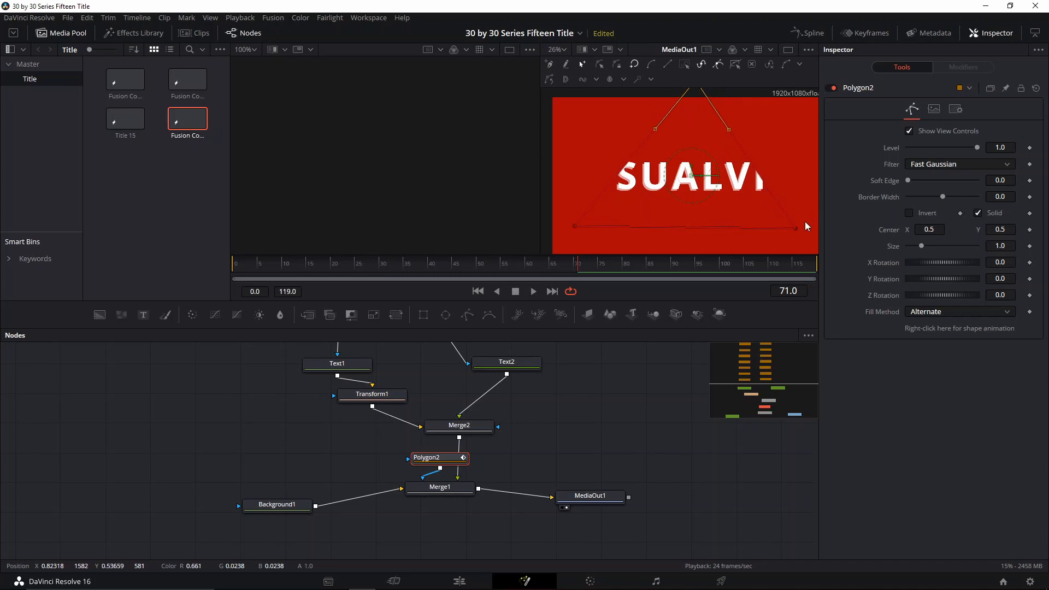
{"action": "left_click_drag", "start_coordinate": [796, 228], "coordinate": [730, 237]}
{"action": "left_click_drag", "start_coordinate": [594, 243], "coordinate": [579, 235]}
{"action": "left_click_drag", "start_coordinate": [675, 221], "coordinate": [602, 224]}
{"action": "left_click", "coordinate": [755, 243]}
{"action": "left_click_drag", "start_coordinate": [756, 243], "coordinate": [779, 235]}
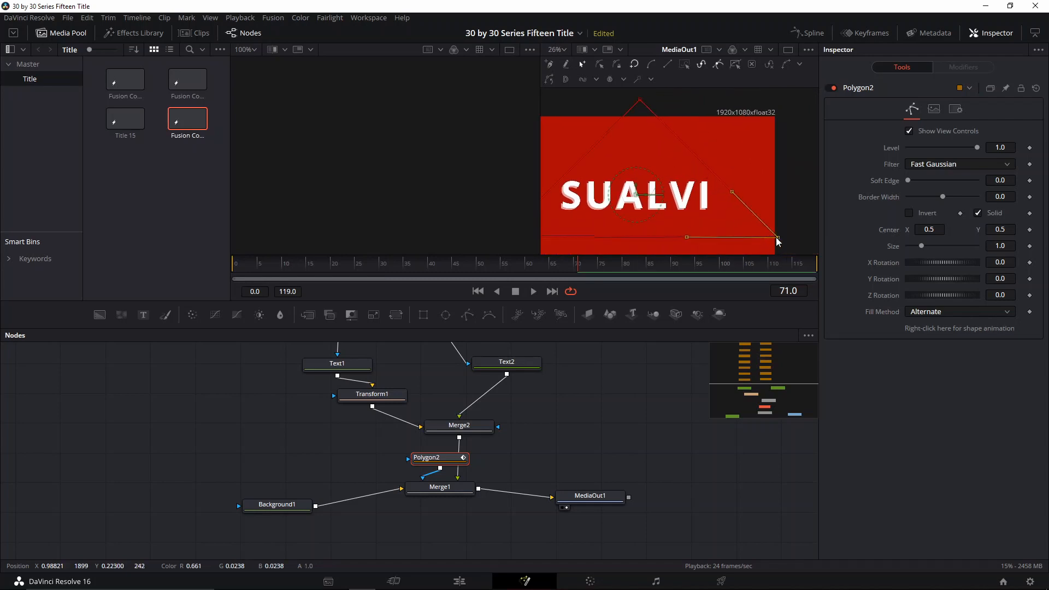
{"action": "left_click_drag", "start_coordinate": [679, 225], "coordinate": [727, 188]}
{"action": "left_click_drag", "start_coordinate": [552, 200], "coordinate": [550, 201]}
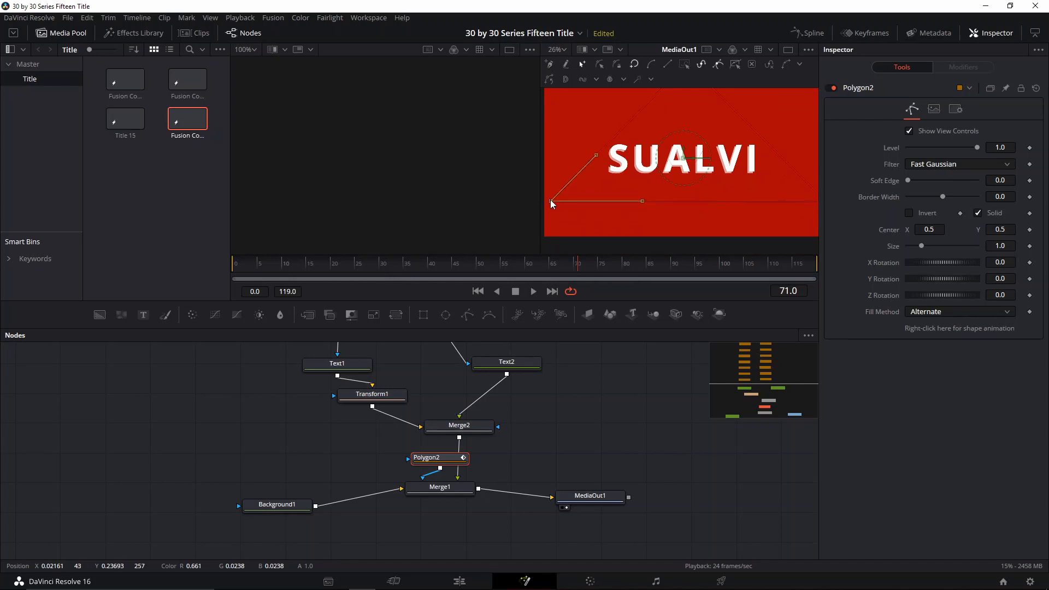
{"action": "left_click_drag", "start_coordinate": [569, 266], "coordinate": [578, 268]}
{"action": "left_click_drag", "start_coordinate": [436, 467], "coordinate": [330, 466]}
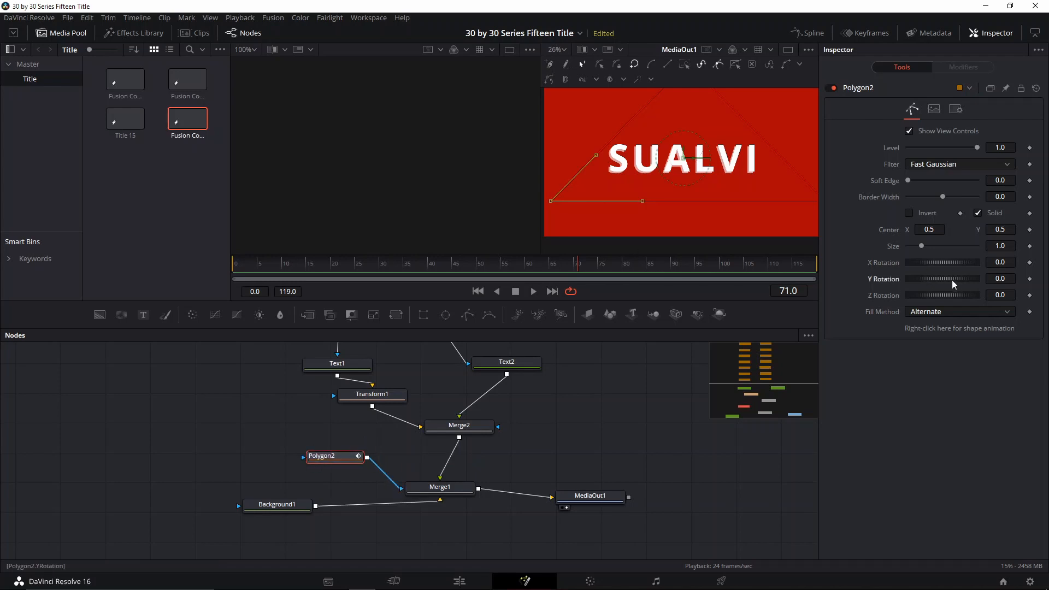
{"action": "mouse_move", "coordinate": [952, 280]}
{"action": "left_mouse_down"}
{"action": "mouse_move", "coordinate": [932, 283]}
{"action": "mouse_move", "coordinate": [950, 280]}
{"action": "left_mouse_up"}
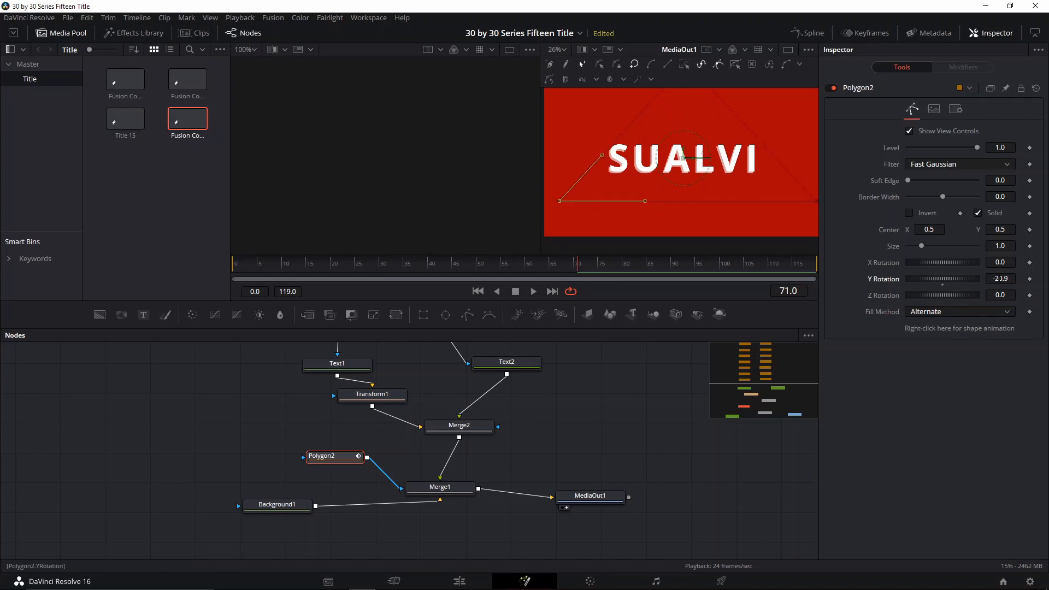
{"action": "left_click", "coordinate": [1000, 279]}
{"action": "key", "text": "Tab"}
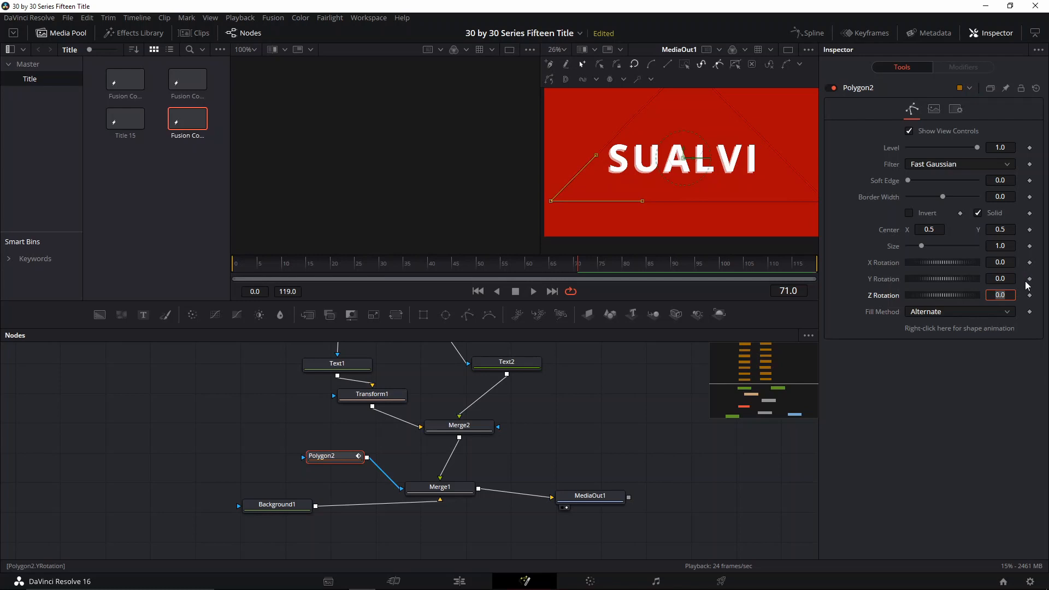
{"action": "key", "text": "Return"}
Step: Keyframe Polygon2's Y Rotation at 0 on frame 71, -114.8 on frame 77 and -78.3 on frame 81
{"action": "left_click", "coordinate": [1028, 279]}
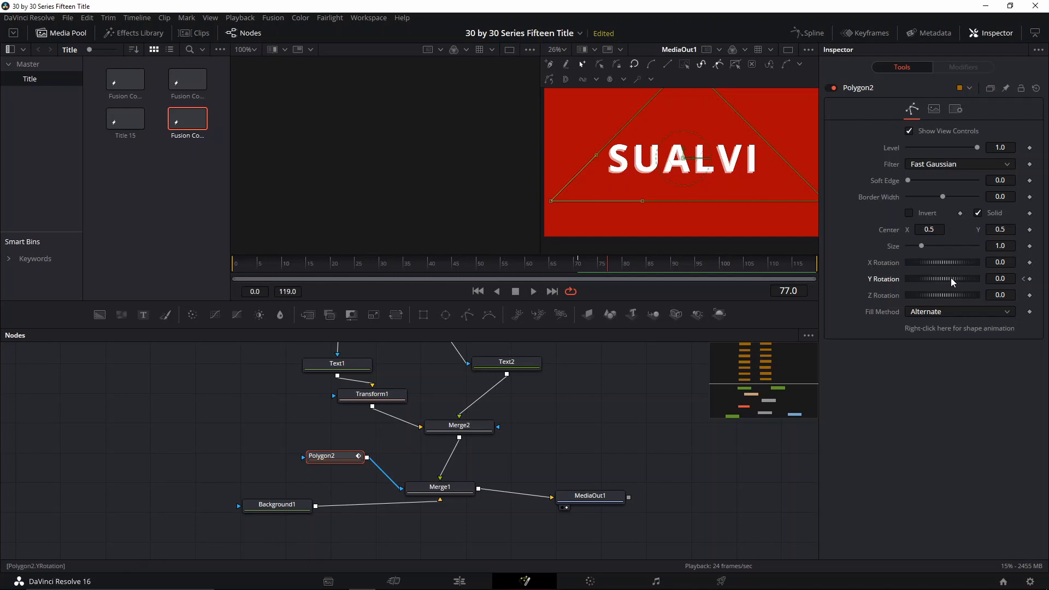
{"action": "left_click_drag", "start_coordinate": [951, 277], "coordinate": [927, 282]}
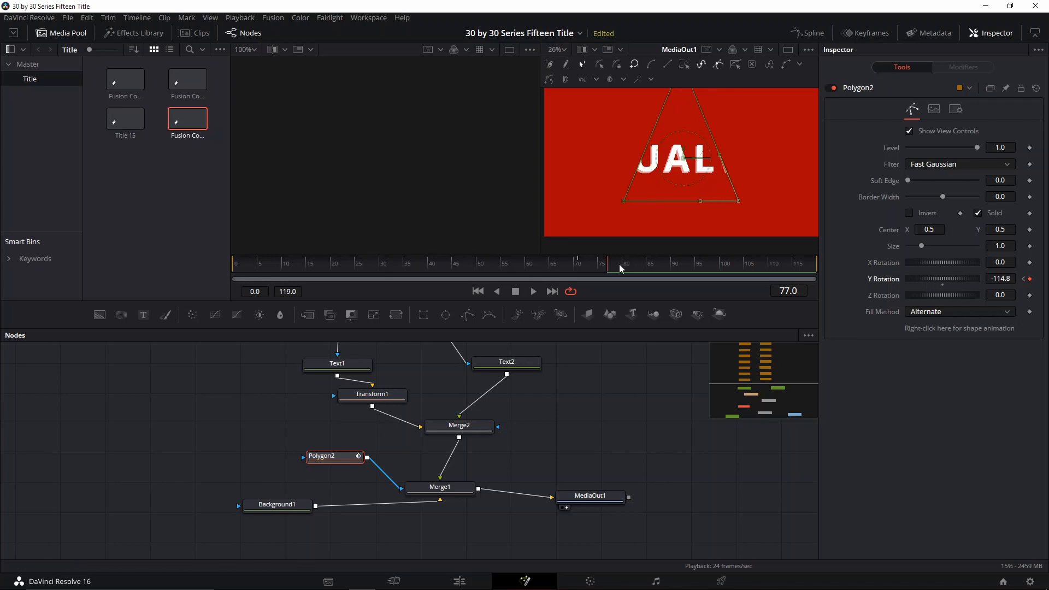
{"action": "left_click_drag", "start_coordinate": [619, 264], "coordinate": [631, 269]}
{"action": "left_click_drag", "start_coordinate": [923, 277], "coordinate": [925, 279]}
{"action": "left_click_drag", "start_coordinate": [930, 281], "coordinate": [931, 280]}
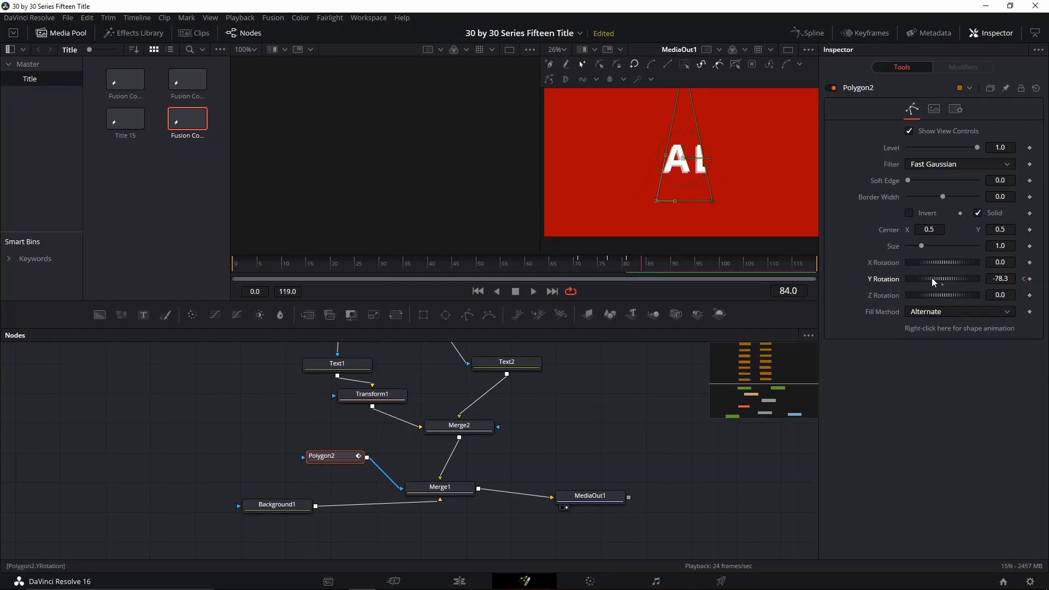
Step: Keyframe Polygon2's Y Rotation at -112.2 on frame 84 and -90 on frame 87
{"action": "left_click_drag", "start_coordinate": [942, 286], "coordinate": [874, 285]}
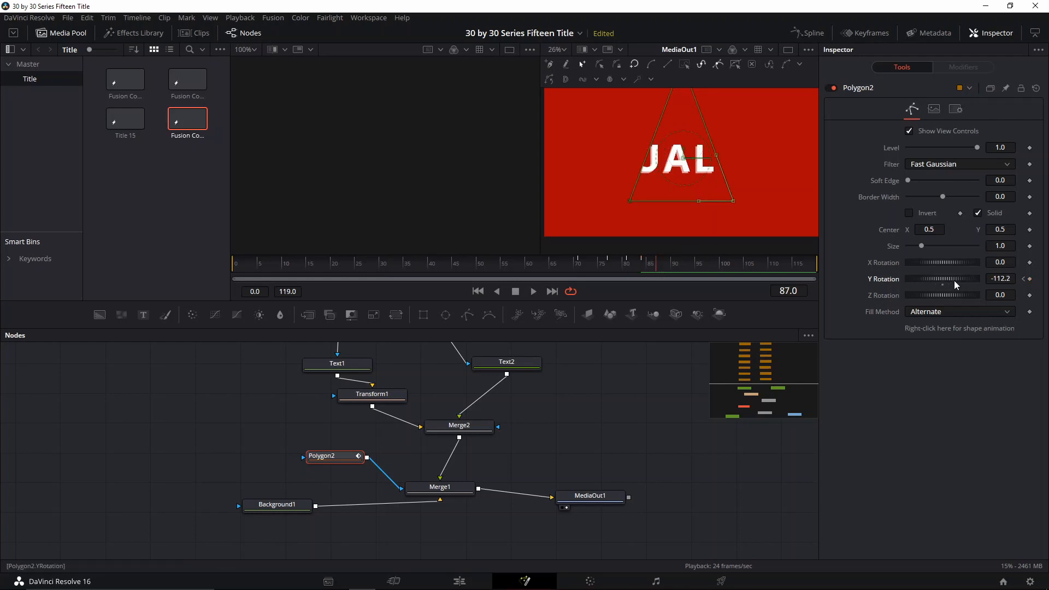
{"action": "left_click", "coordinate": [1006, 279]}
{"action": "type", "text": "-90"}
{"action": "key", "text": "Tab"}
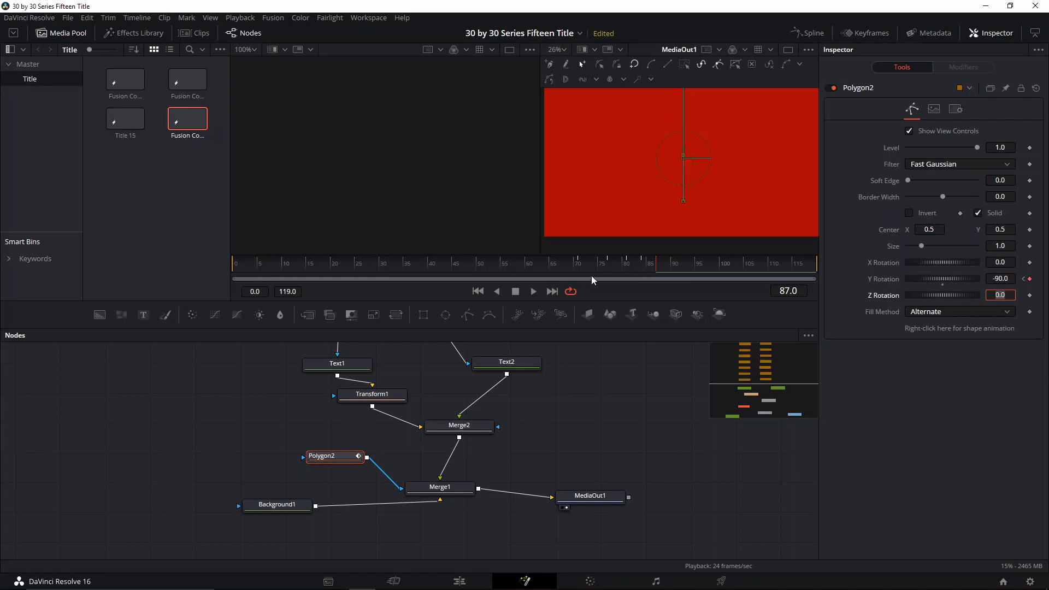
Step: Check the Y Rotation keyframes and bring the one at frame 84 closer to -90
{"action": "left_click", "coordinate": [628, 268]}
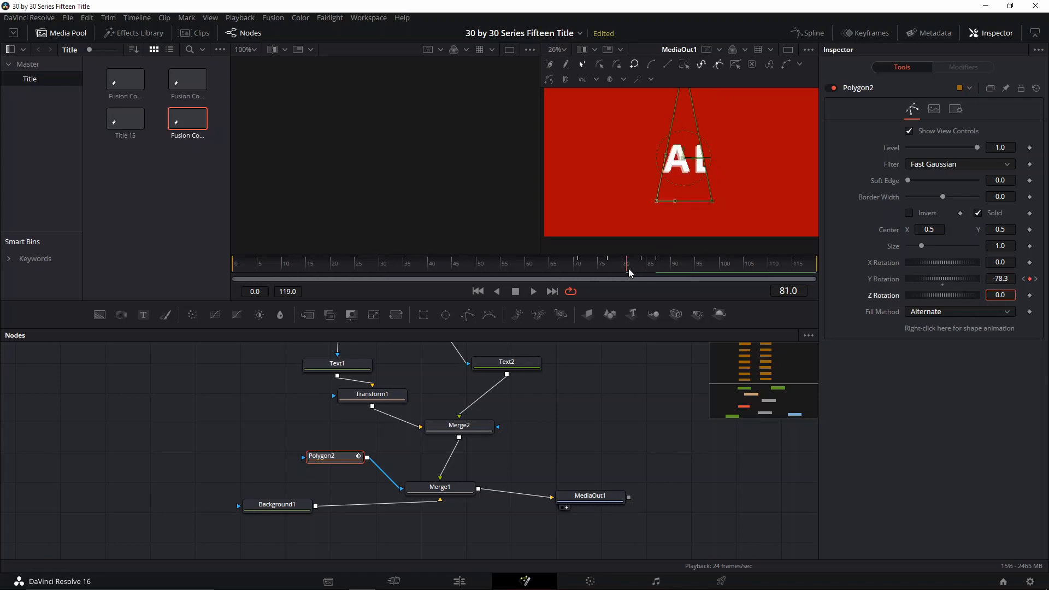
{"action": "left_click", "coordinate": [607, 267]}
{"action": "left_click", "coordinate": [613, 269]}
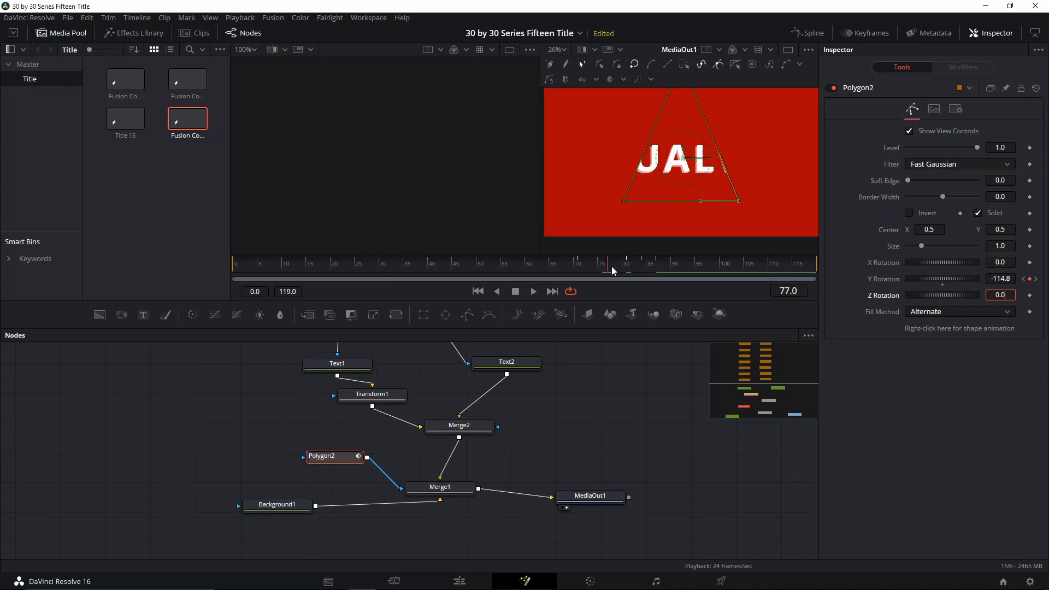
{"action": "left_click", "coordinate": [643, 272]}
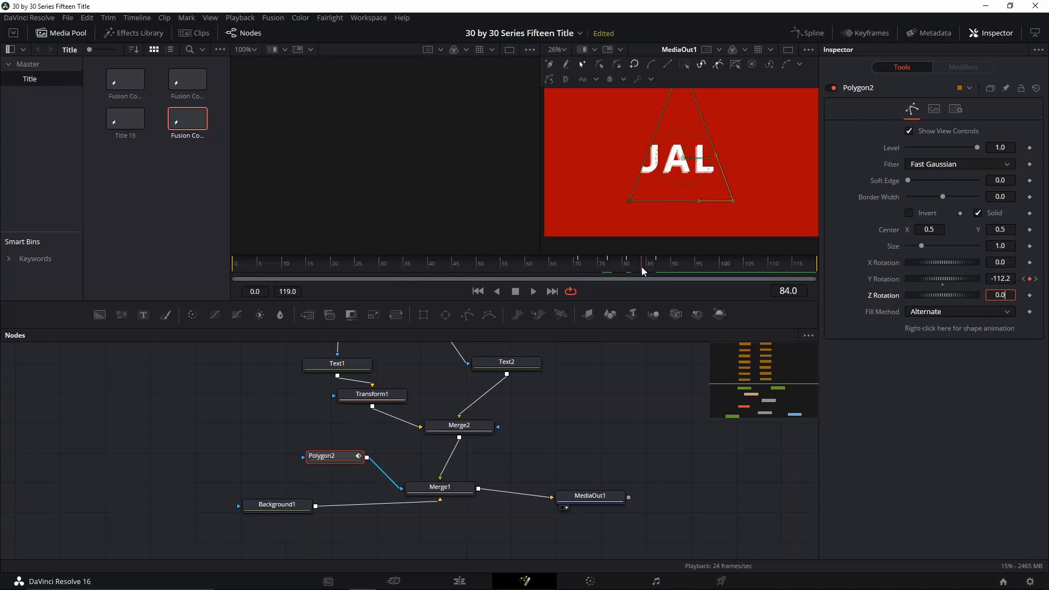
{"action": "left_click_drag", "start_coordinate": [948, 283], "coordinate": [947, 283]}
{"action": "left_click", "coordinate": [573, 266]}
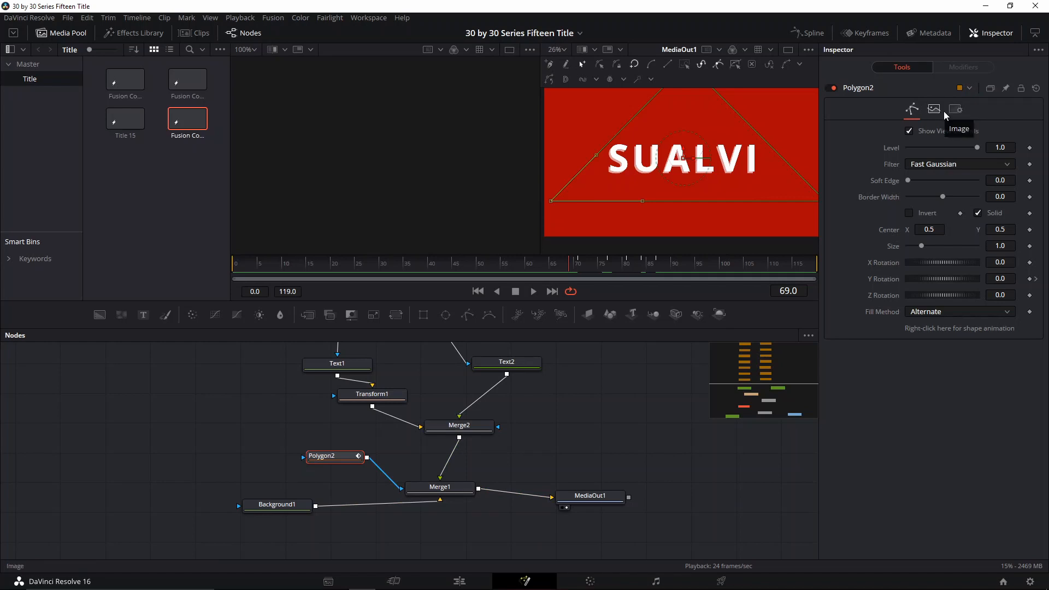
Step: Open the Spline editor, limit it to the selected Polygon2 tool and expand its animated channels
{"action": "left_click", "coordinate": [811, 32]}
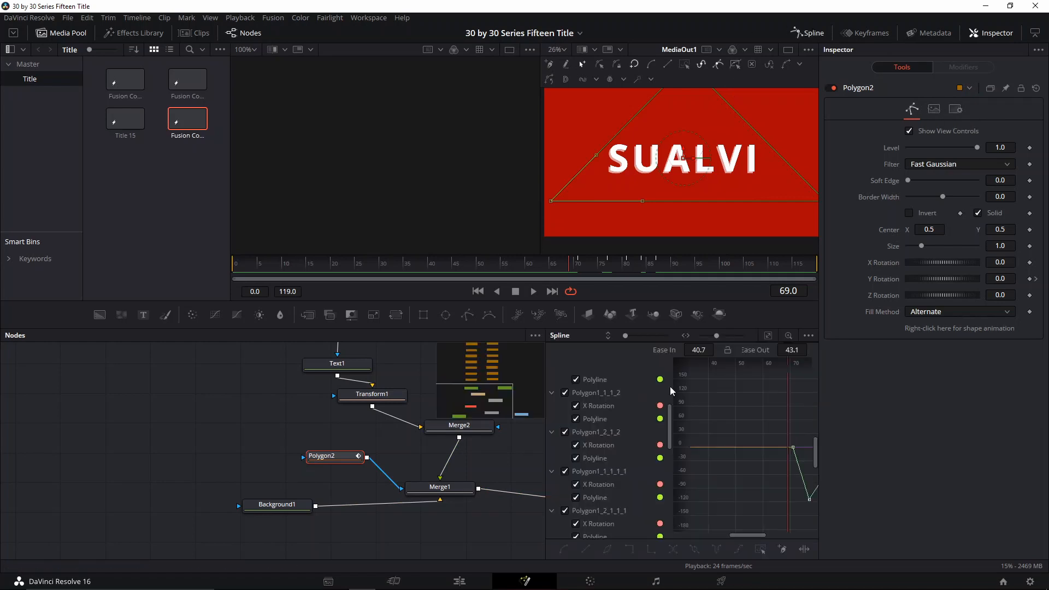
{"action": "scroll", "coordinate": [629, 502], "scroll_direction": "up", "scroll_amount": 5}
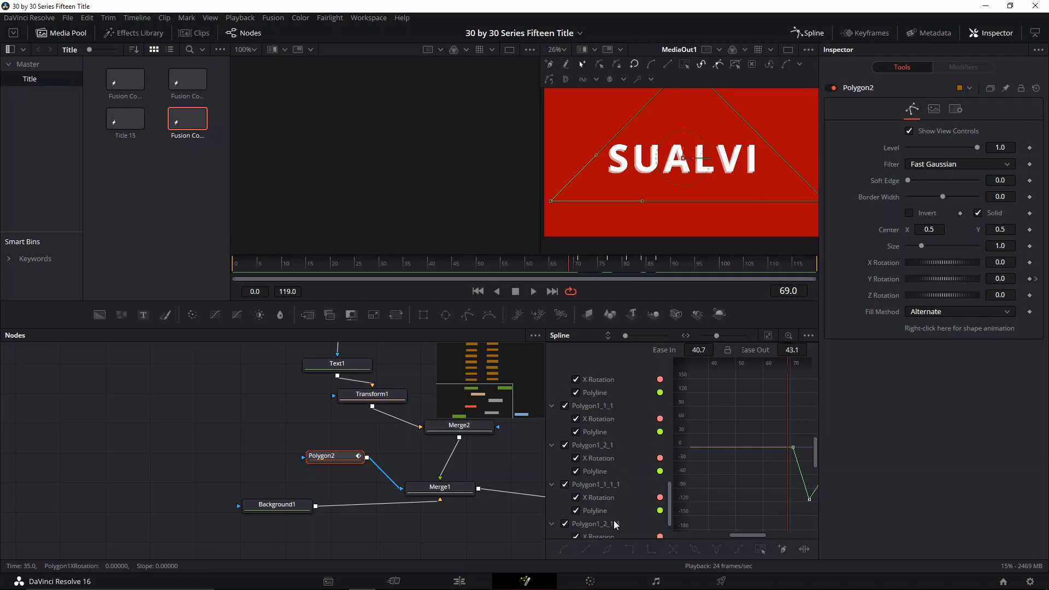
{"action": "left_click", "coordinate": [809, 335]}
{"action": "left_click", "coordinate": [795, 347]}
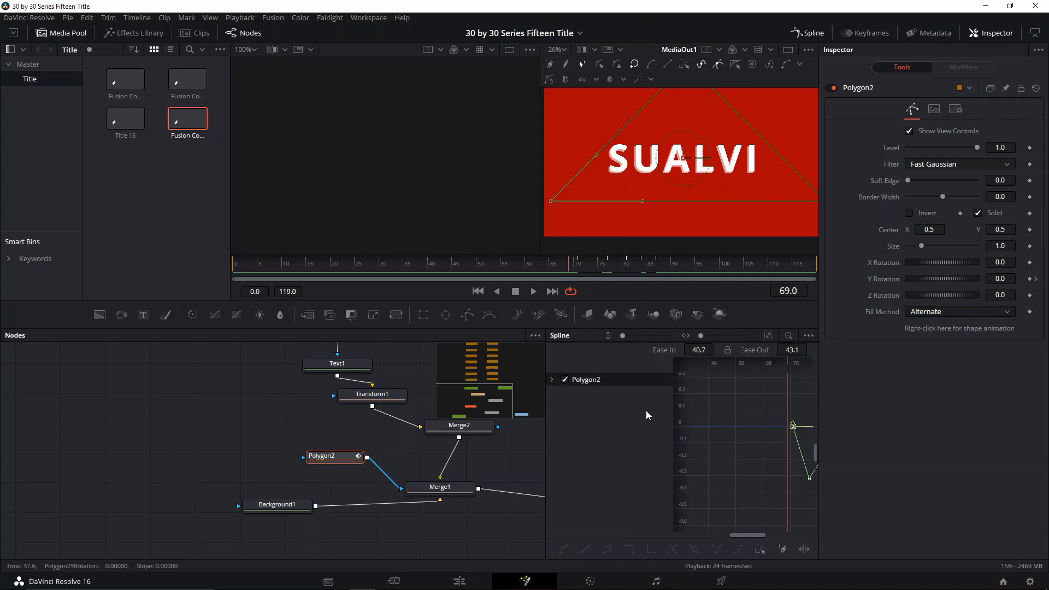
{"action": "left_click", "coordinate": [552, 379]}
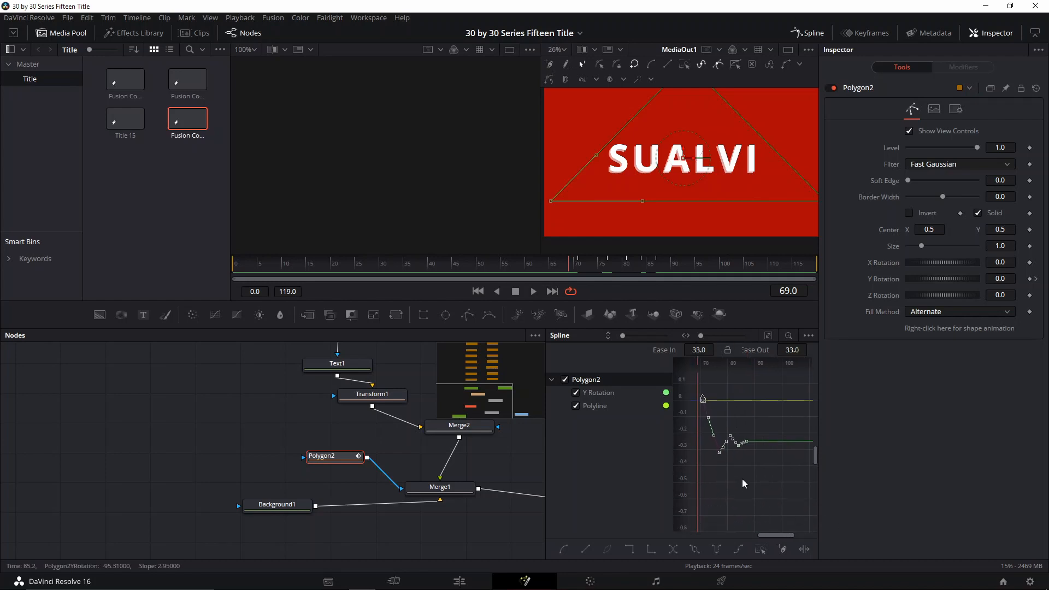
Step: Flatten the keyframe handles of Polygon2's Y Rotation curve for eased motion, and save the project
{"action": "key", "text": "f"}
{"action": "left_click_drag", "start_coordinate": [741, 480], "coordinate": [790, 492]}
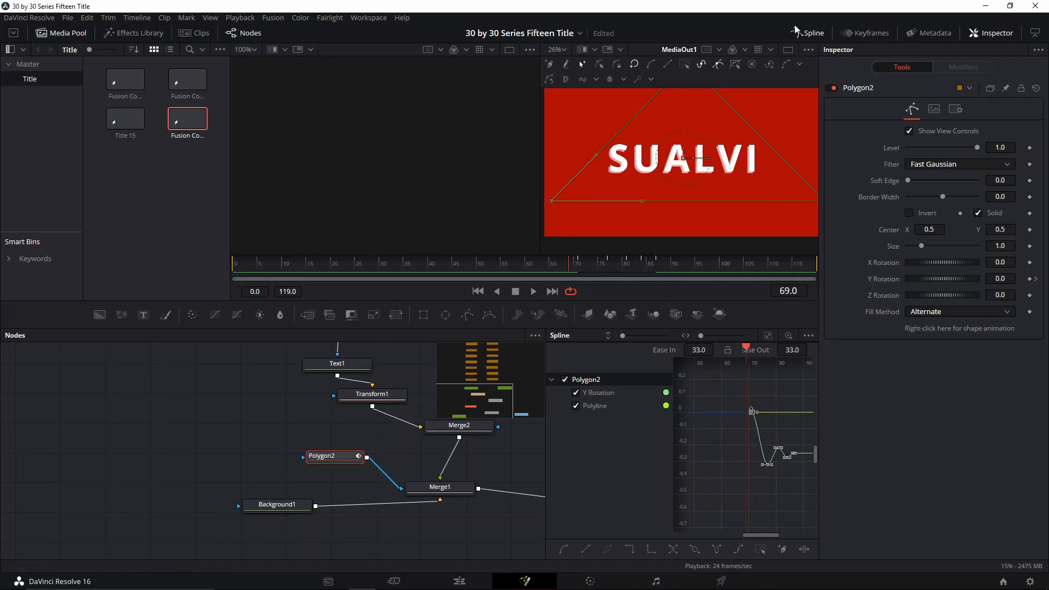
{"action": "left_click", "coordinate": [813, 33]}
{"action": "key", "text": "ctrl+s"}
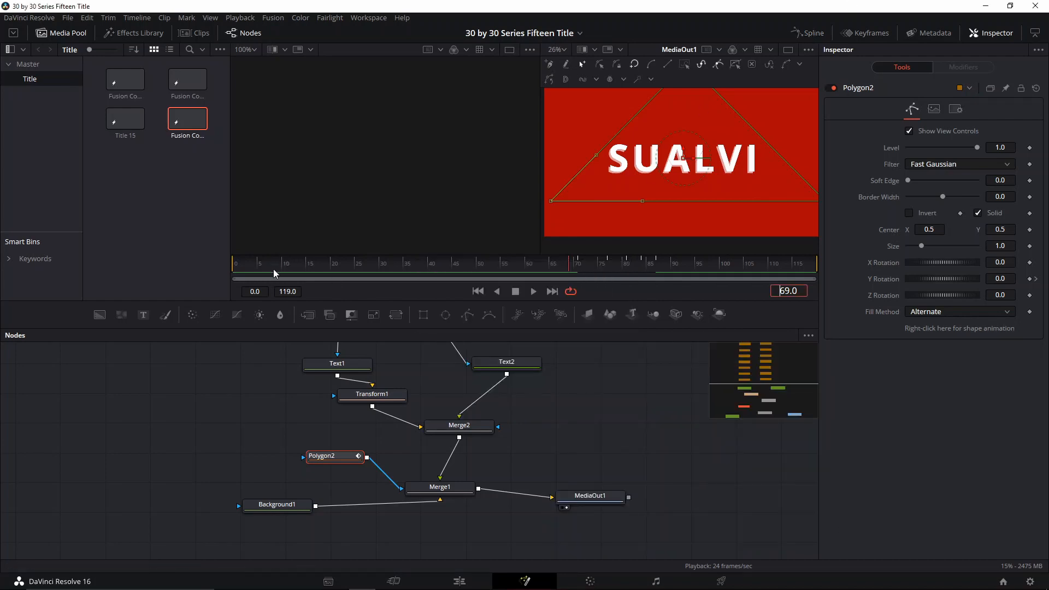
Step: Play back the title from frame 8 through the closing triangle rotation
{"action": "left_click", "coordinate": [276, 265]}
{"action": "left_click", "coordinate": [529, 384]}
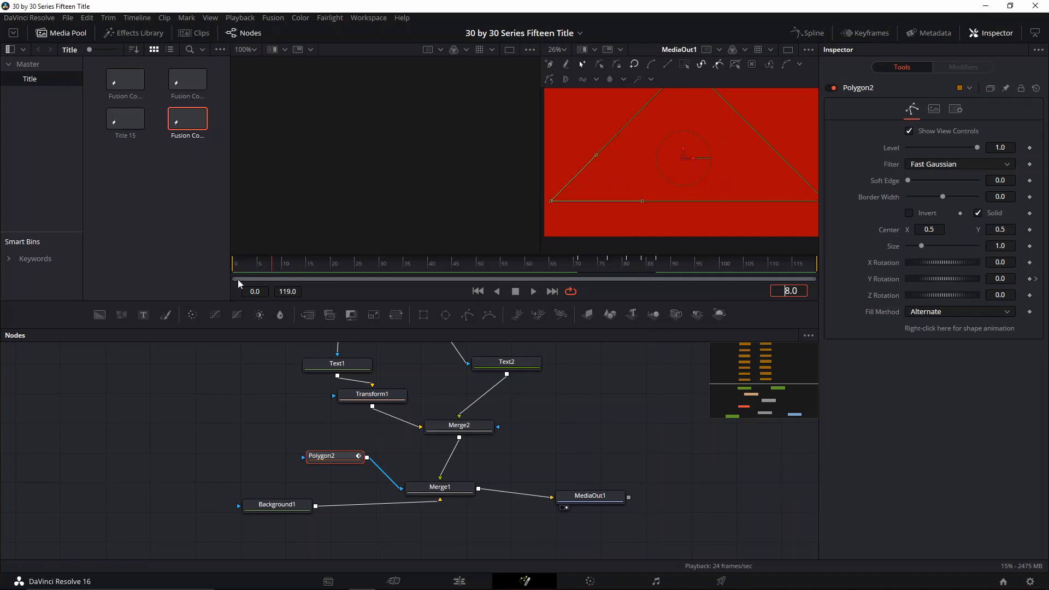
{"action": "key", "text": "space"}
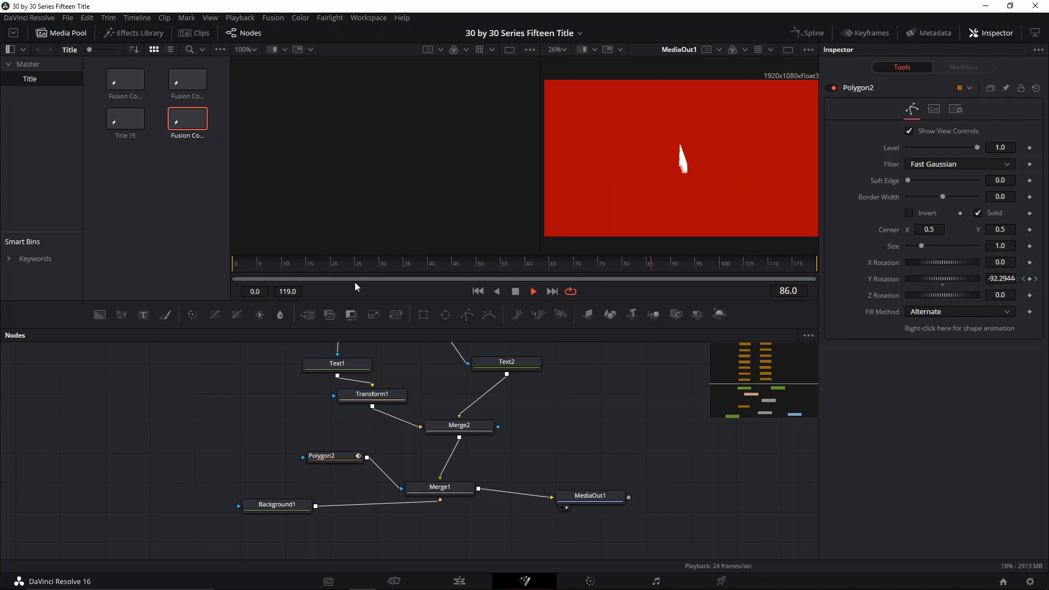
{"action": "key", "text": "space"}
Step: Examine the A and L letters at frame 26 up close for seams between the triangle masks
{"action": "left_click", "coordinate": [323, 270]}
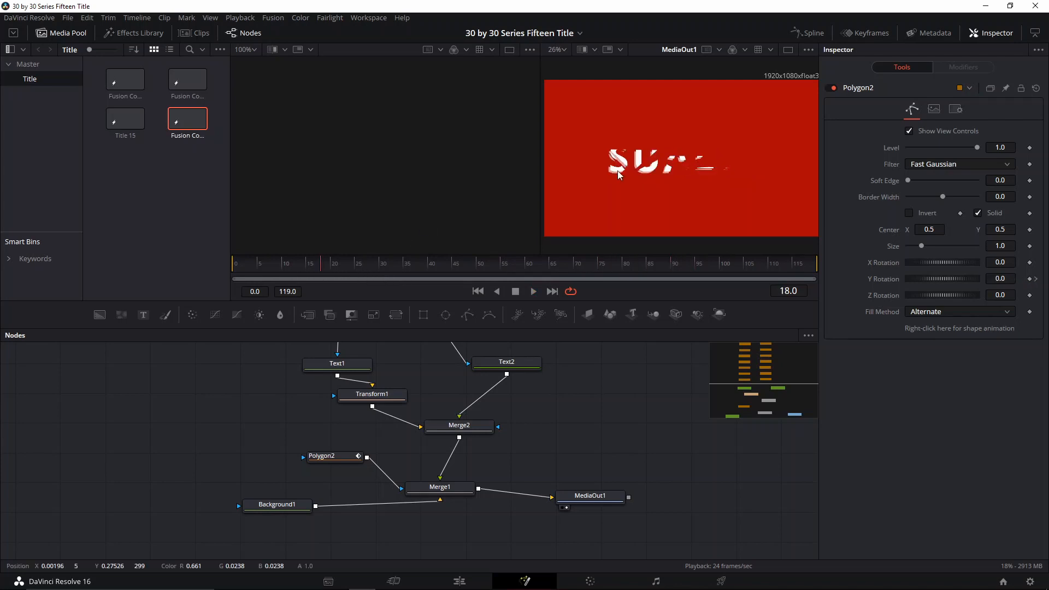
{"action": "left_click", "coordinate": [361, 270]}
{"action": "scroll", "coordinate": [720, 191], "scroll_direction": "up", "scroll_amount": 10}
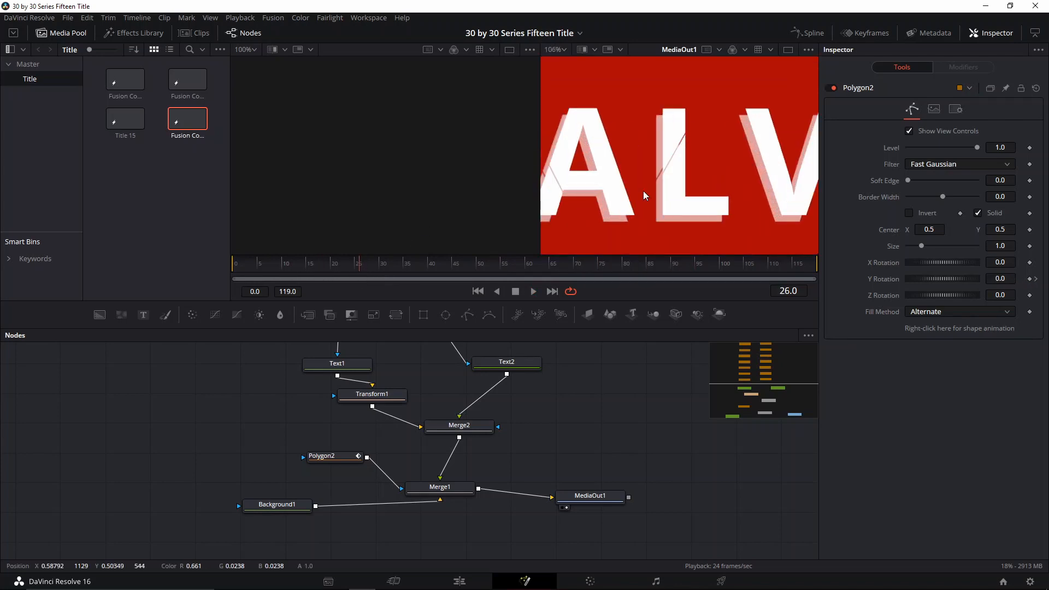
{"action": "left_click_drag", "start_coordinate": [719, 186], "coordinate": [674, 208]}
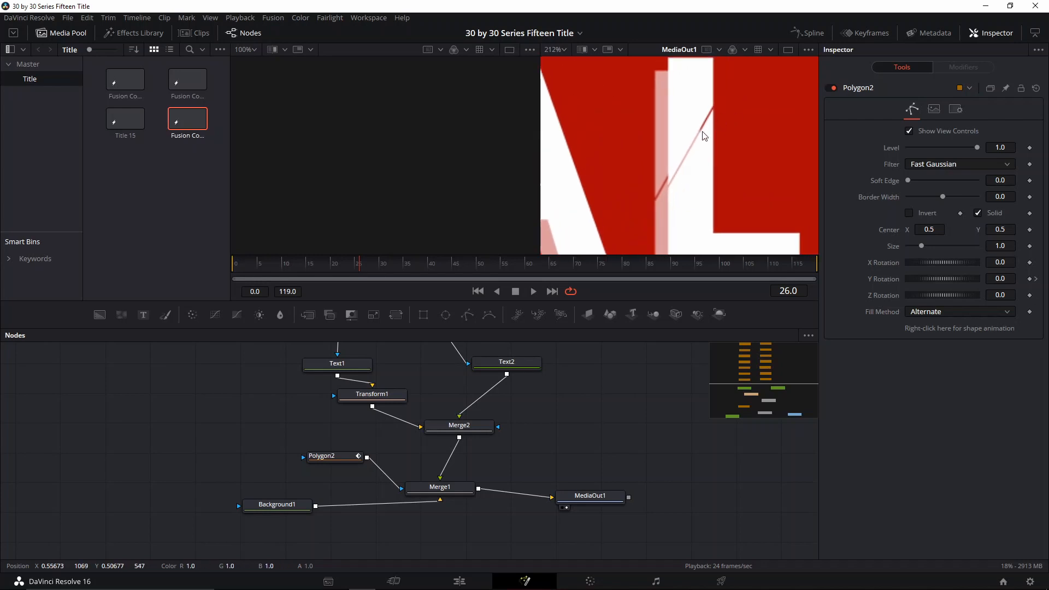
{"action": "left_click_drag", "start_coordinate": [723, 91], "coordinate": [691, 141]}
{"action": "scroll", "coordinate": [691, 145], "scroll_direction": "down", "scroll_amount": 5}
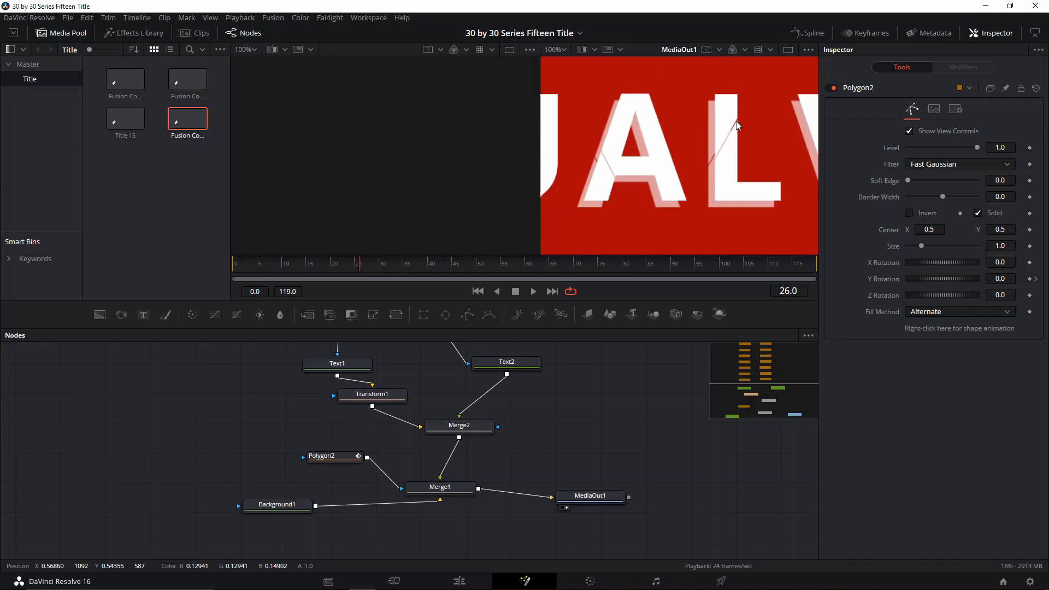
{"action": "scroll", "coordinate": [740, 153], "scroll_direction": "down", "scroll_amount": 2}
{"action": "scroll", "coordinate": [708, 175], "scroll_direction": "up", "scroll_amount": 2}
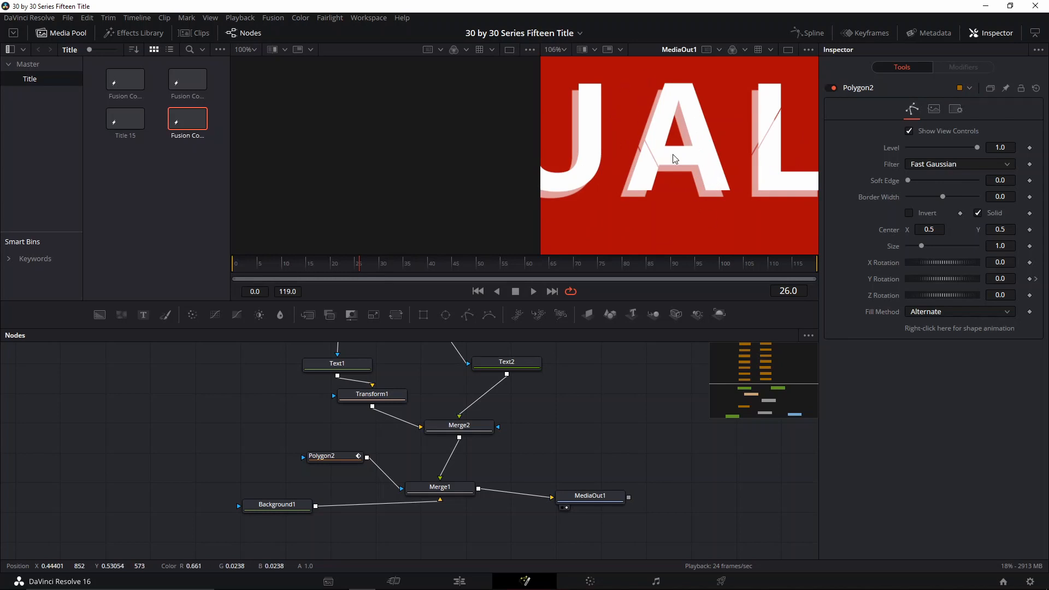
{"action": "scroll", "coordinate": [606, 171], "scroll_direction": "up", "scroll_amount": 3}
{"action": "scroll", "coordinate": [684, 169], "scroll_direction": "down", "scroll_amount": 4}
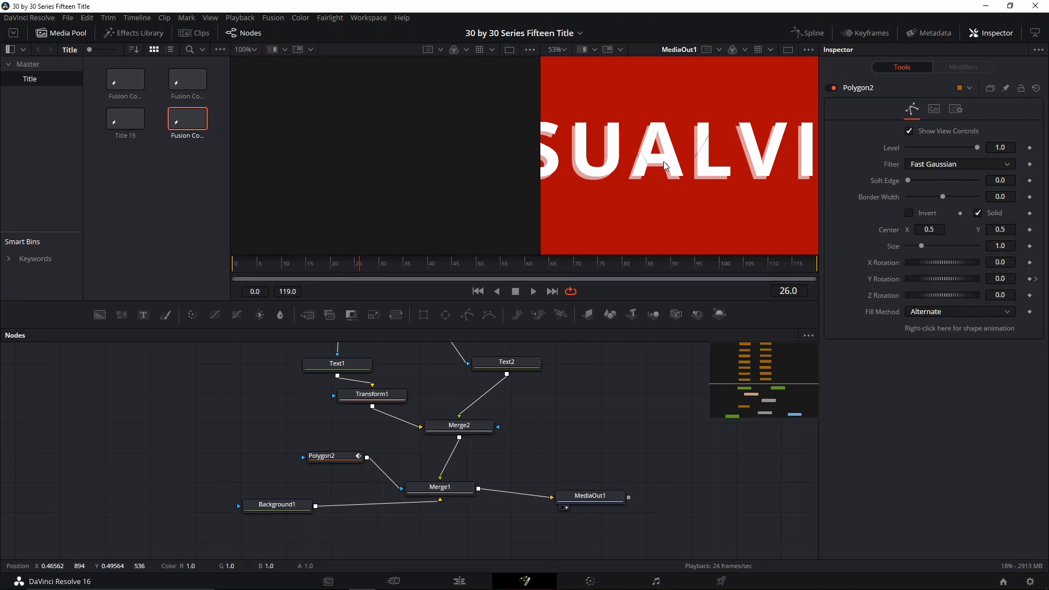
{"action": "scroll", "coordinate": [660, 180], "scroll_direction": "down", "scroll_amount": 1}
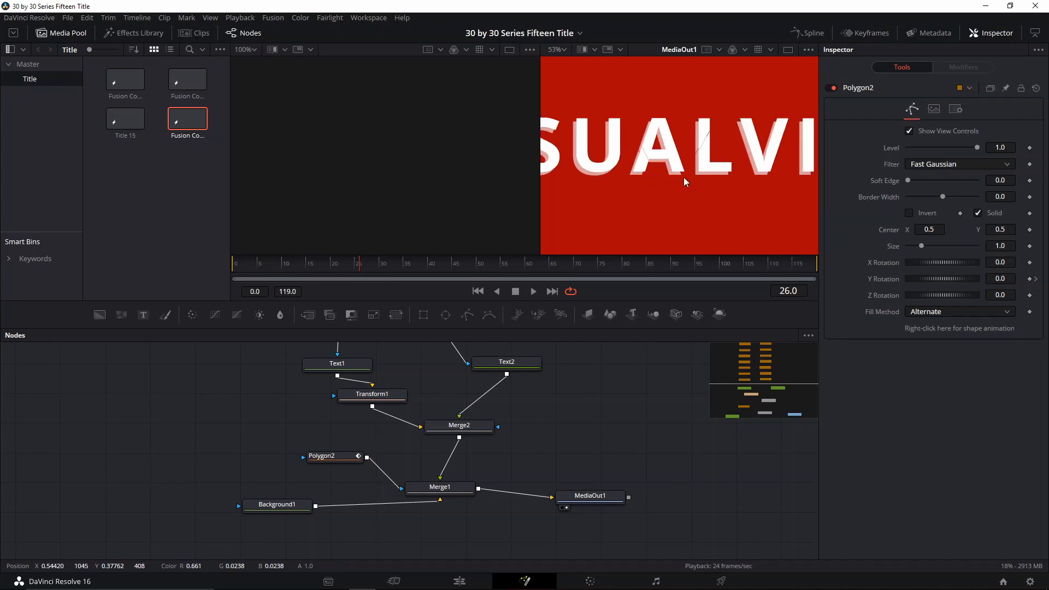
Step: Compare the full SUALVI title at frame 26 with a close-up of its letters to judge how noticeable the mask seams are
{"action": "scroll", "coordinate": [686, 183], "scroll_direction": "down", "scroll_amount": 1}
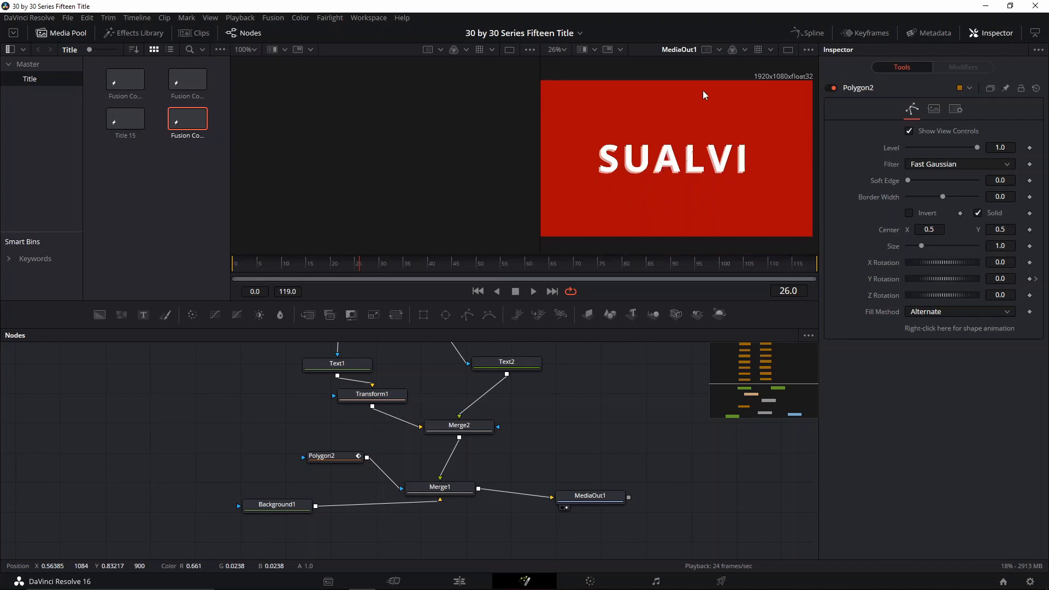
{"action": "scroll", "coordinate": [636, 185], "scroll_direction": "up", "scroll_amount": 3}
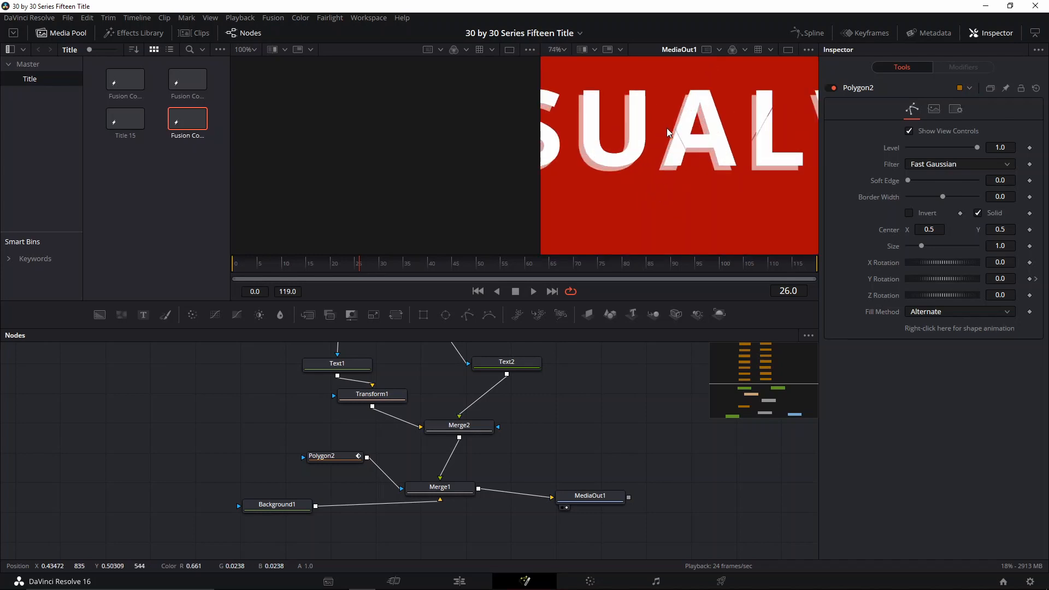
{"action": "scroll", "coordinate": [659, 149], "scroll_direction": "down", "scroll_amount": 3}
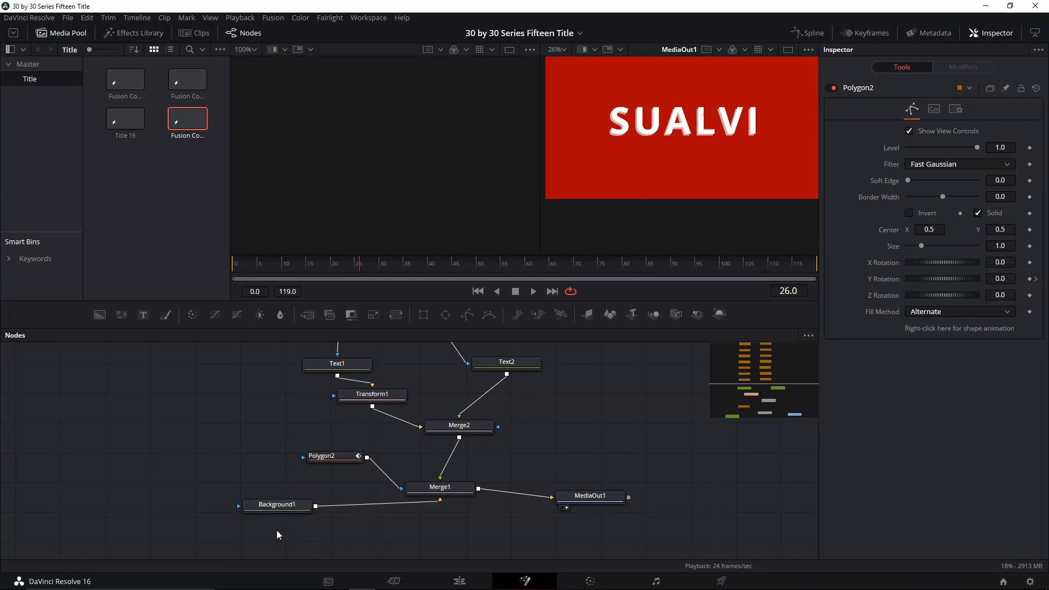
Step: Make the Background1 node transparent by setting its color to black and its alpha to 0
{"action": "left_click", "coordinate": [282, 509]}
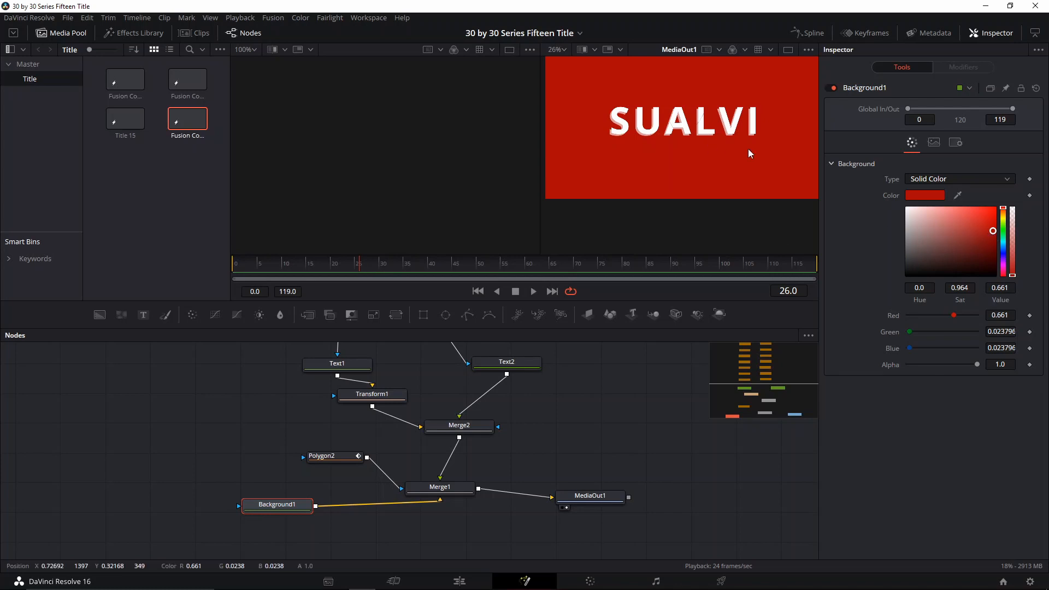
{"action": "left_click_drag", "start_coordinate": [746, 164], "coordinate": [720, 200]}
{"action": "left_click_drag", "start_coordinate": [994, 244], "coordinate": [1015, 309]}
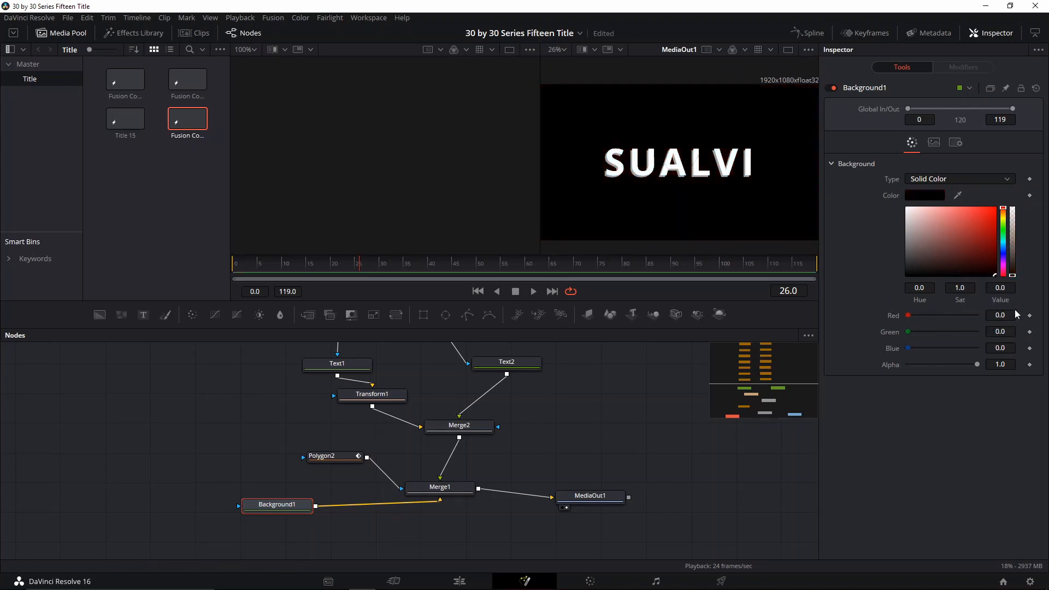
{"action": "left_click_drag", "start_coordinate": [977, 364], "coordinate": [847, 376]}
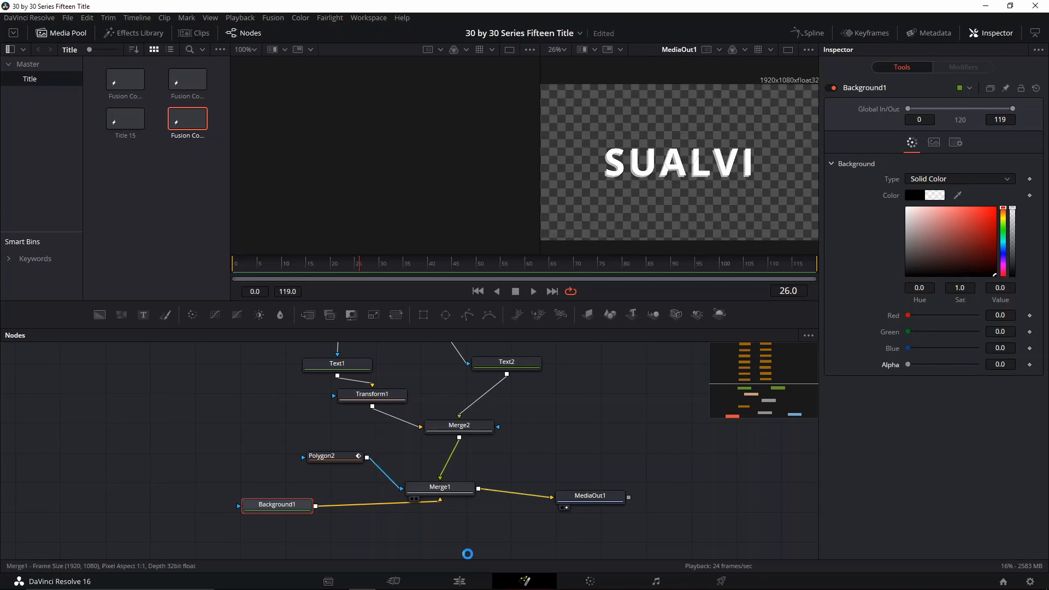
Step: On the Edit page, add the selected Fusion composition to Video 3 directly after the existing title clip, above the Four Color Gradient
{"action": "left_click", "coordinate": [460, 581]}
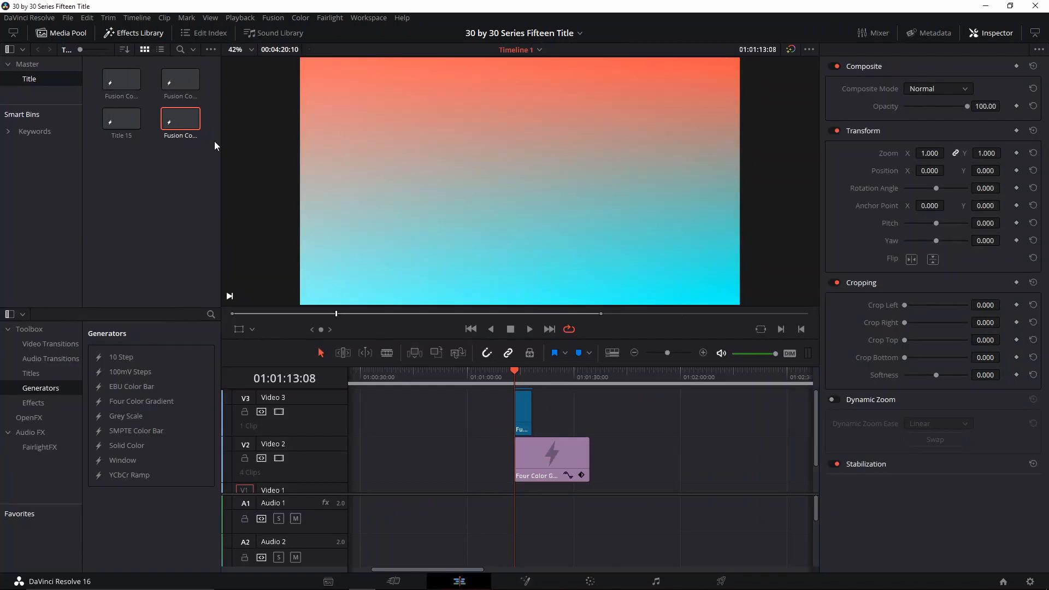
{"action": "left_click_drag", "start_coordinate": [177, 118], "coordinate": [560, 421]}
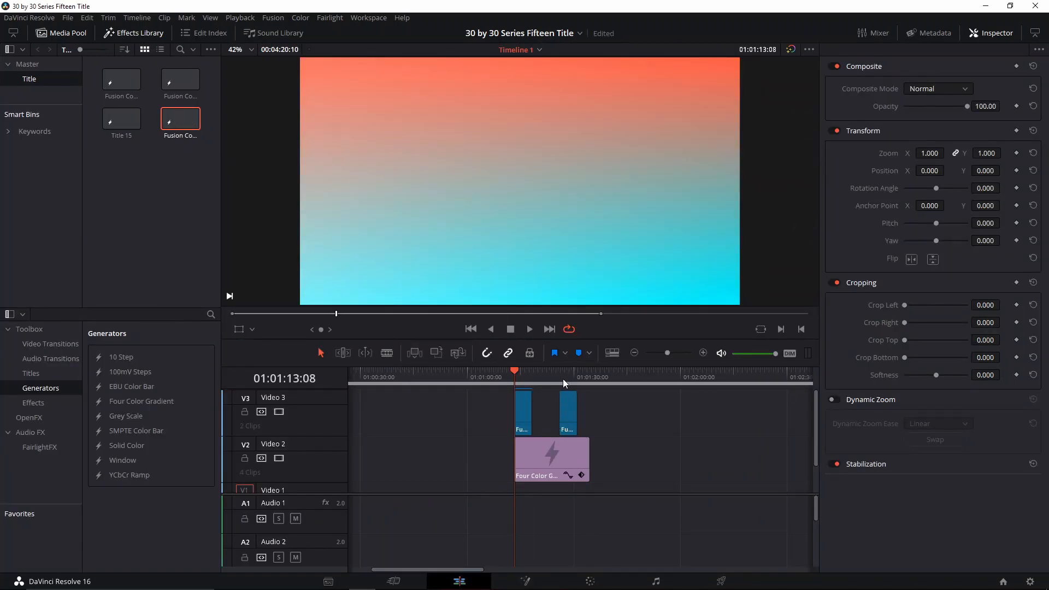
{"action": "left_click", "coordinate": [559, 382]}
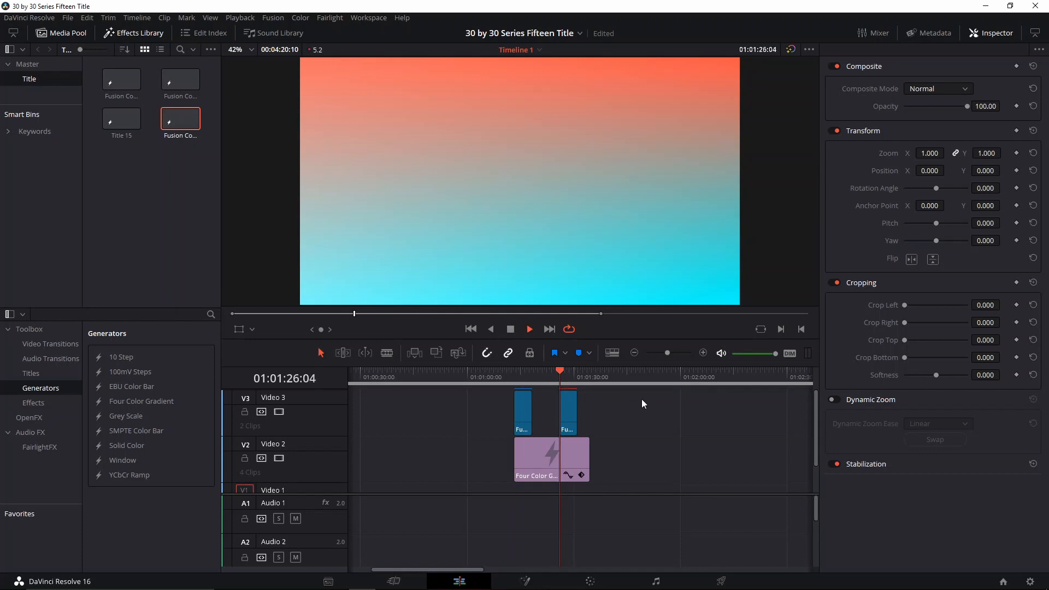
{"action": "left_click_drag", "start_coordinate": [569, 415], "coordinate": [541, 416]}
Step: Play back the timeline from 01:01:13:08, at the start of the first title clip over the gradient
{"action": "left_click", "coordinate": [513, 373]}
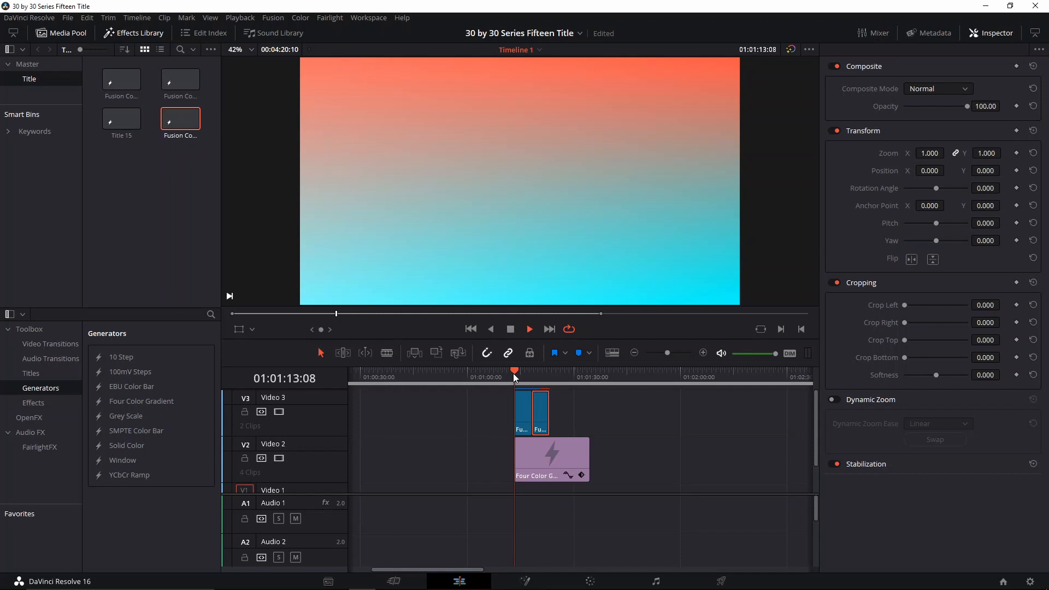
{"action": "left_click", "coordinate": [610, 410]}
{"action": "key", "text": "space"}
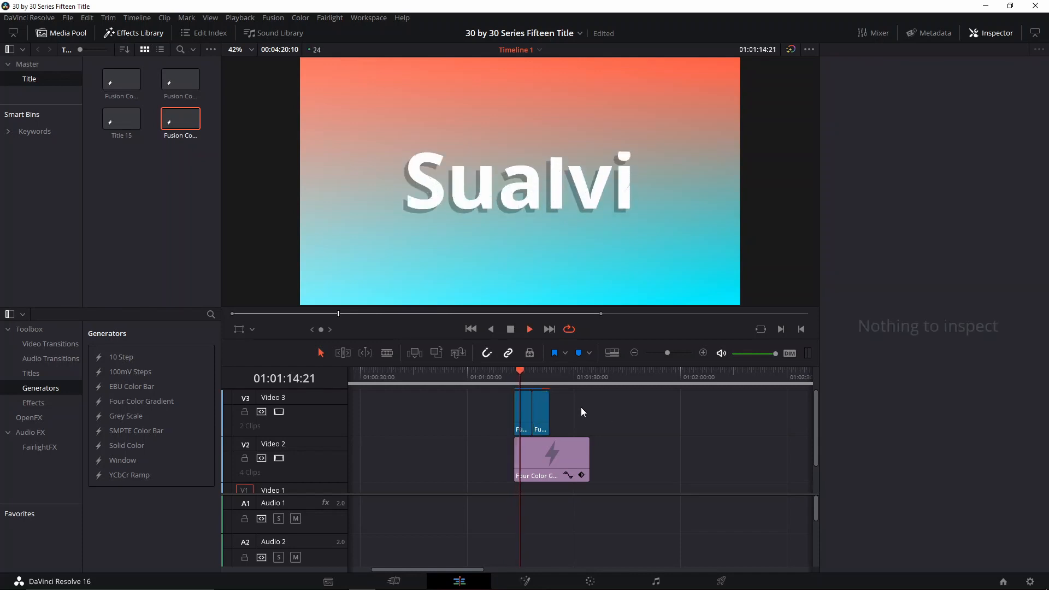